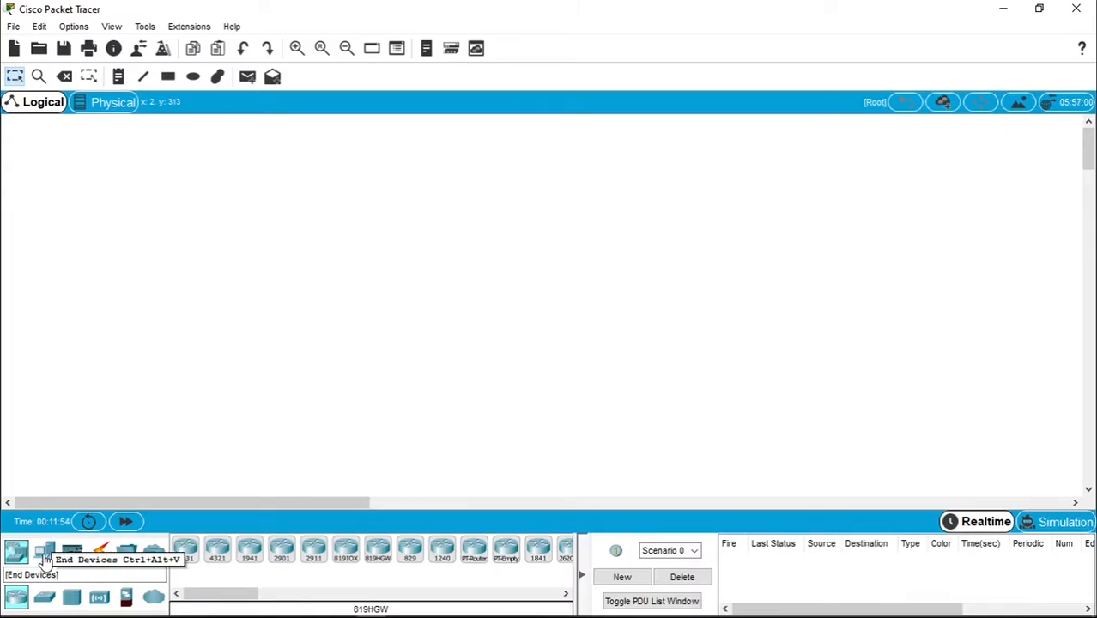
- Show the End Devices category so the PC, Laptop, Server and Printer models are listed
{"action": "left_click", "coordinate": [46, 556]}
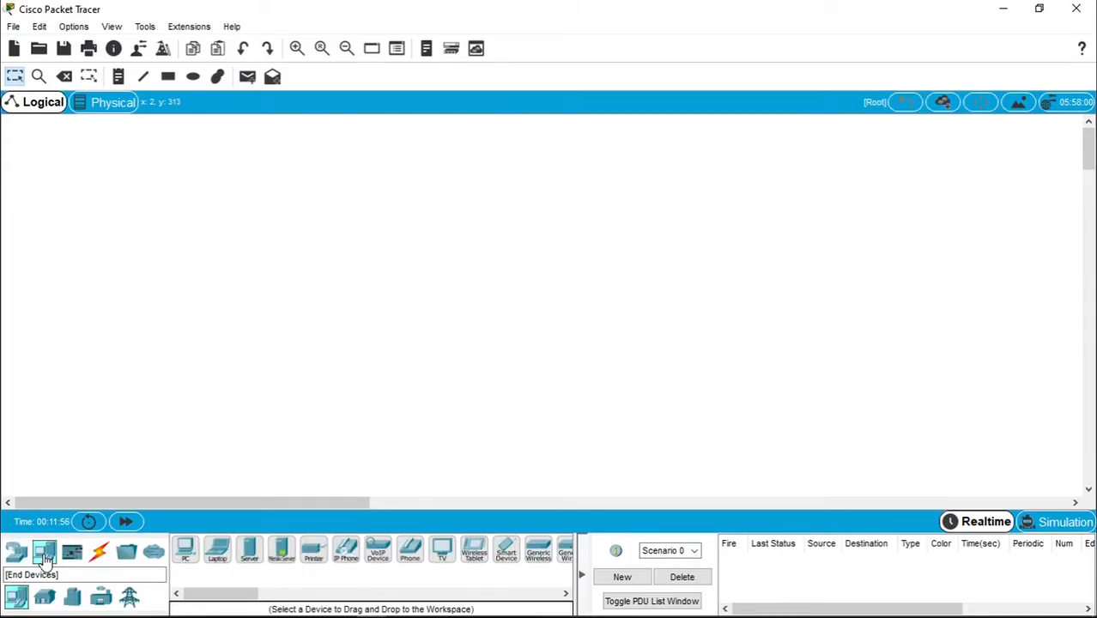
- Place three generic PC-PT computers, PC0, PC1 and PC2, and adjust their positions
{"action": "left_click", "coordinate": [187, 554]}
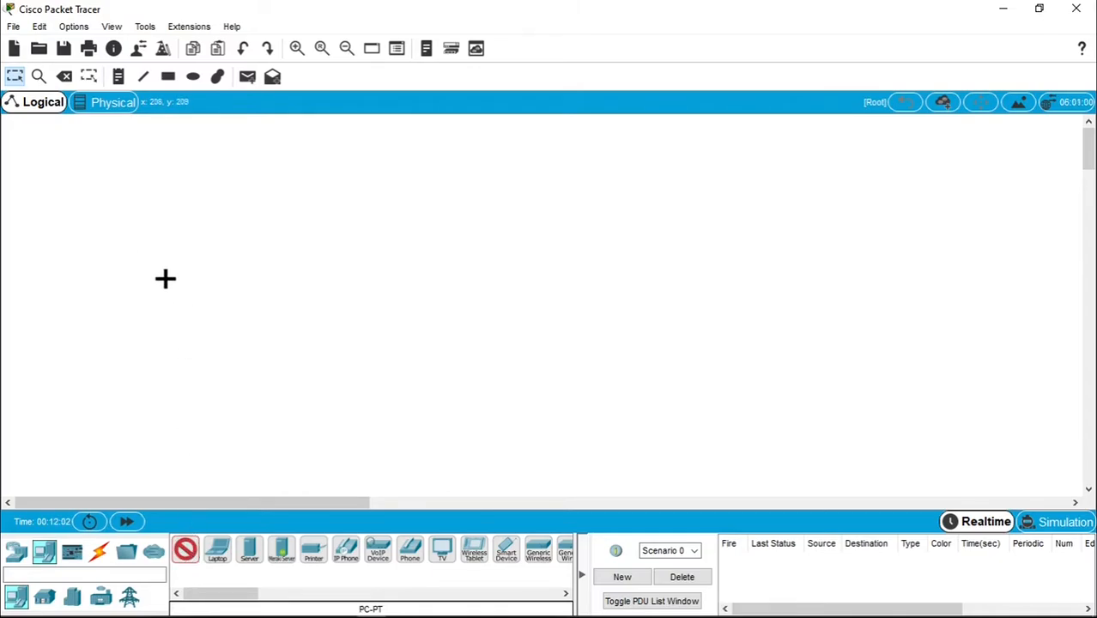
{"action": "left_click", "coordinate": [135, 218]}
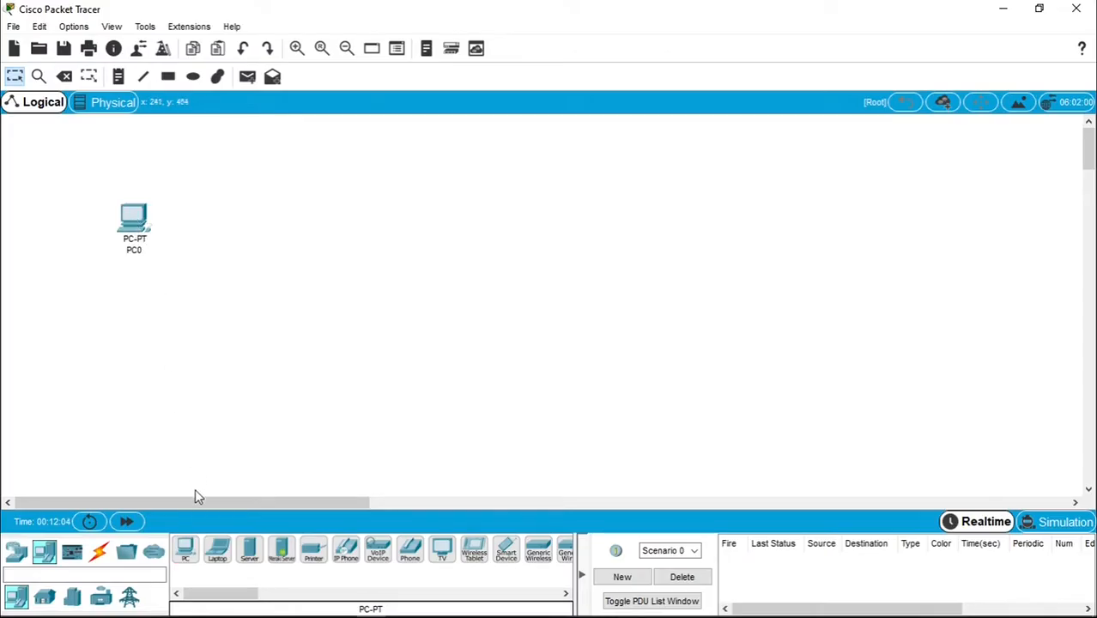
{"action": "left_click", "coordinate": [187, 553]}
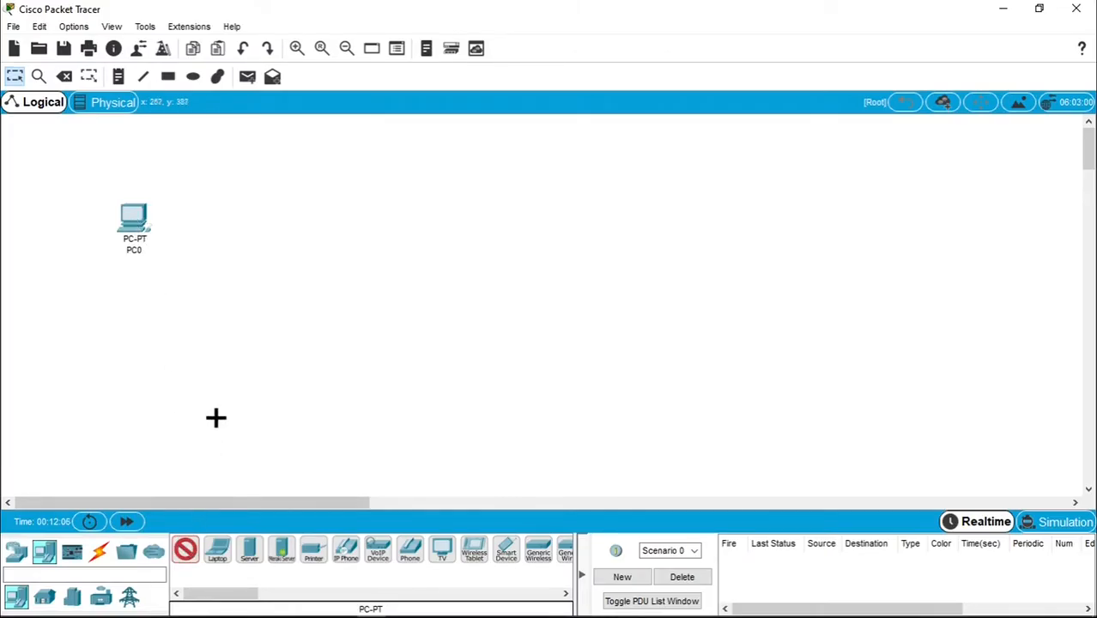
{"action": "left_click", "coordinate": [229, 328]}
{"action": "left_click", "coordinate": [187, 554]}
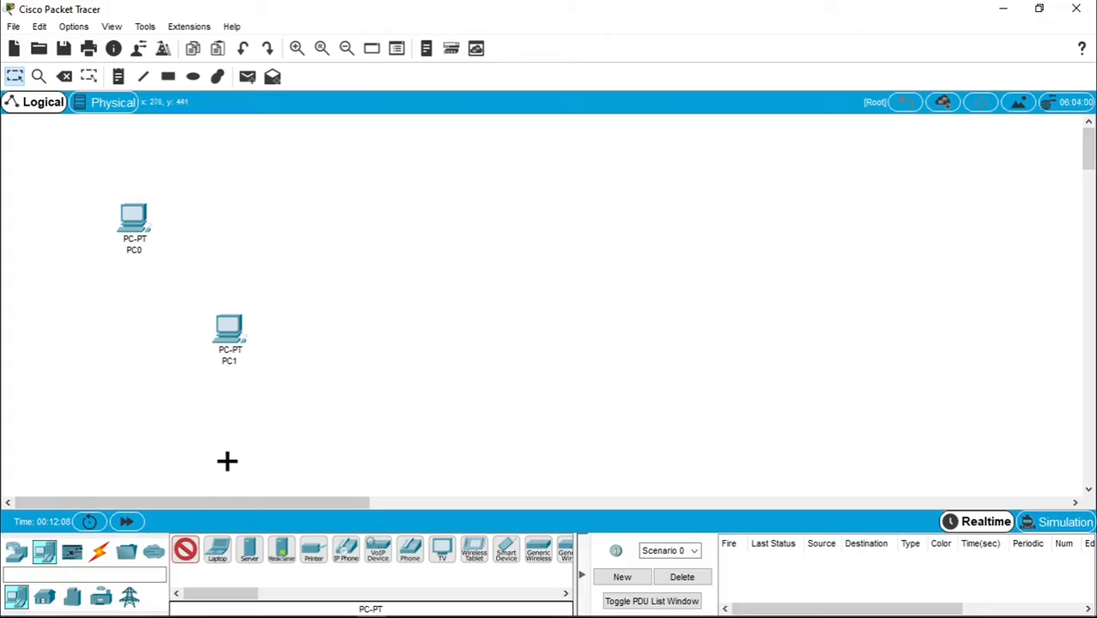
{"action": "left_click", "coordinate": [329, 237]}
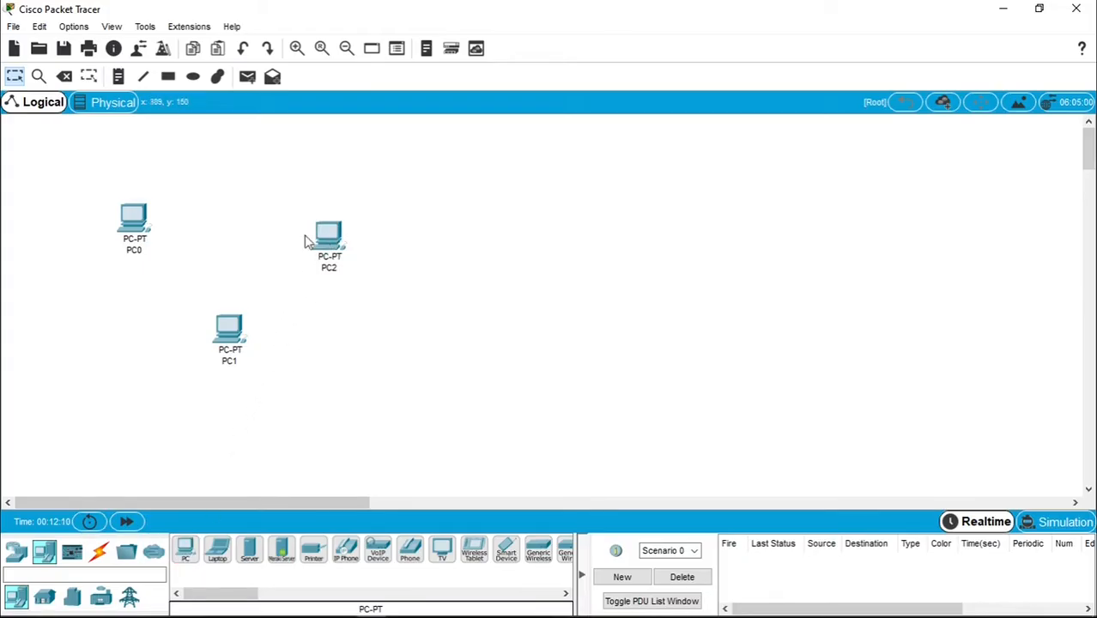
{"action": "left_click_drag", "start_coordinate": [137, 225], "coordinate": [133, 242]}
{"action": "left_click_drag", "start_coordinate": [228, 330], "coordinate": [217, 338]}
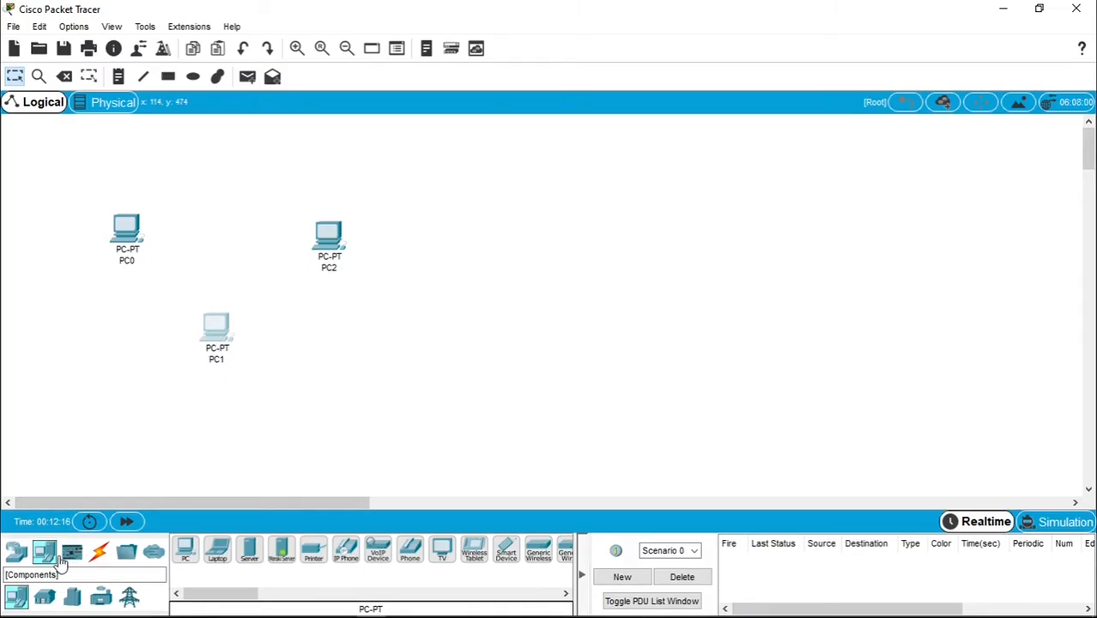
- Add a generic PT switch, Switch0, from Network Devices > Switches between PC0 and PC2
{"action": "left_click", "coordinate": [21, 556]}
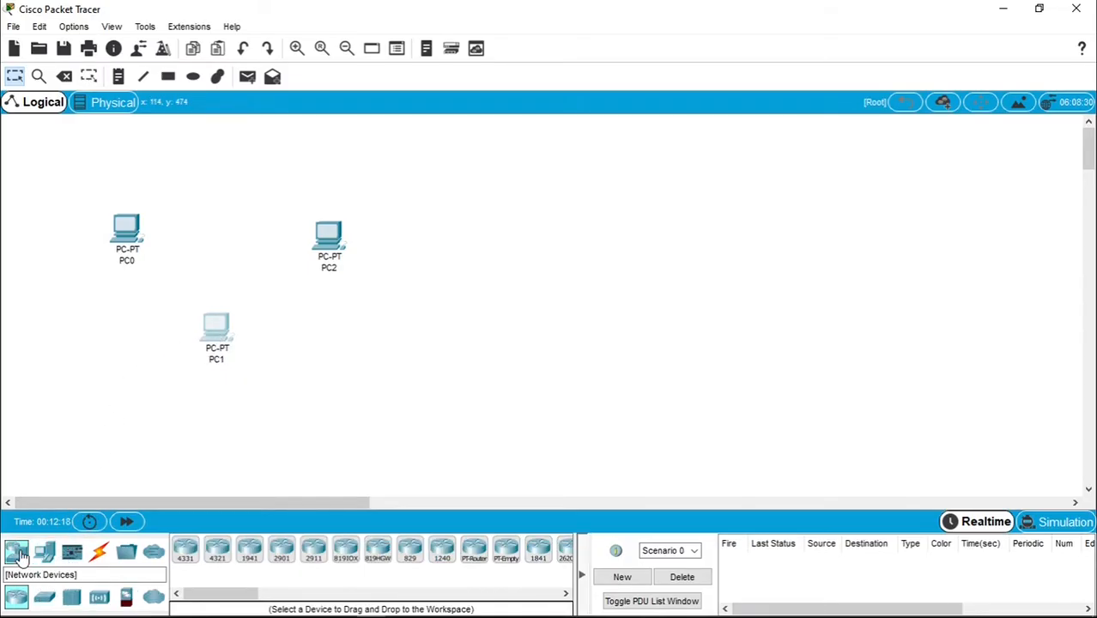
{"action": "left_click", "coordinate": [45, 599]}
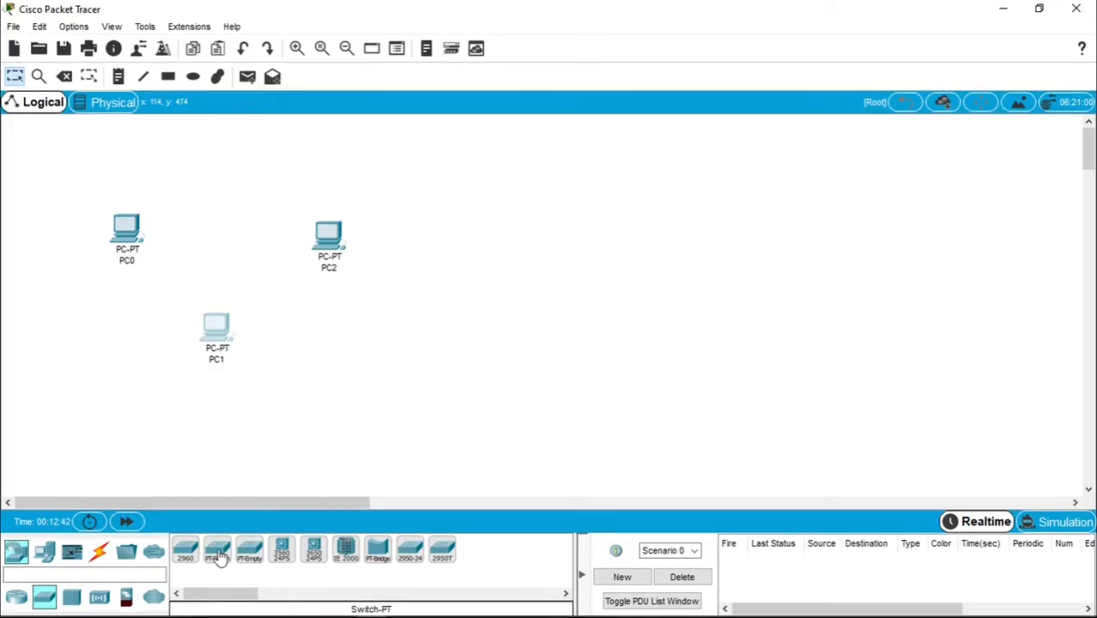
{"action": "left_click", "coordinate": [218, 554]}
{"action": "left_click", "coordinate": [217, 221]}
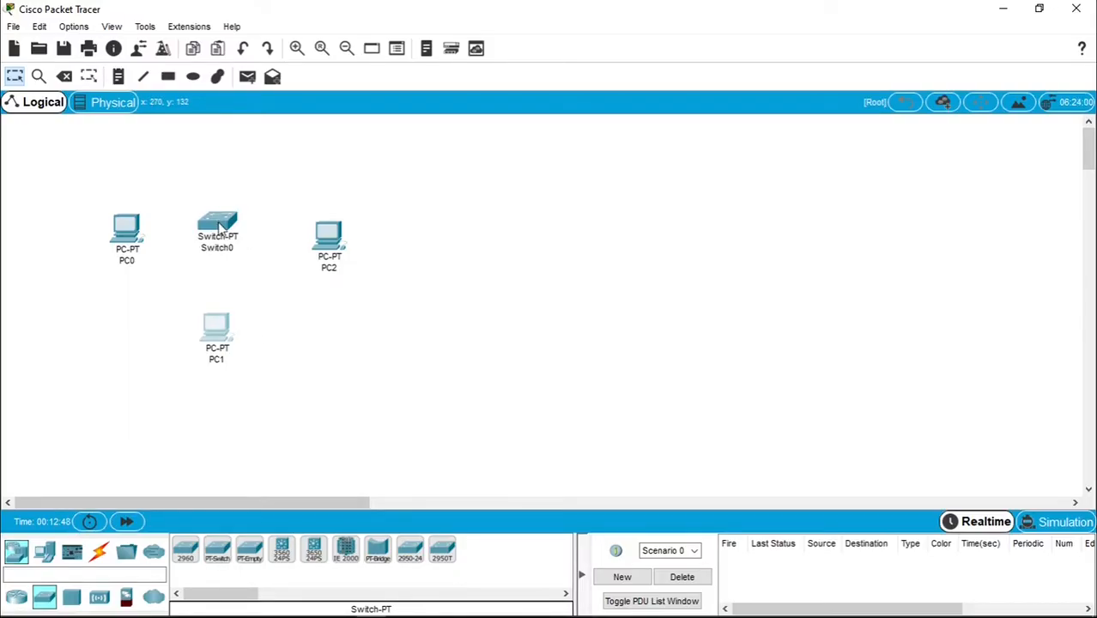
- Arrange PC0 and PC2 beside Switch0 and PC1 below, then centre the group on the workspace
{"action": "left_click_drag", "start_coordinate": [339, 247], "coordinate": [348, 220]}
{"action": "left_click_drag", "start_coordinate": [130, 233], "coordinate": [97, 209]}
{"action": "left_click_drag", "start_coordinate": [225, 239], "coordinate": [217, 206]}
{"action": "left_click_drag", "start_coordinate": [220, 323], "coordinate": [217, 305]}
{"action": "left_click_drag", "start_coordinate": [67, 153], "coordinate": [444, 381]}
{"action": "left_click_drag", "start_coordinate": [216, 314], "coordinate": [489, 346]}
{"action": "left_click", "coordinate": [593, 342]}
{"action": "left_click_drag", "start_coordinate": [382, 236], "coordinate": [369, 232]}
{"action": "left_click_drag", "start_coordinate": [628, 257], "coordinate": [626, 236]}
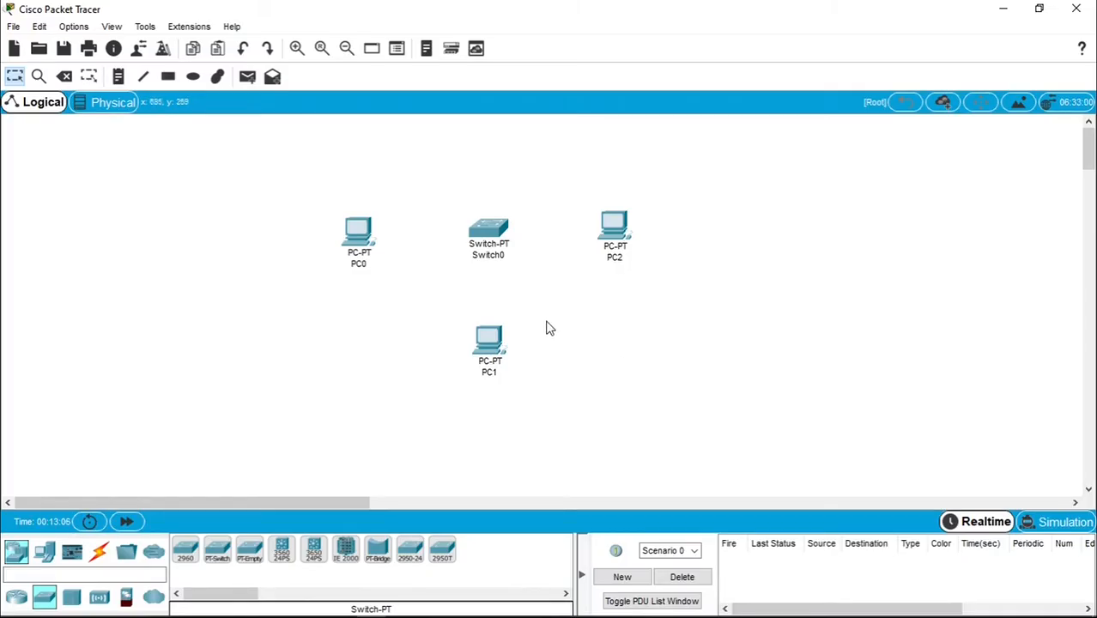
- Relabel PC0, PC1 and PC2 as 'Host 1', 'Host 2' and 'Host 3'
{"action": "left_click_drag", "start_coordinate": [367, 271], "coordinate": [367, 271]}
{"action": "left_click", "coordinate": [367, 267]}
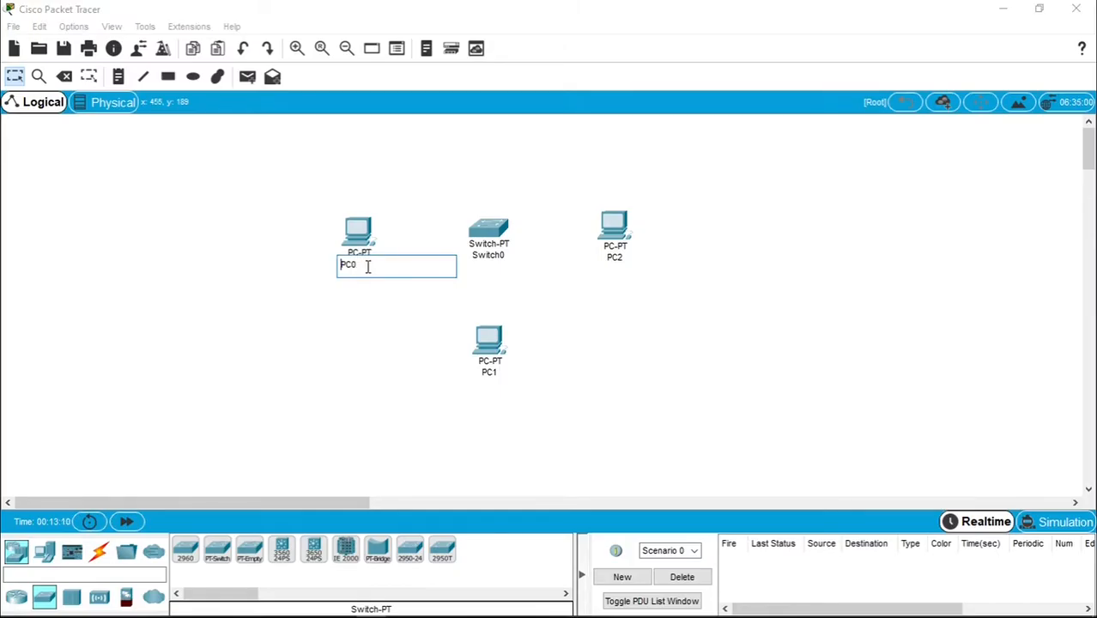
{"action": "key", "text": "BackSpace"}
{"action": "key", "text": "BackSpace"}
{"action": "key", "text": "BackSpace"}
{"action": "type", "text": "Host 1"}
{"action": "left_click", "coordinate": [497, 373]}
{"action": "key", "text": "Delete"}
{"action": "key", "text": "Delete"}
{"action": "key", "text": "Delete"}
{"action": "type", "text": "Host 2"}
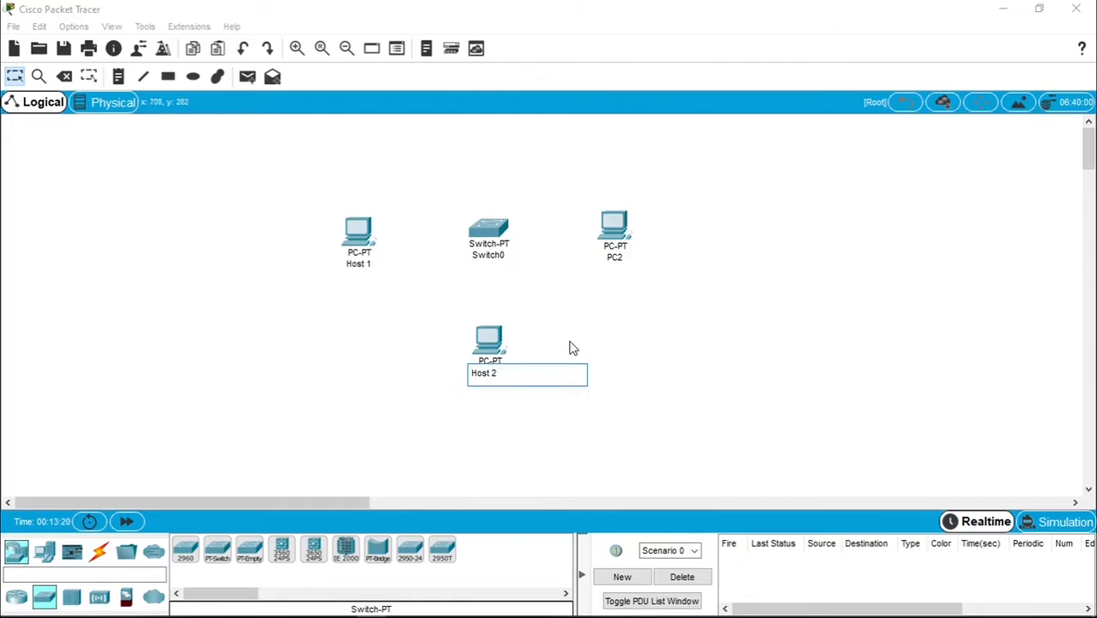
{"action": "left_click", "coordinate": [615, 256]}
{"action": "key", "text": "Delete"}
{"action": "key", "text": "Delete"}
{"action": "key", "text": "Delete"}
{"action": "type", "text": "Host"}
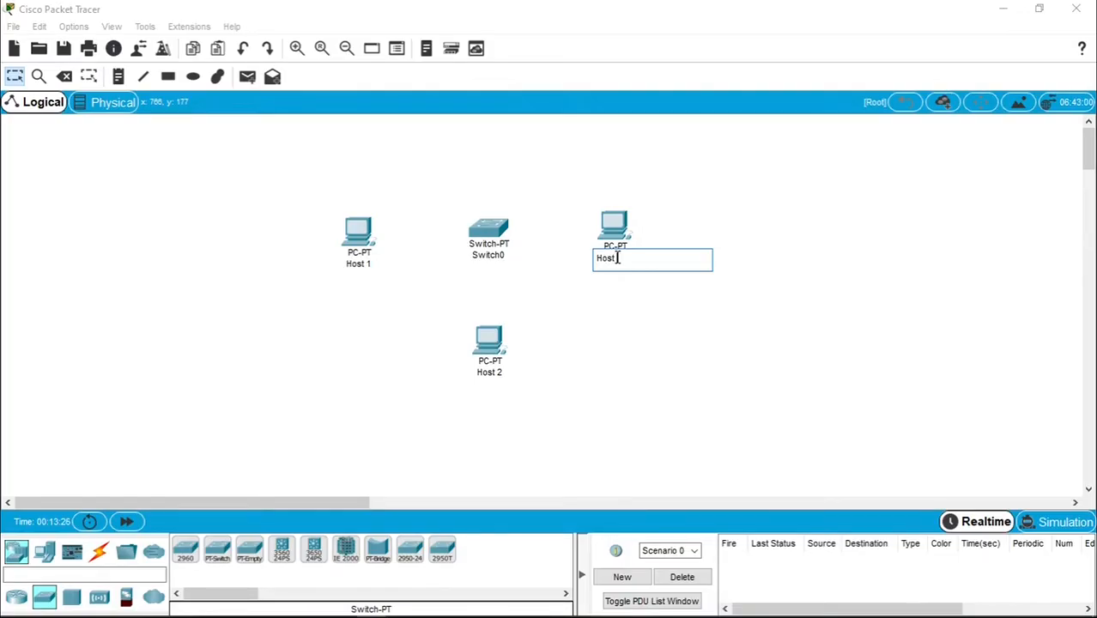
{"action": "type", "text": " 3"}
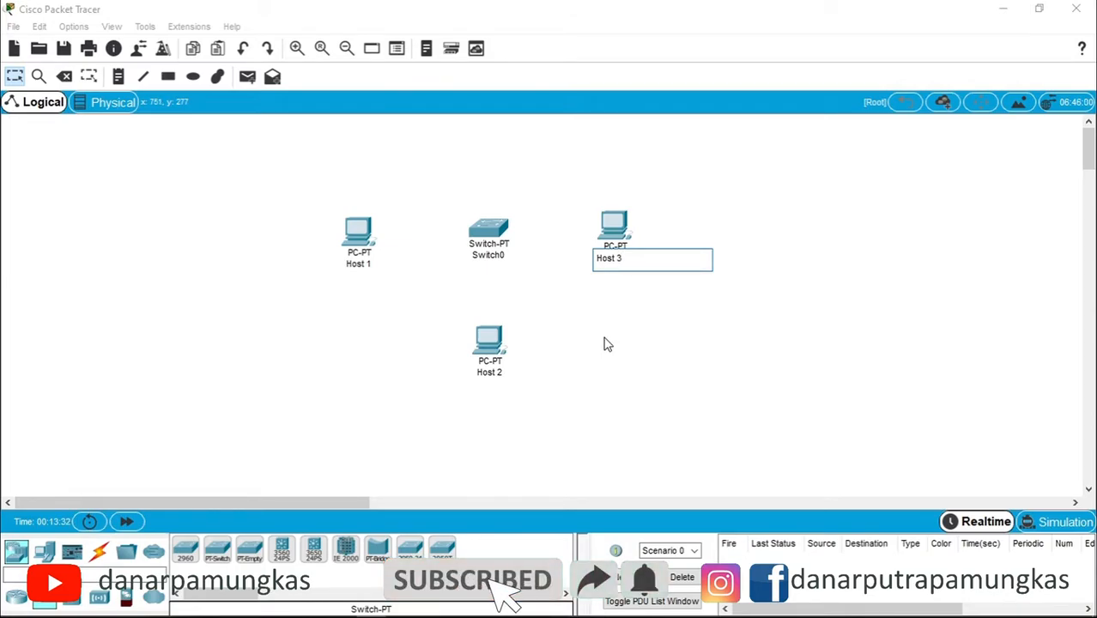
{"action": "left_click", "coordinate": [605, 345]}
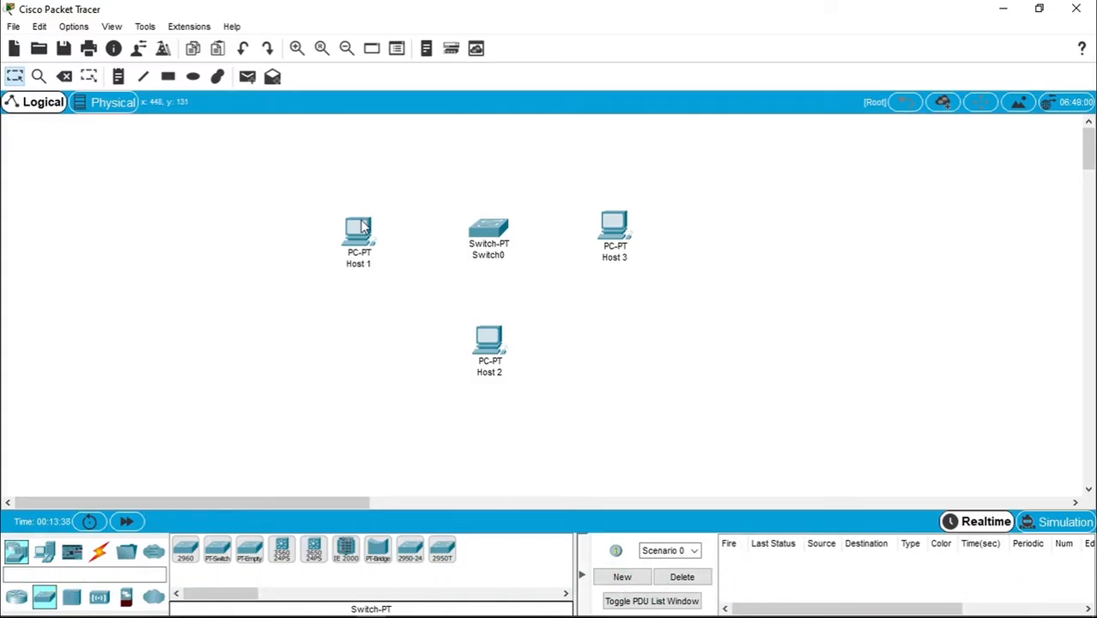
{"action": "mouse_move", "coordinate": [362, 224]}
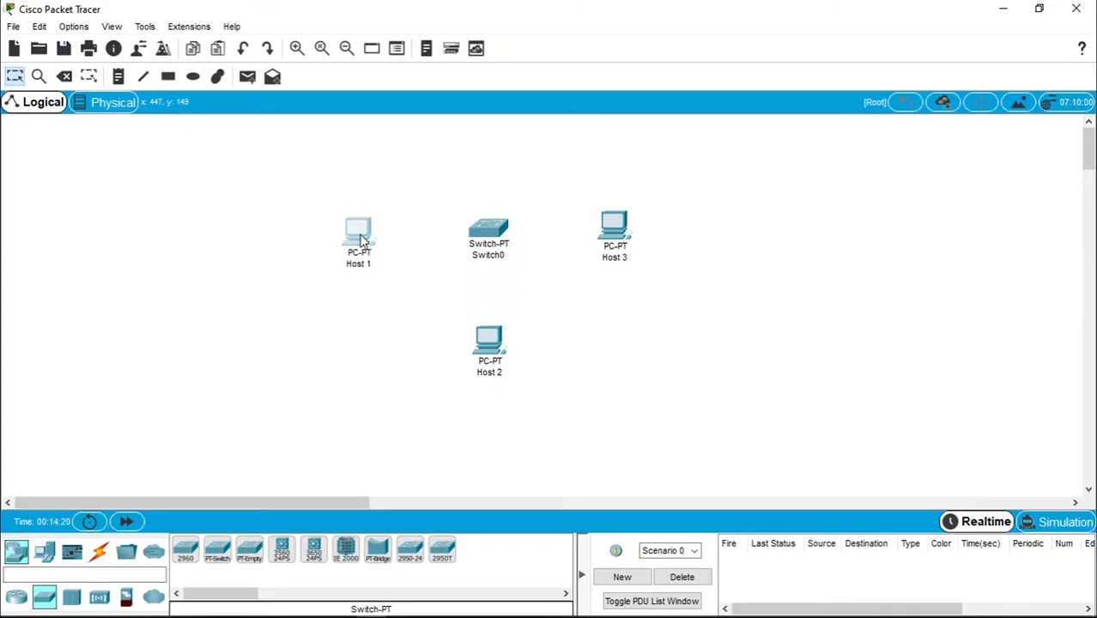
- In Host 1's IP Configuration, enter 200.168.100.1 and keep mask 255.255.255.0
{"action": "left_click", "coordinate": [360, 239]}
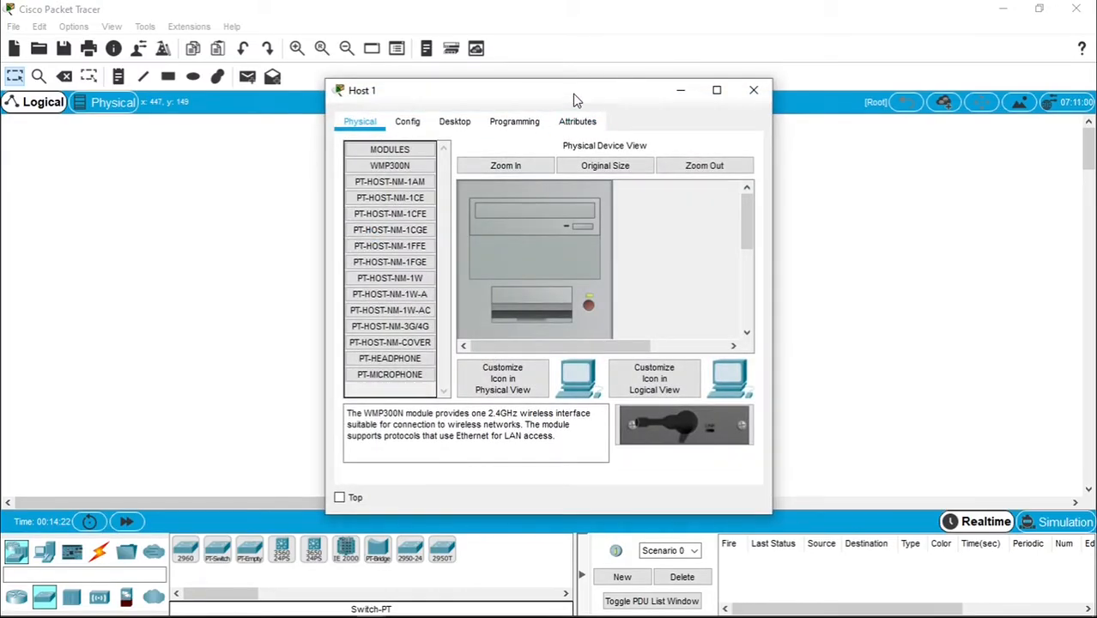
{"action": "left_click_drag", "start_coordinate": [578, 98], "coordinate": [842, 91]}
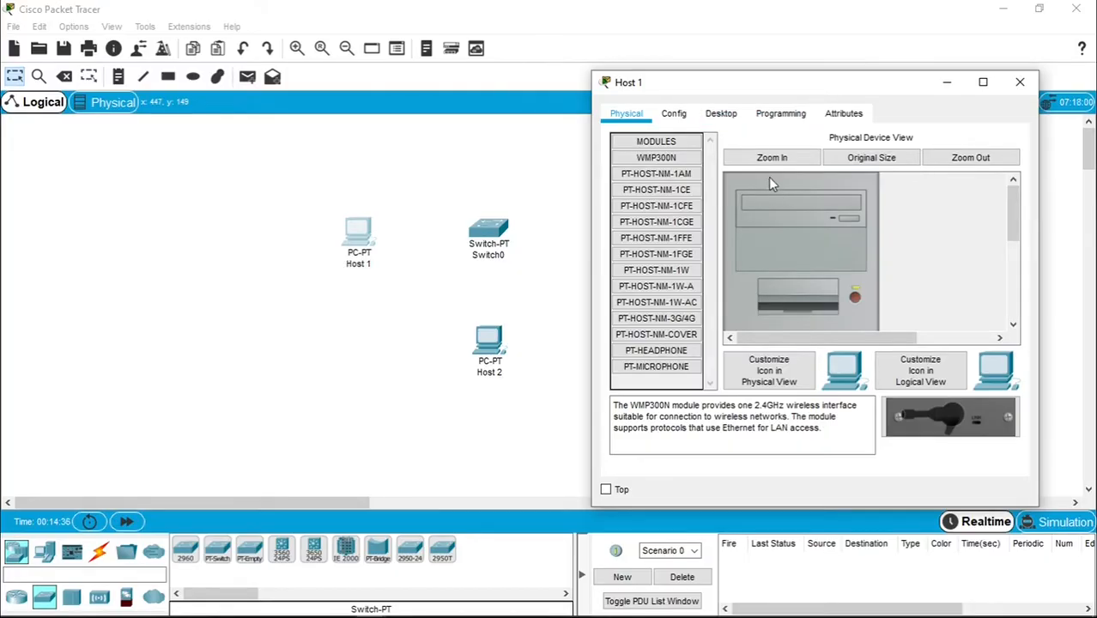
{"action": "mouse_move", "coordinate": [1009, 213]}
{"action": "left_mouse_down"}
{"action": "mouse_move", "coordinate": [1030, 294]}
{"action": "mouse_move", "coordinate": [1014, 211]}
{"action": "left_mouse_up"}
{"action": "left_click", "coordinate": [720, 116]}
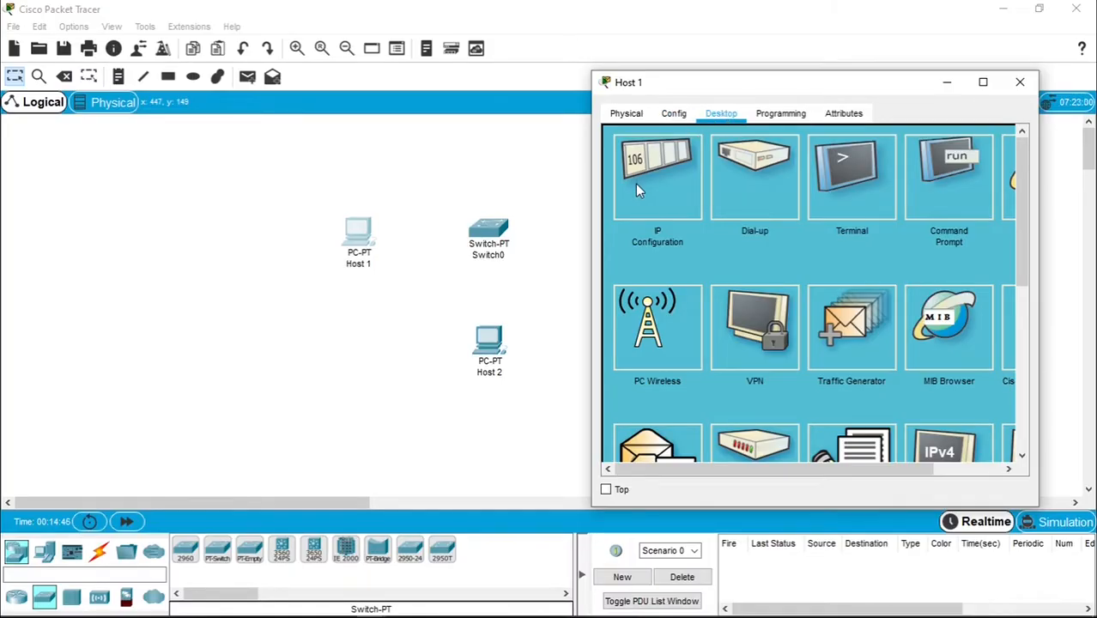
{"action": "left_click", "coordinate": [656, 193]}
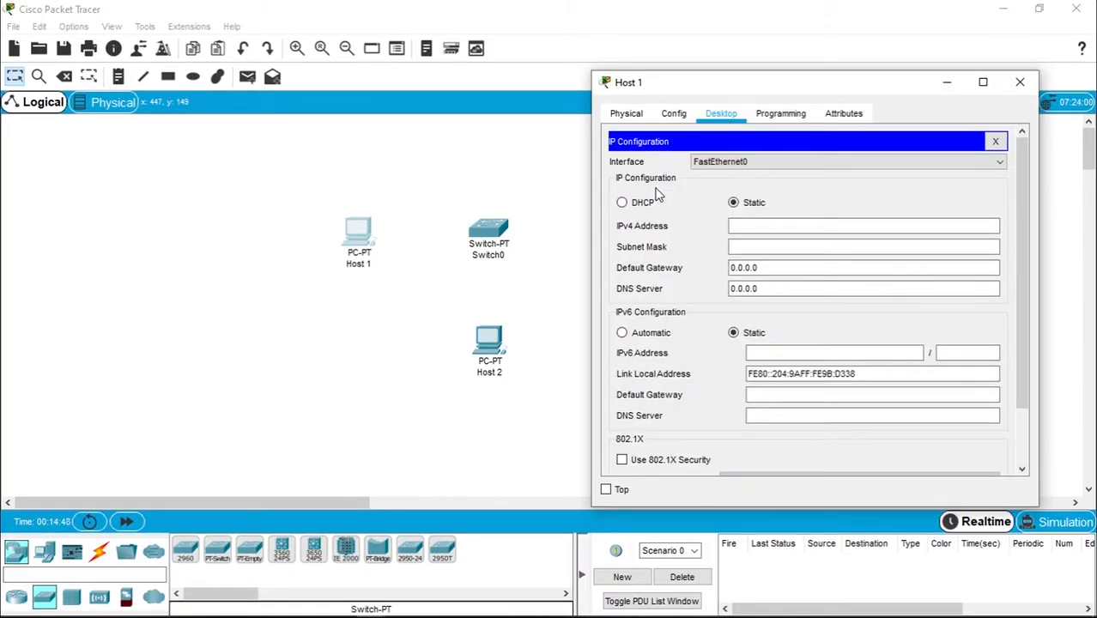
{"action": "left_click", "coordinate": [733, 226]}
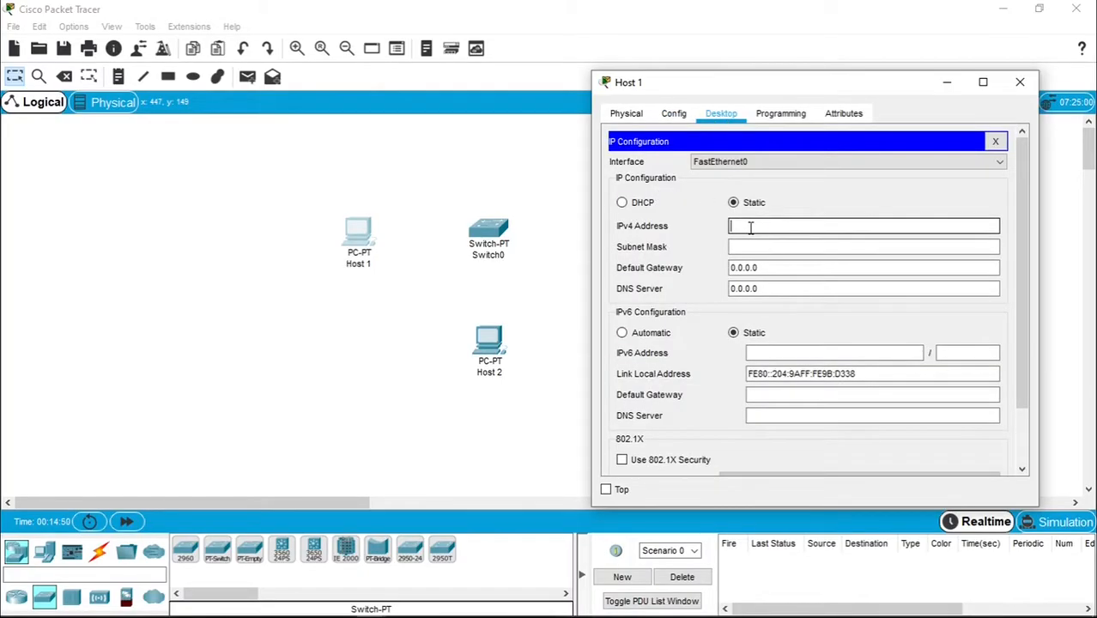
{"action": "type", "text": "200.168.100."}
{"action": "type", "text": "1"}
{"action": "key", "text": "Tab"}
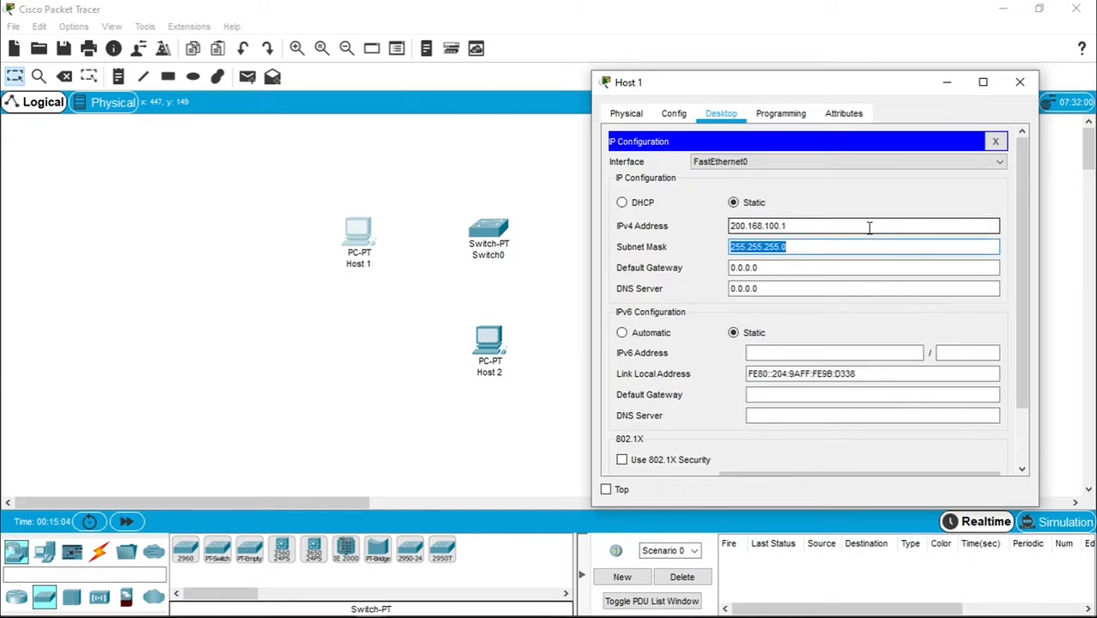
{"action": "left_click", "coordinate": [807, 248]}
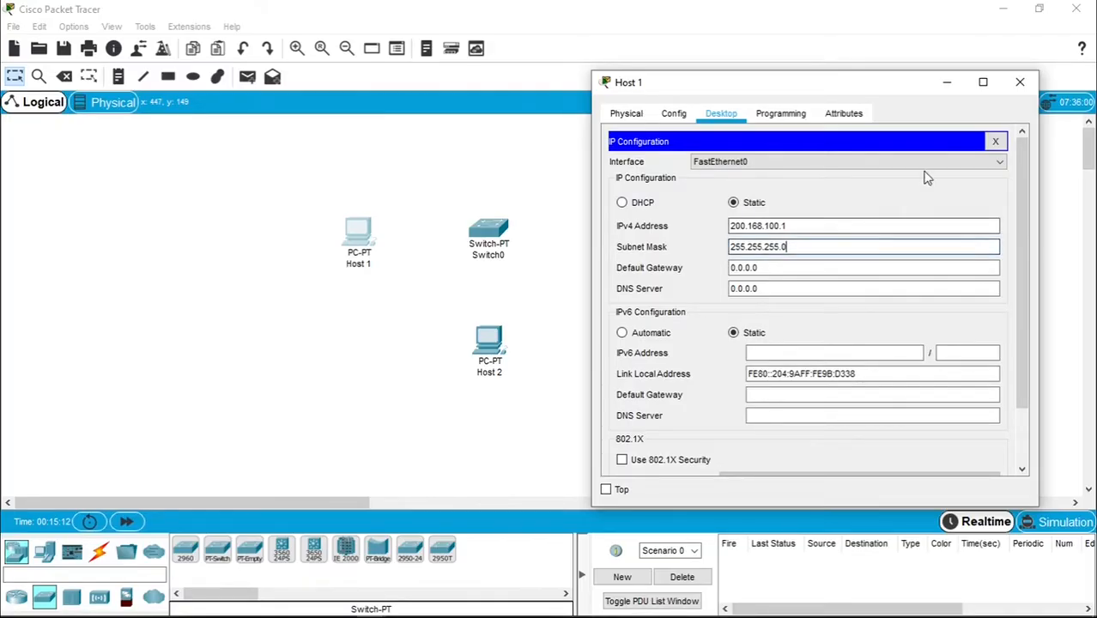
{"action": "left_click", "coordinate": [1019, 86]}
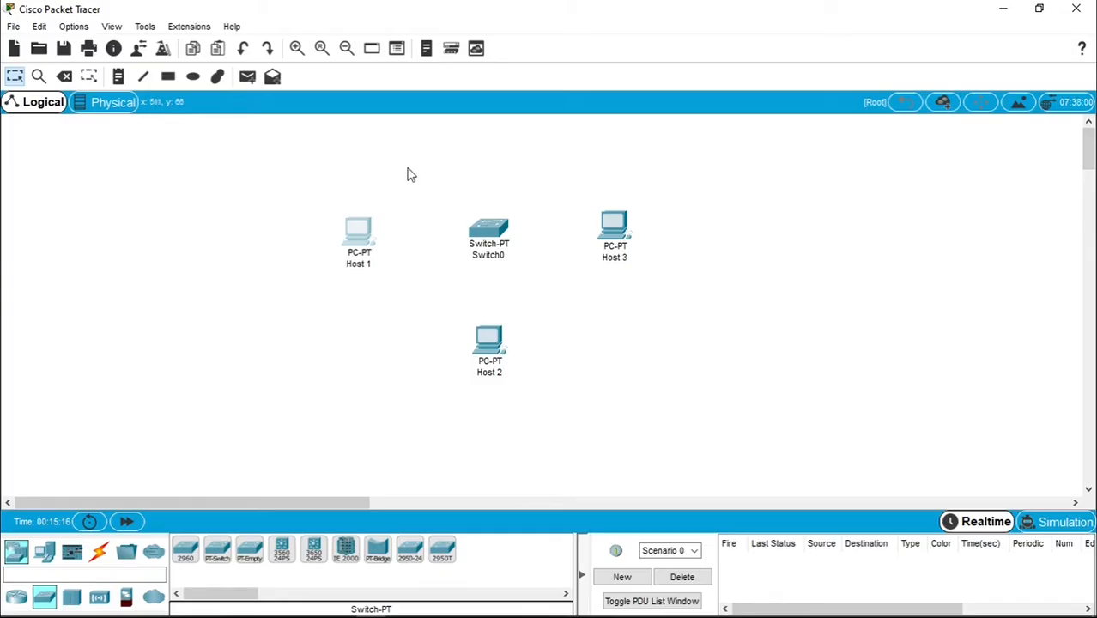
- In Host 2's IP Configuration, enter 200.168.100.2 and accept the auto-filled 255.255.255.0 mask
{"action": "mouse_move", "coordinate": [359, 240]}
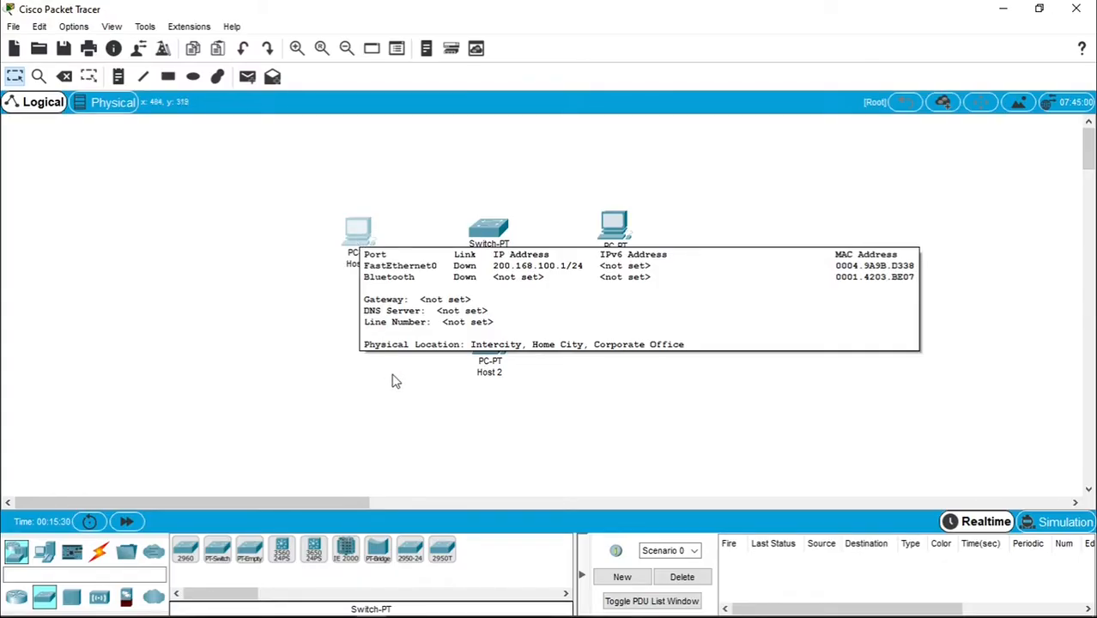
{"action": "left_click", "coordinate": [485, 374]}
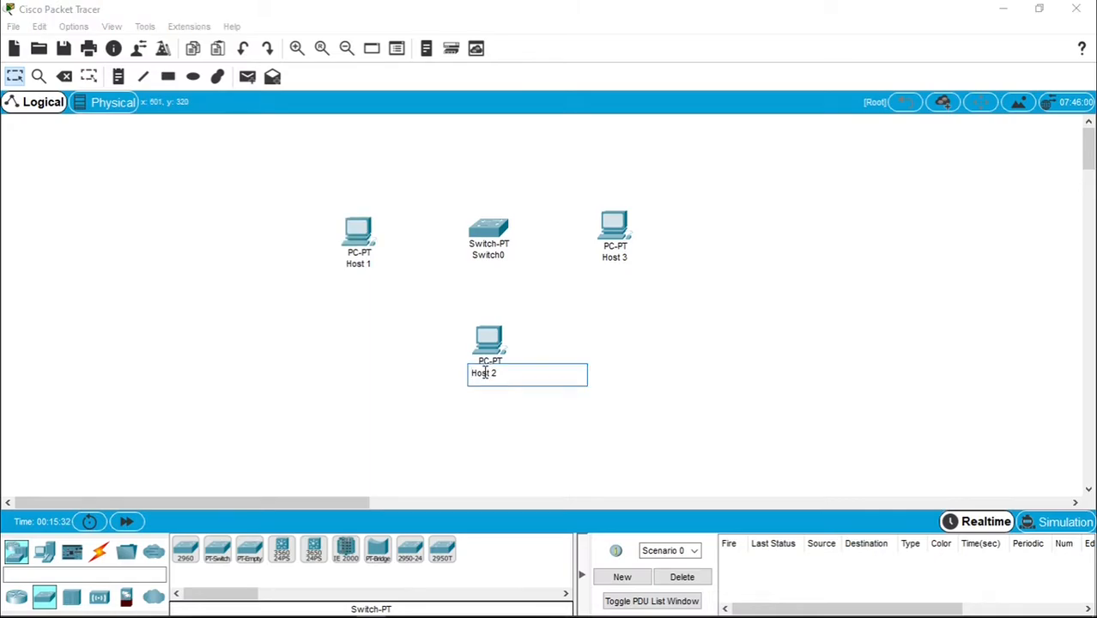
{"action": "left_click", "coordinate": [500, 338]}
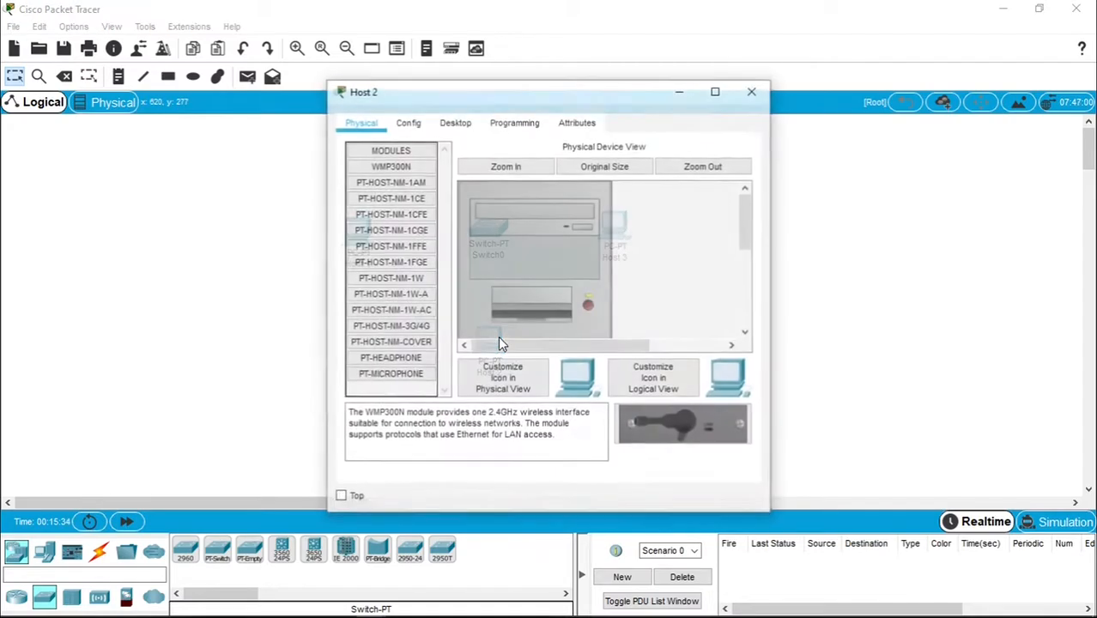
{"action": "left_click", "coordinate": [456, 122]}
{"action": "left_click_drag", "start_coordinate": [508, 98], "coordinate": [825, 103]}
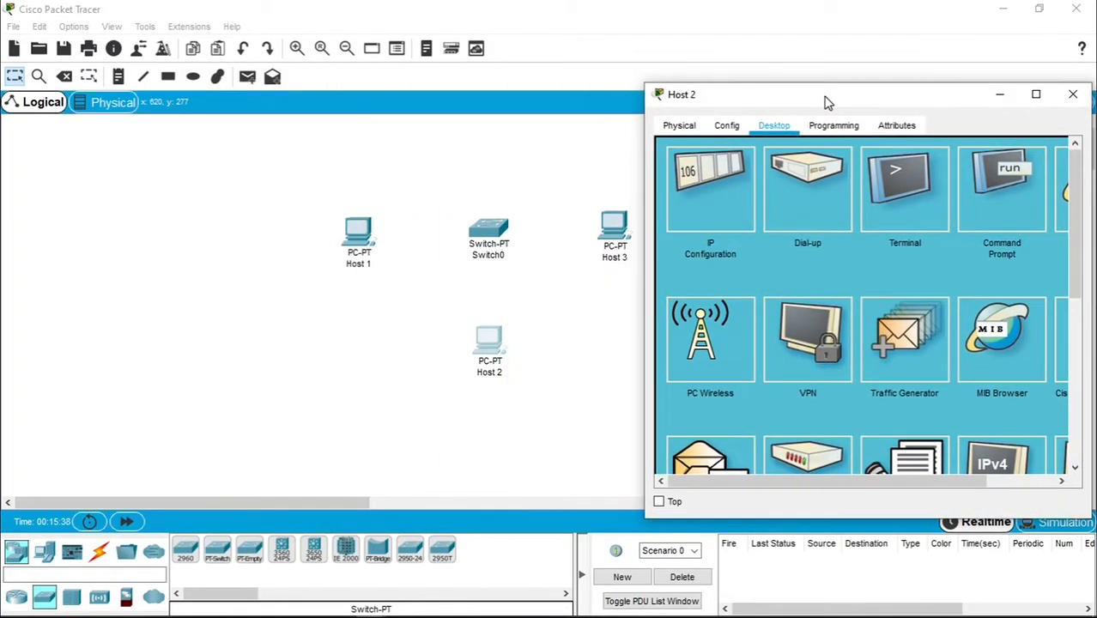
{"action": "left_click", "coordinate": [719, 206]}
{"action": "left_click", "coordinate": [797, 240]}
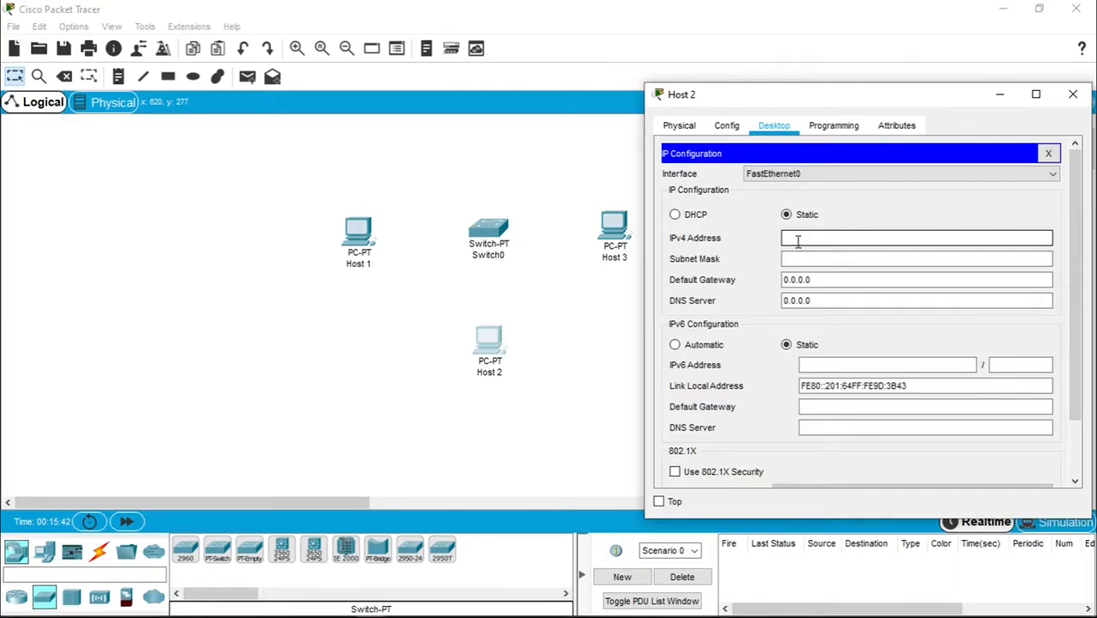
{"action": "type", "text": "200.168.100.2"}
{"action": "key", "text": "ctrl+a"}
{"action": "left_click", "coordinate": [834, 259]}
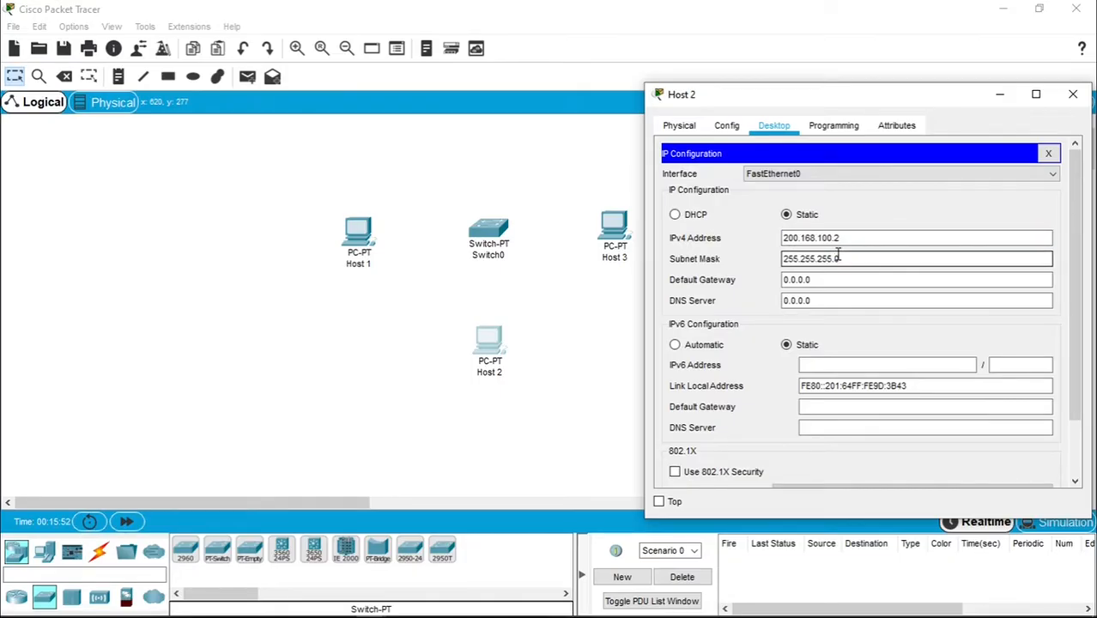
{"action": "left_click", "coordinate": [901, 262]}
{"action": "left_click", "coordinate": [1073, 96]}
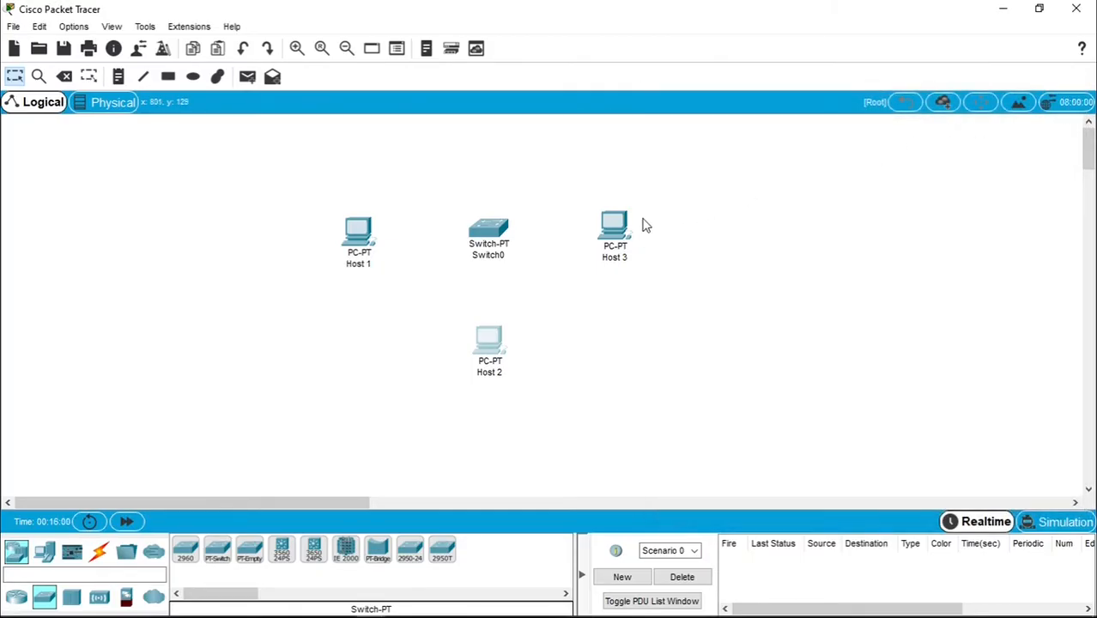
- In Host 3's IP Configuration, enter 200.168.100.3 and accept the 255.255.255.0 mask
{"action": "double_click", "coordinate": [616, 240]}
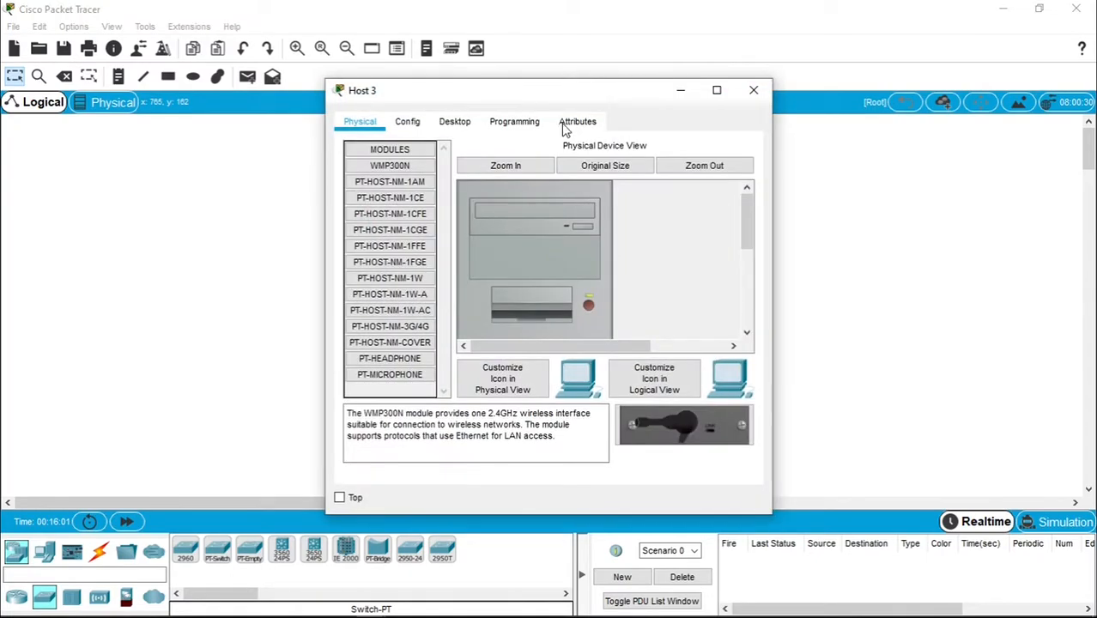
{"action": "left_click_drag", "start_coordinate": [558, 103], "coordinate": [867, 114]}
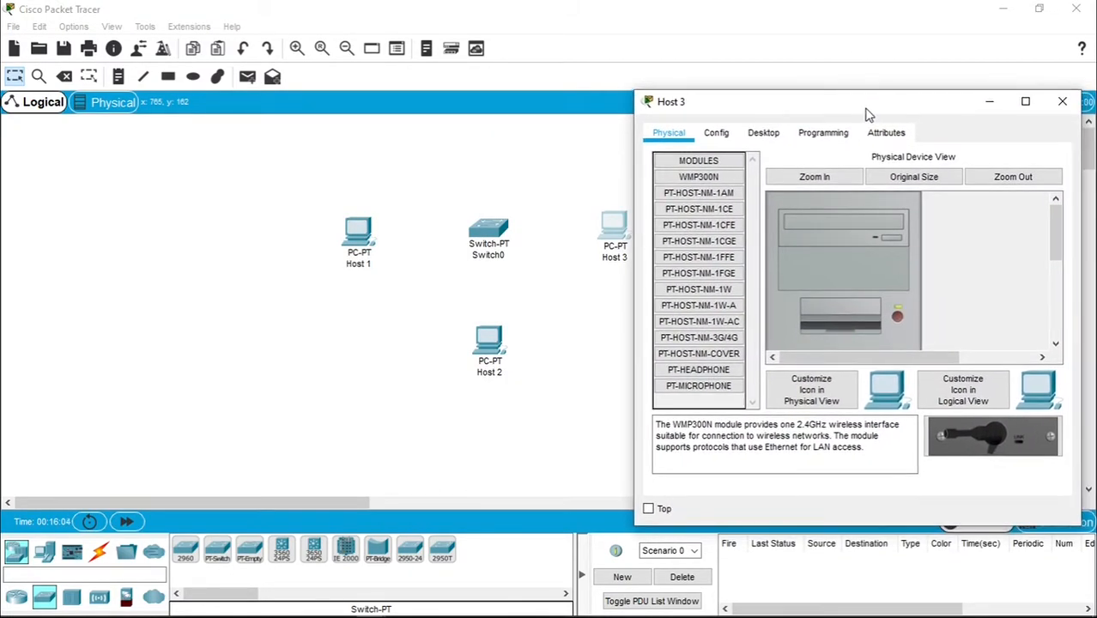
{"action": "left_click", "coordinate": [763, 132]}
{"action": "left_click", "coordinate": [690, 209]}
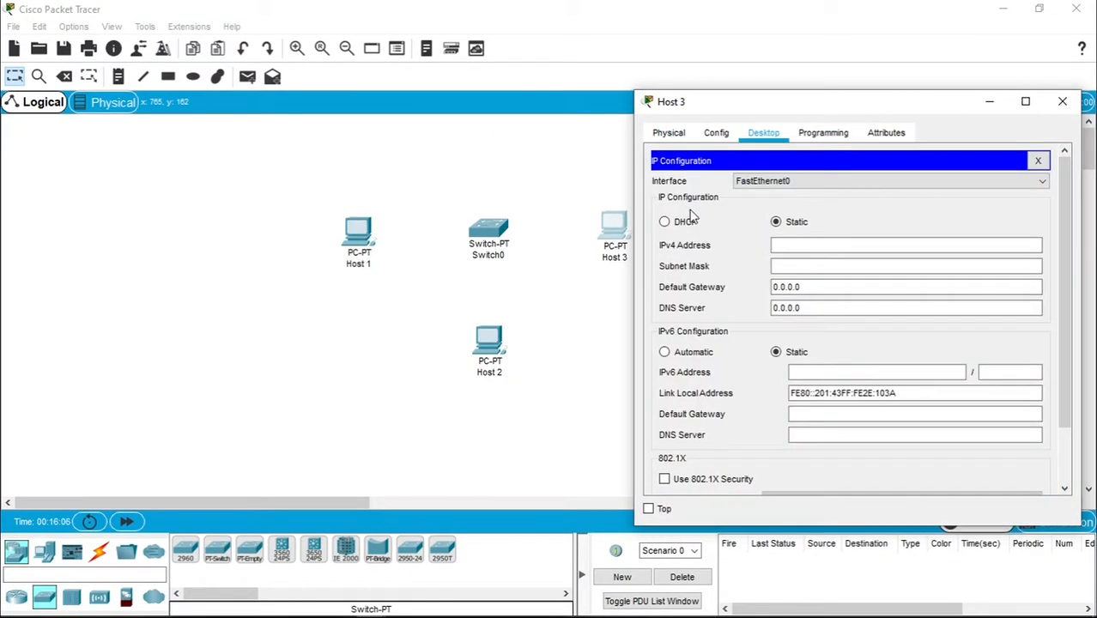
{"action": "left_click", "coordinate": [821, 247]}
{"action": "type", "text": "200.168.100.2"}
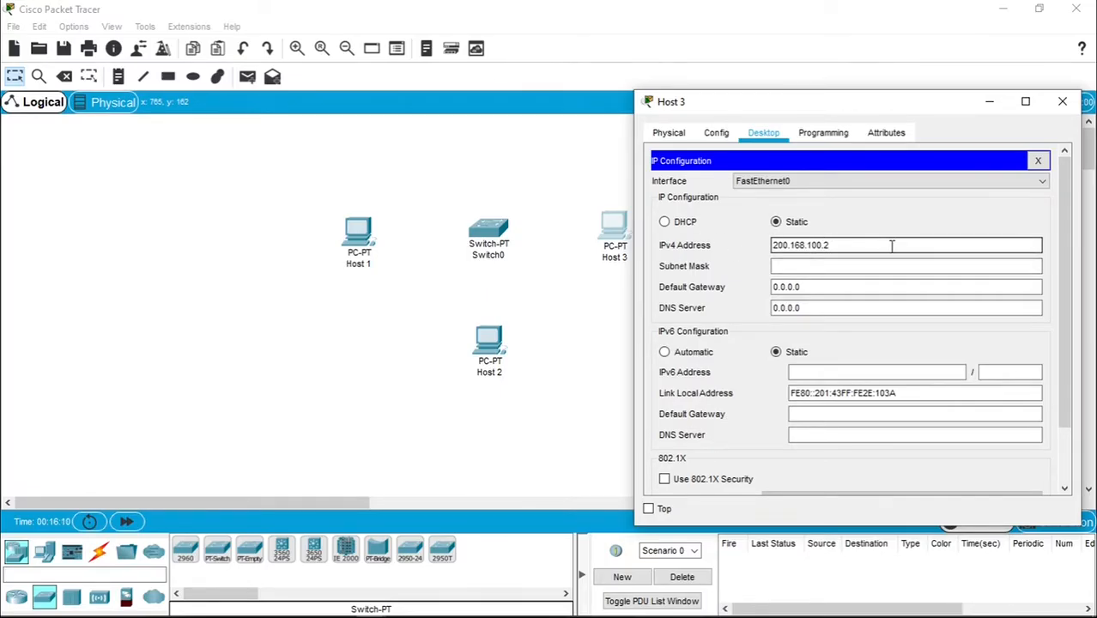
{"action": "key", "text": "BackSpace"}
{"action": "type", "text": "3"}
{"action": "key", "text": "Tab"}
{"action": "left_click", "coordinate": [850, 270]}
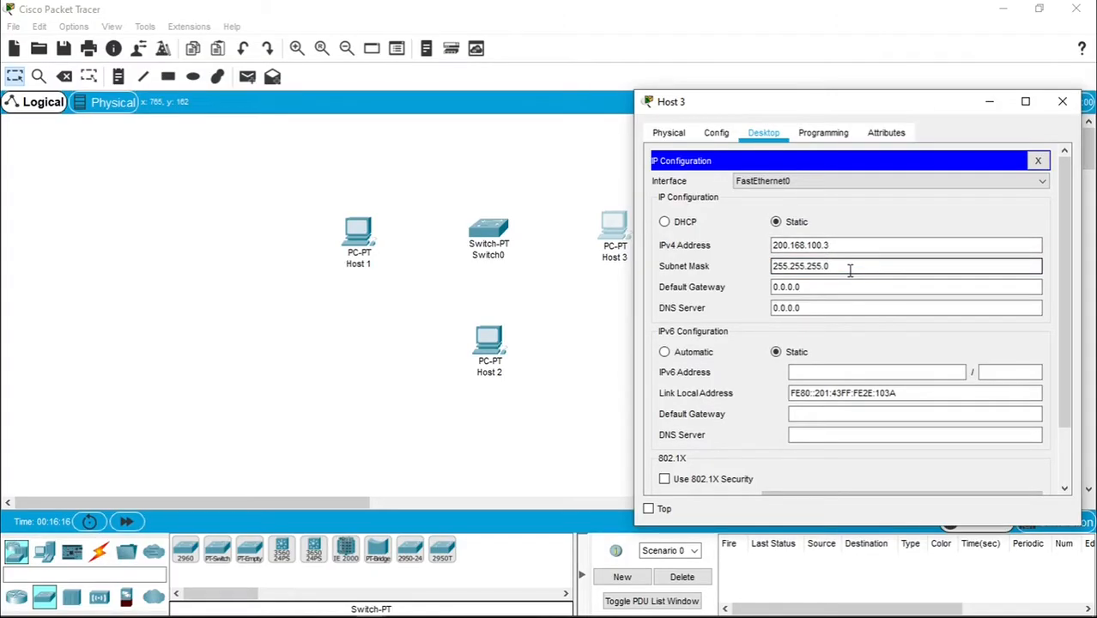
{"action": "left_click", "coordinate": [1061, 103]}
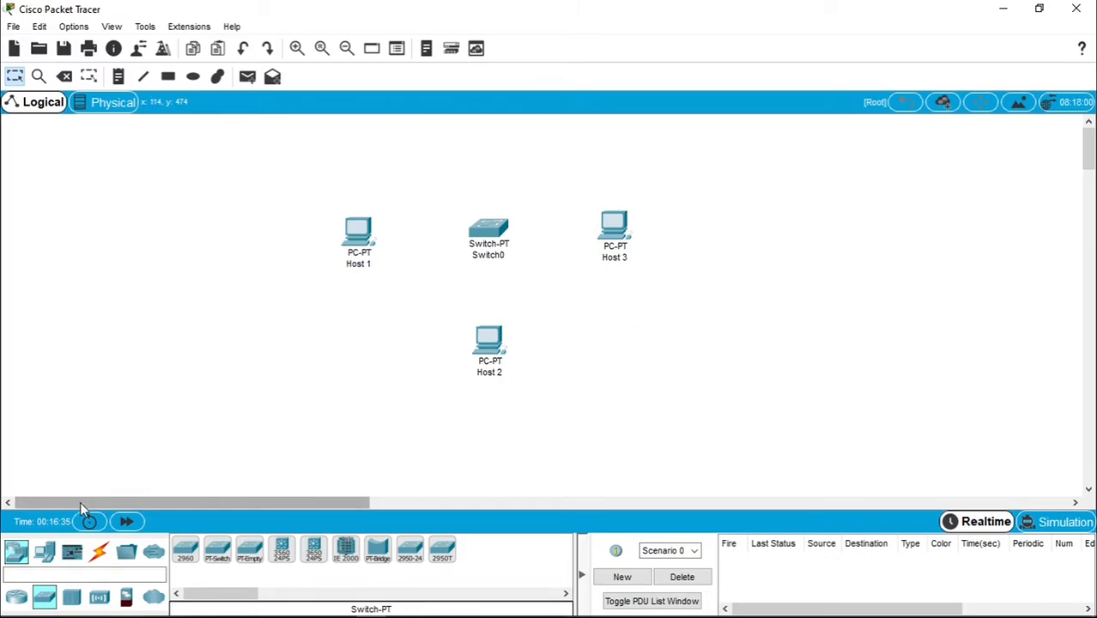
- Show the Connections cable types and select the Copper Straight-Through cable
{"action": "left_click", "coordinate": [99, 559]}
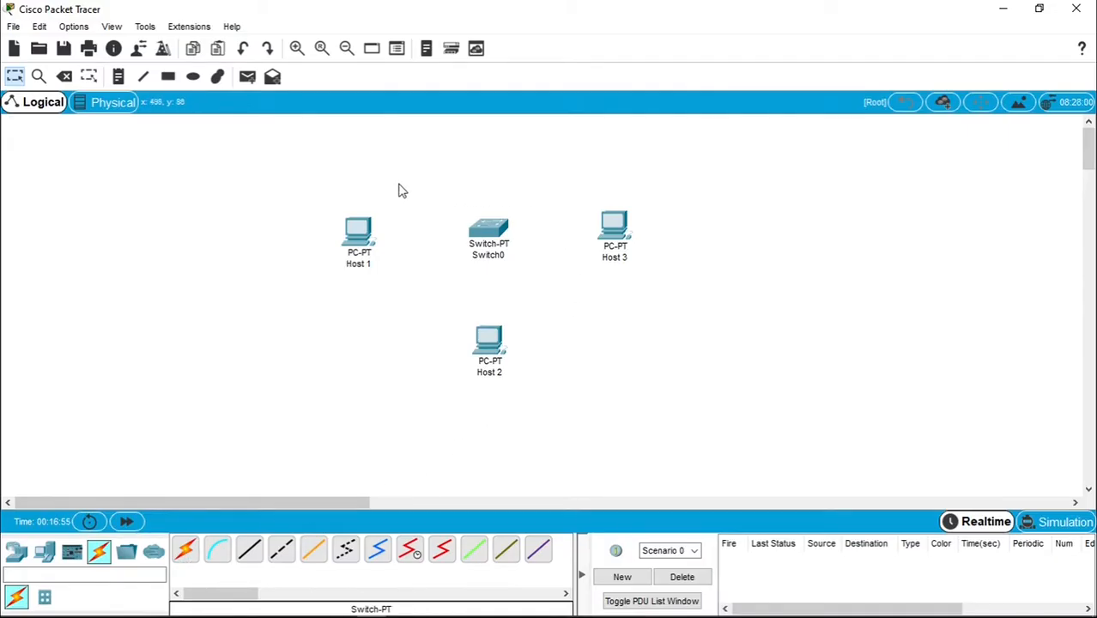
{"action": "mouse_move", "coordinate": [359, 268]}
{"action": "mouse_move", "coordinate": [506, 236]}
{"action": "left_click", "coordinate": [249, 553]}
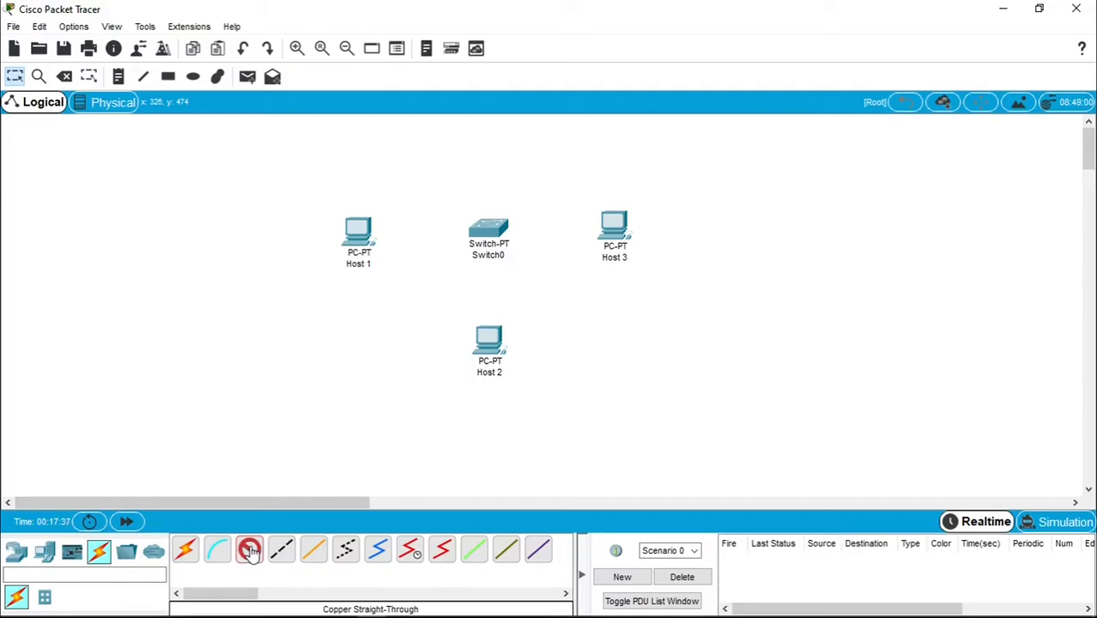
- Cable Host 1's FastEthernet0 to Switch0's FastEthernet0/1 with copper straight-through
{"action": "left_click", "coordinate": [364, 230]}
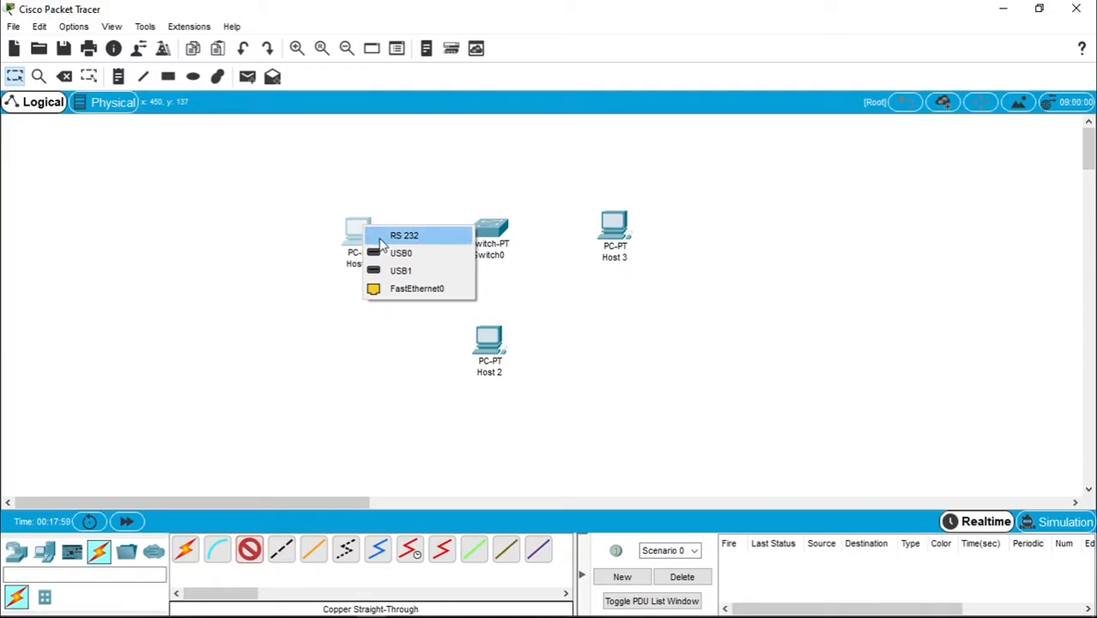
{"action": "left_click", "coordinate": [435, 290]}
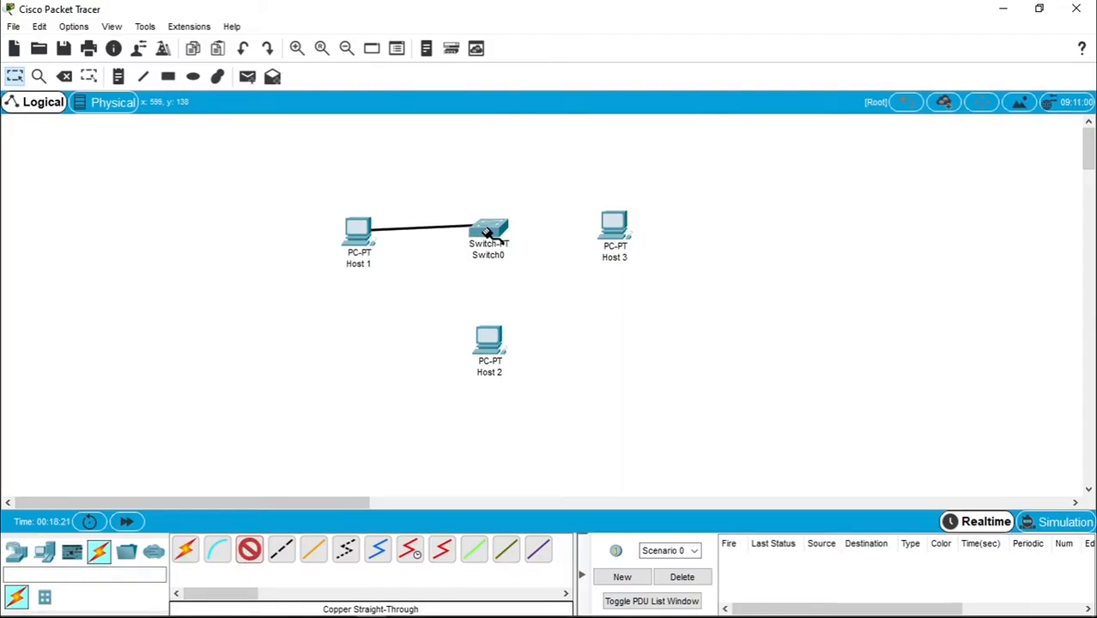
{"action": "mouse_move", "coordinate": [487, 234]}
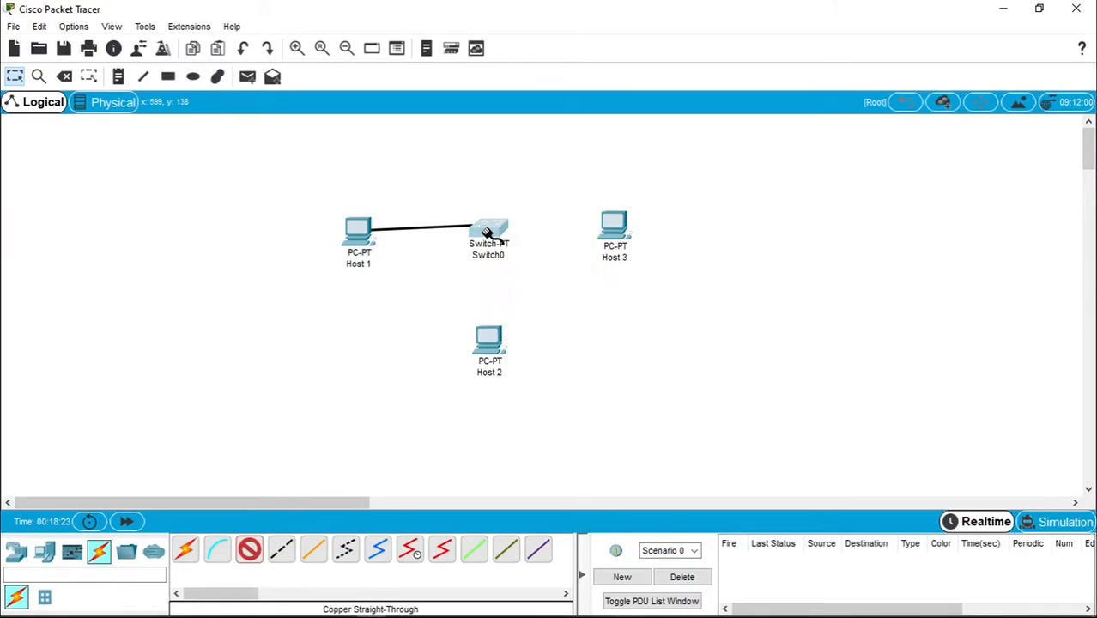
{"action": "left_click", "coordinate": [484, 231]}
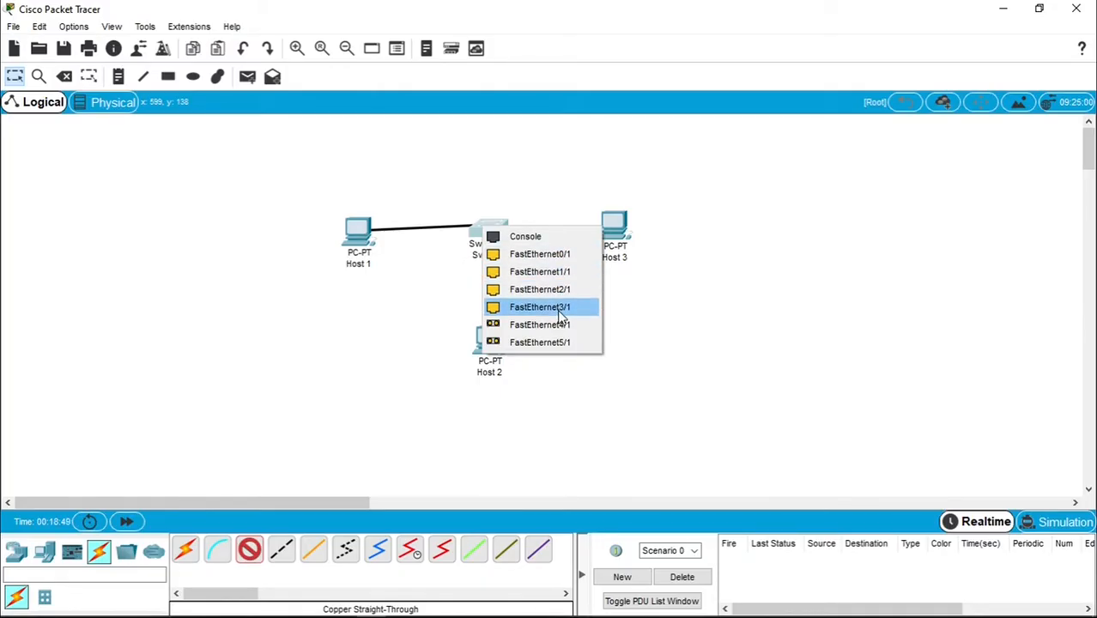
{"action": "left_click", "coordinate": [530, 256]}
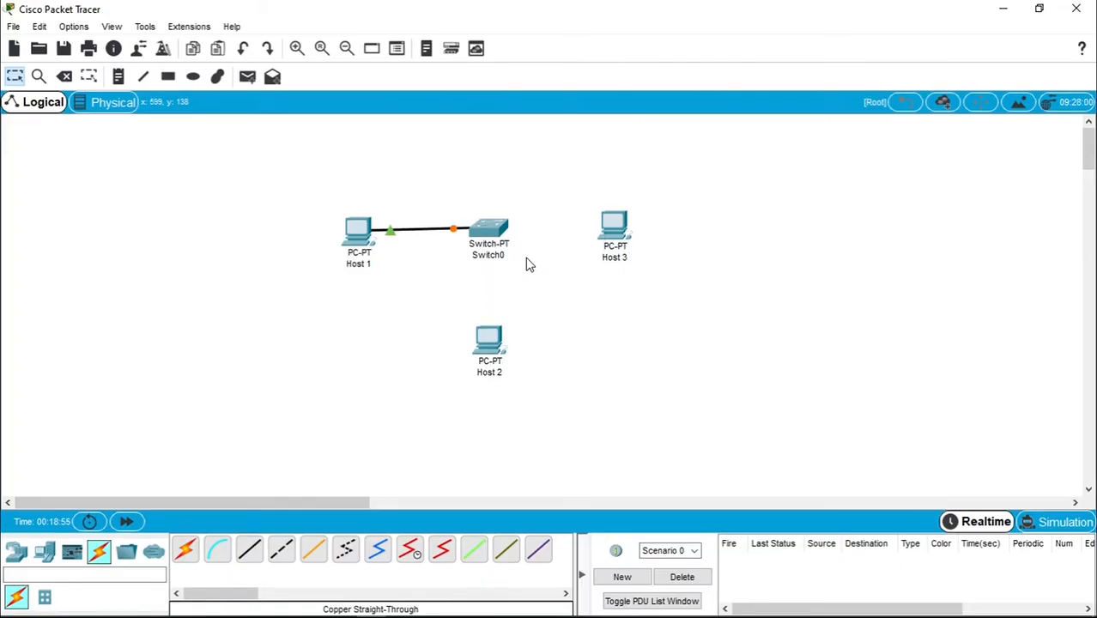
{"action": "left_click_drag", "start_coordinate": [359, 239], "coordinate": [350, 237]}
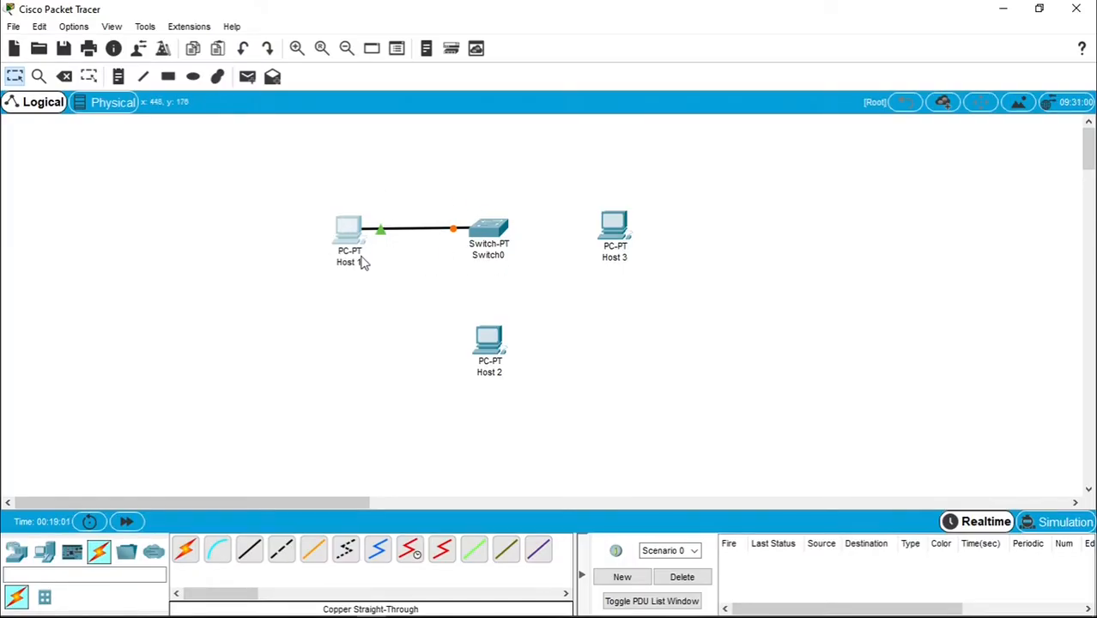
- View and dismiss Host 2's device window, then select another Copper Straight-Through cable
{"action": "mouse_move", "coordinate": [493, 258]}
{"action": "left_click", "coordinate": [495, 345]}
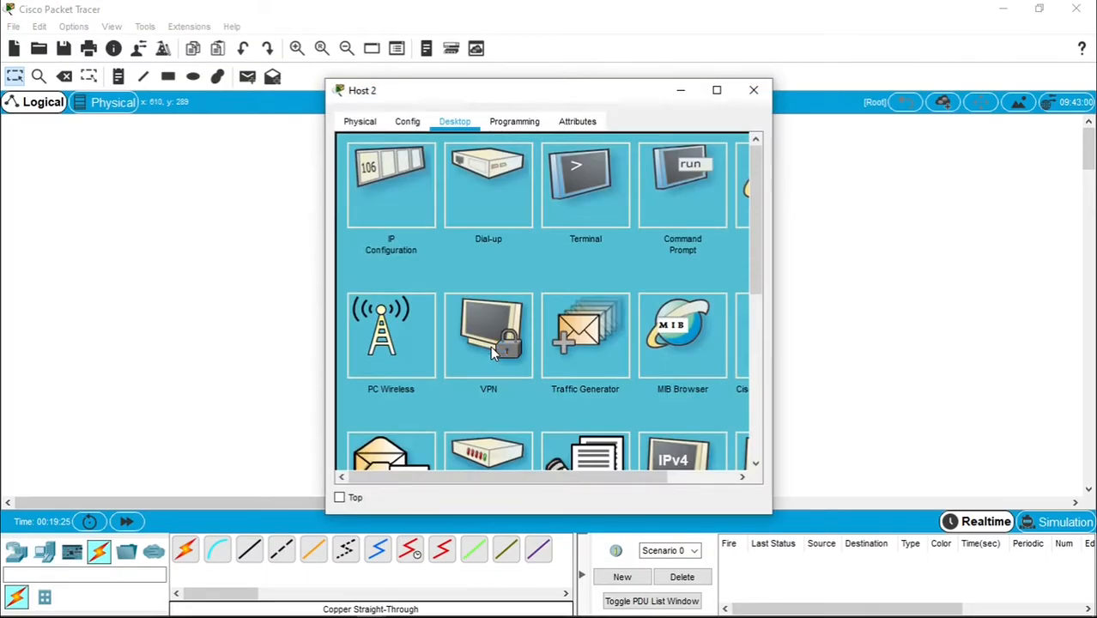
{"action": "left_click_drag", "start_coordinate": [566, 100], "coordinate": [797, 106]}
{"action": "left_click", "coordinate": [984, 100]}
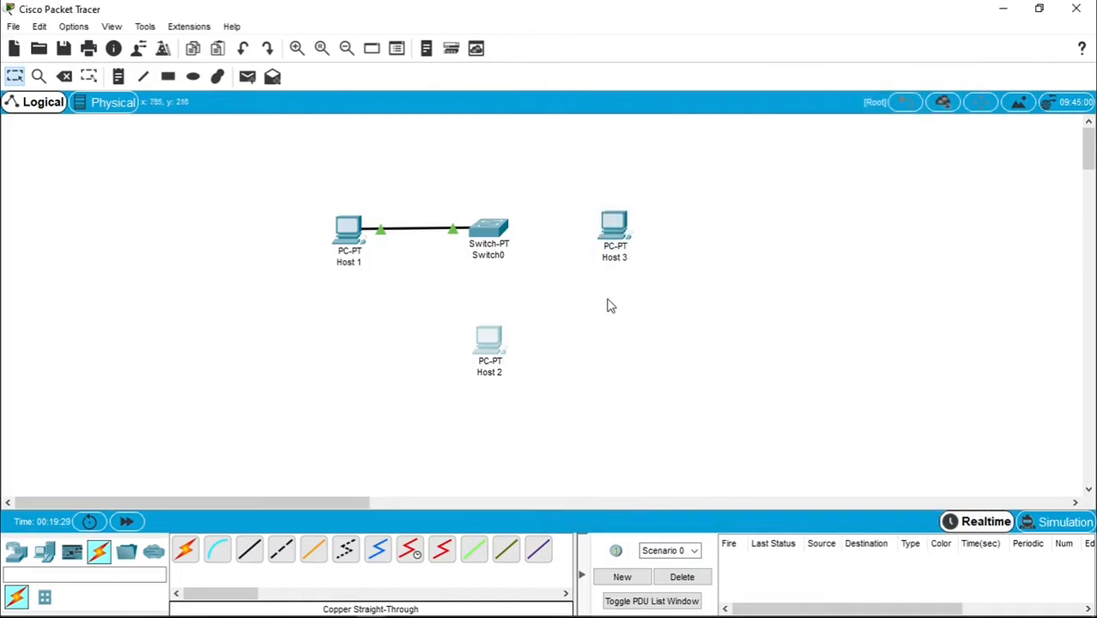
{"action": "left_click", "coordinate": [249, 549]}
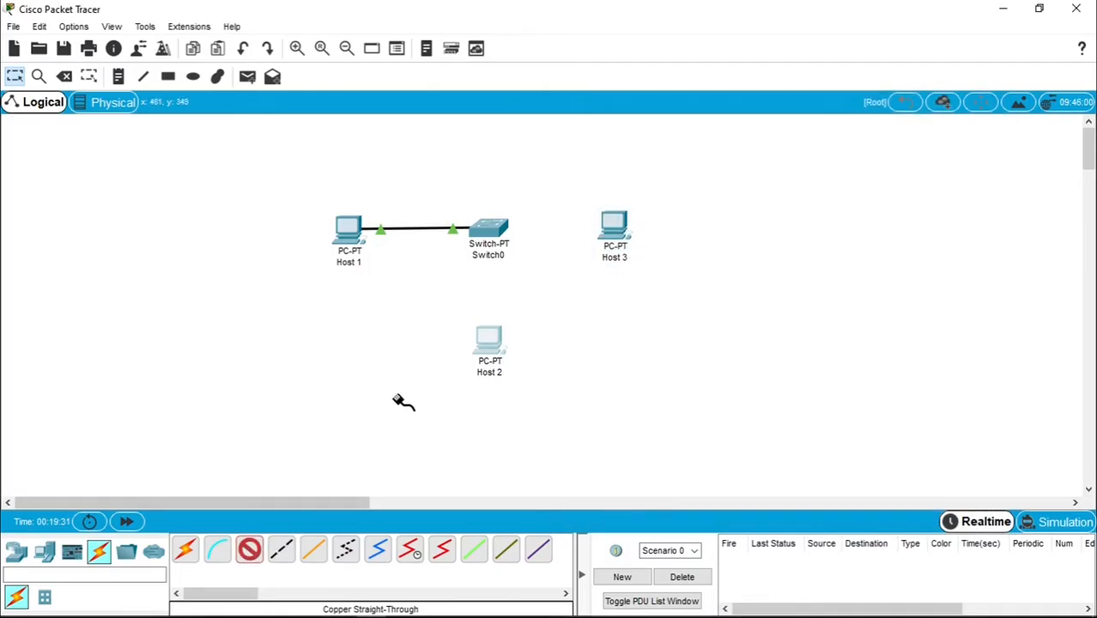
- Cable Host 2's FastEthernet0 to Switch0's FastEthernet1/1
{"action": "left_click", "coordinate": [486, 352]}
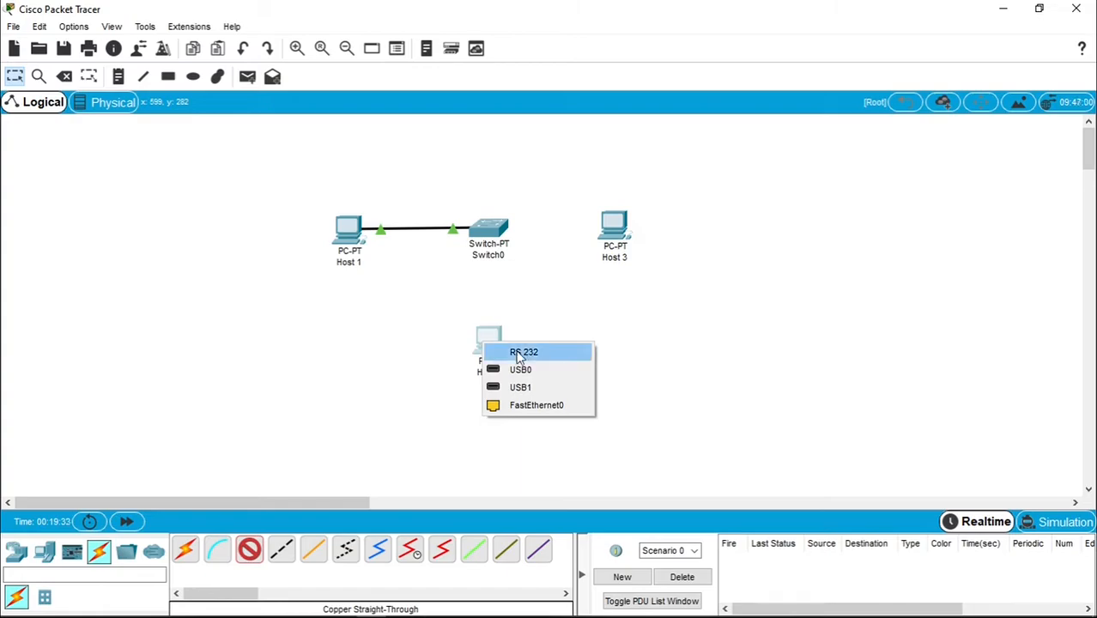
{"action": "left_click", "coordinate": [536, 405]}
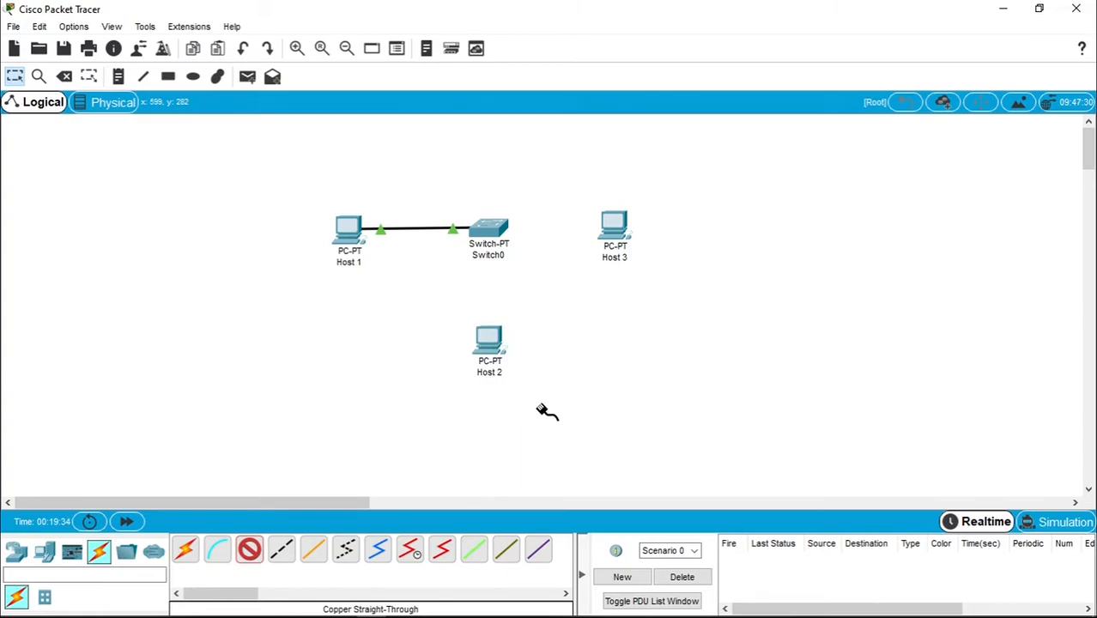
{"action": "left_click", "coordinate": [496, 232]}
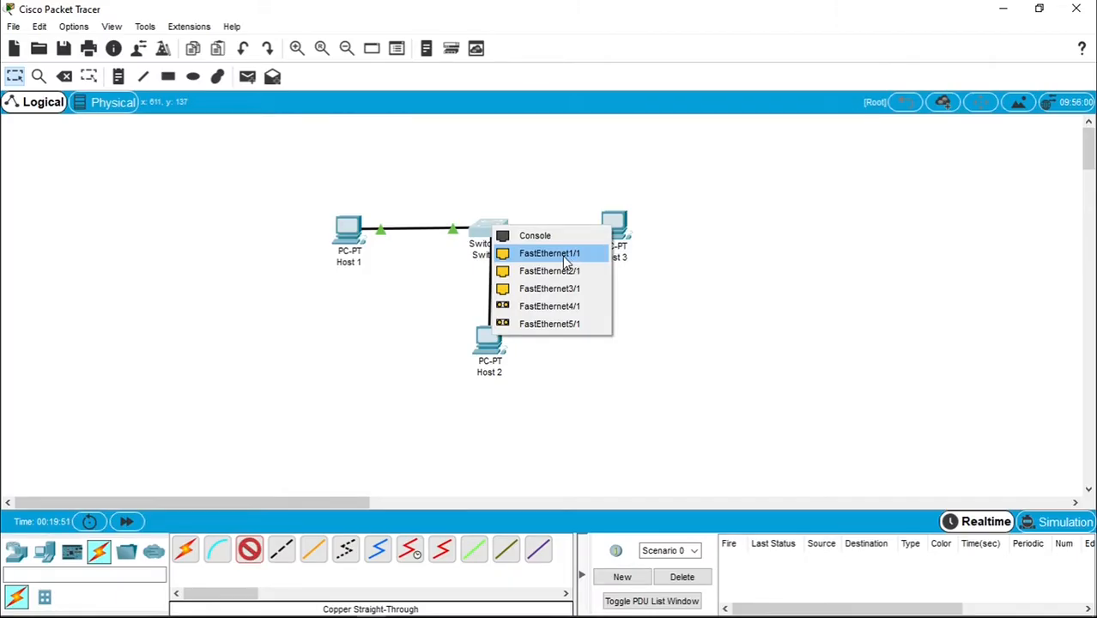
{"action": "left_click", "coordinate": [565, 258]}
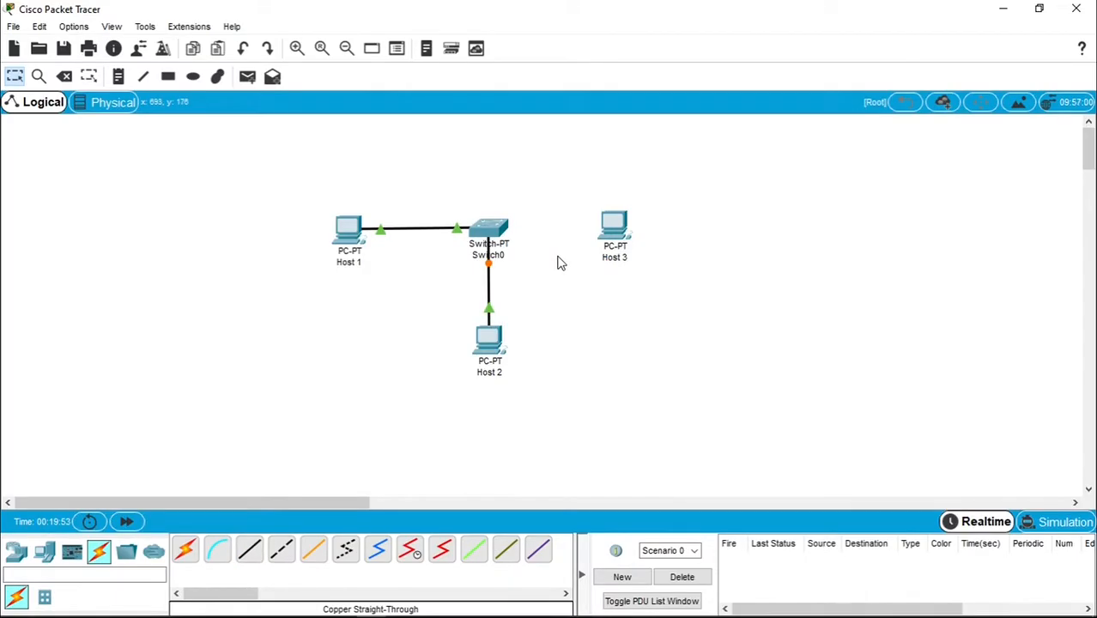
- Connect Host 3's FastEthernet0 to Switch0's FastEthernet2/1 with a copper straight-through cable
{"action": "left_click", "coordinate": [617, 228]}
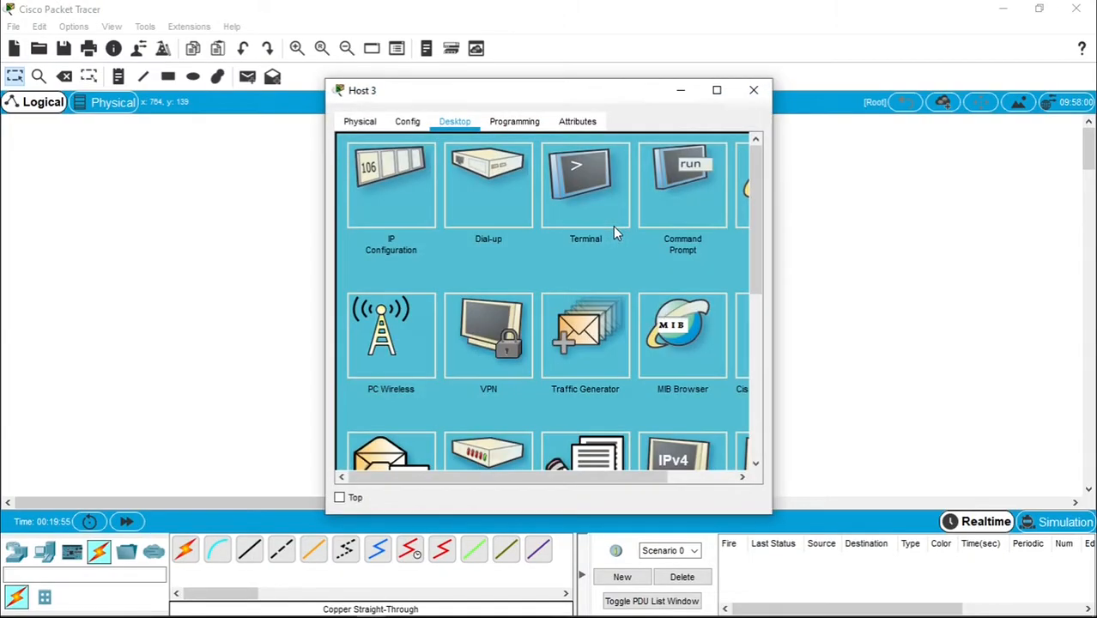
{"action": "left_click", "coordinate": [753, 91]}
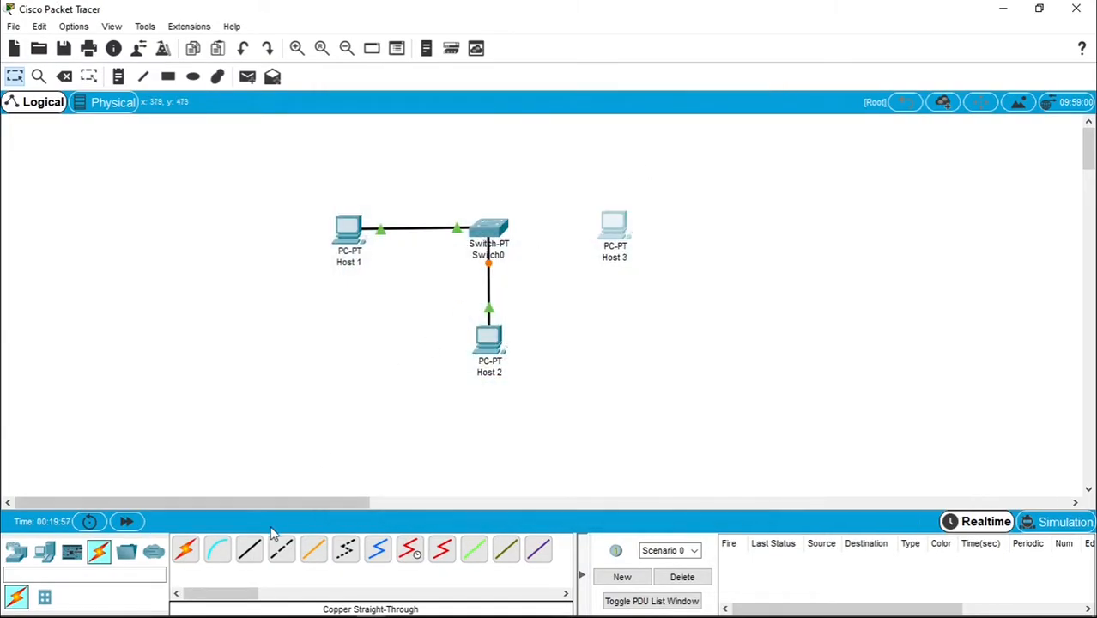
{"action": "left_click", "coordinate": [249, 549]}
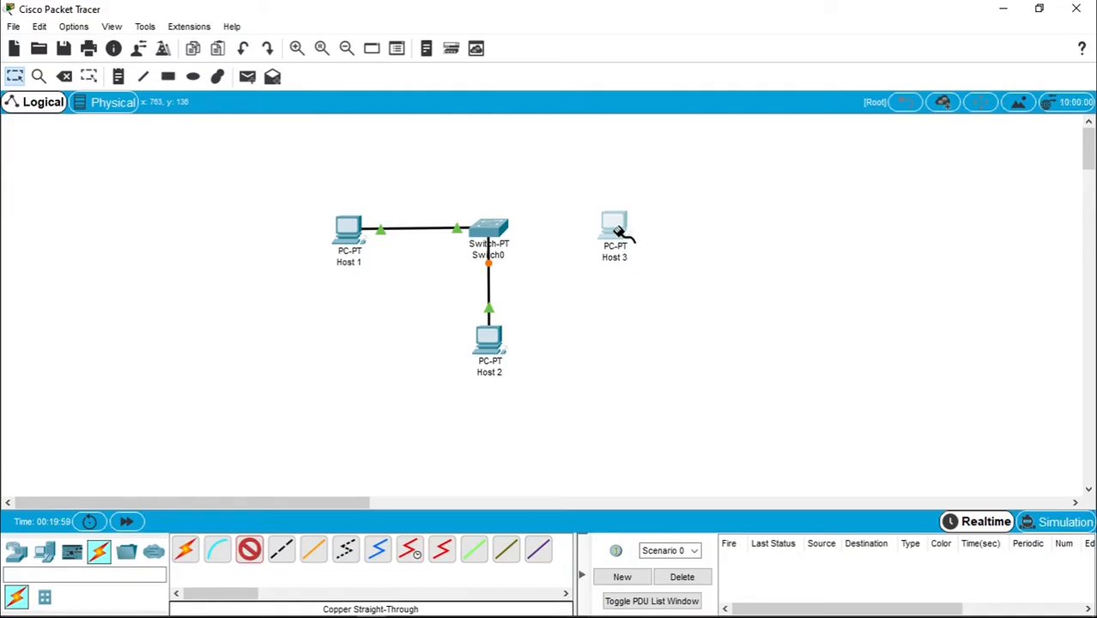
{"action": "left_click", "coordinate": [622, 234]}
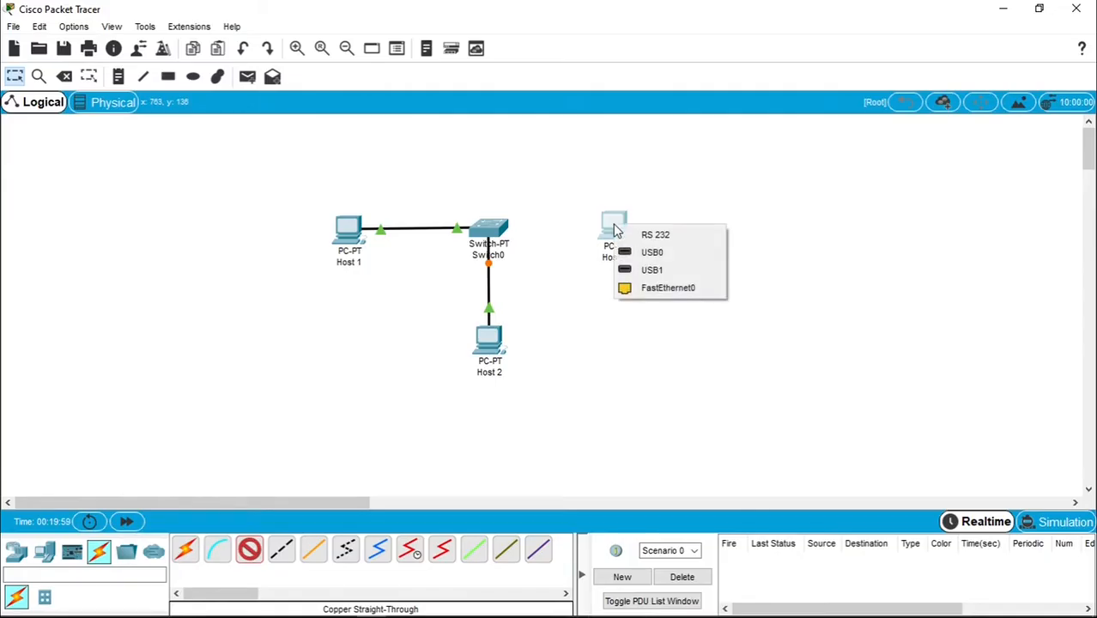
{"action": "left_click", "coordinate": [645, 290]}
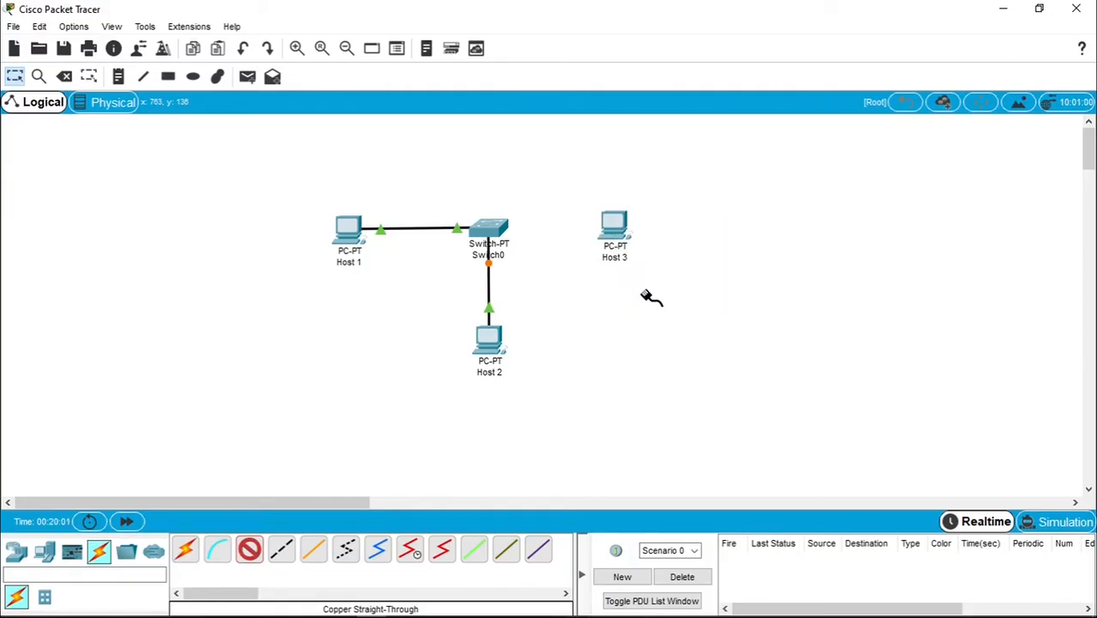
{"action": "left_click", "coordinate": [490, 232]}
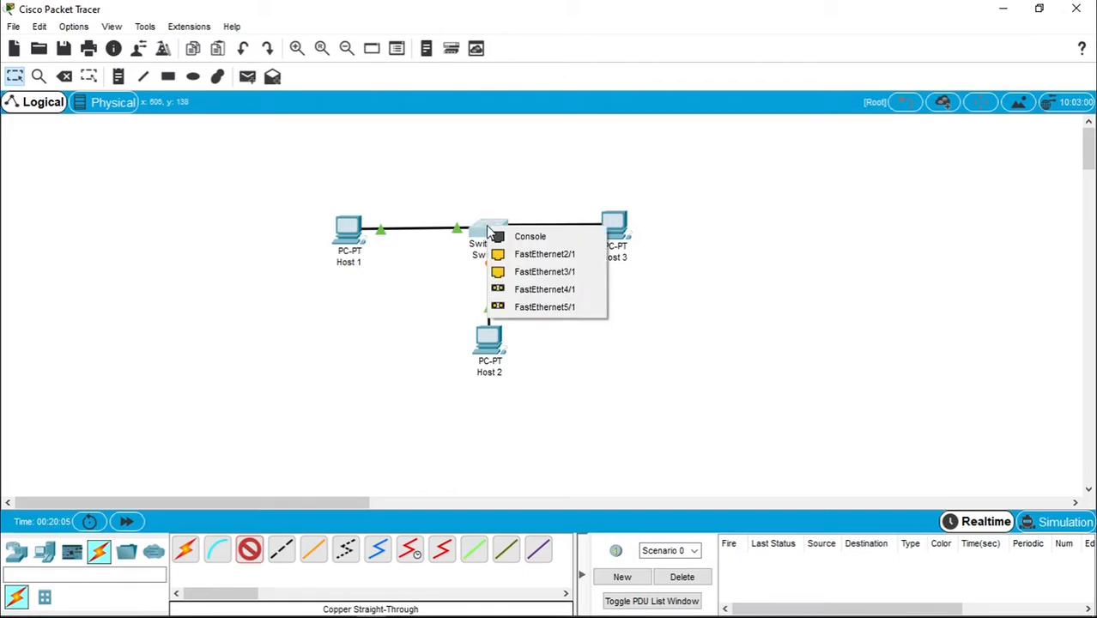
{"action": "left_click", "coordinate": [545, 254]}
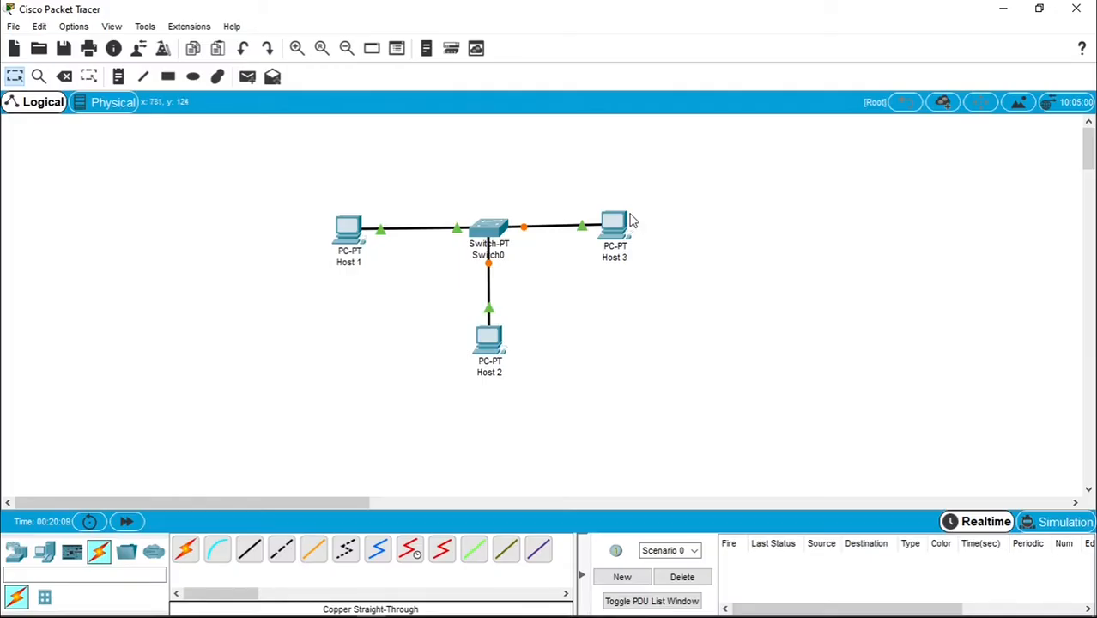
- Move the three hosts and Switch0 together to the upper left of the workspace
{"action": "left_click_drag", "start_coordinate": [624, 226], "coordinate": [624, 228]}
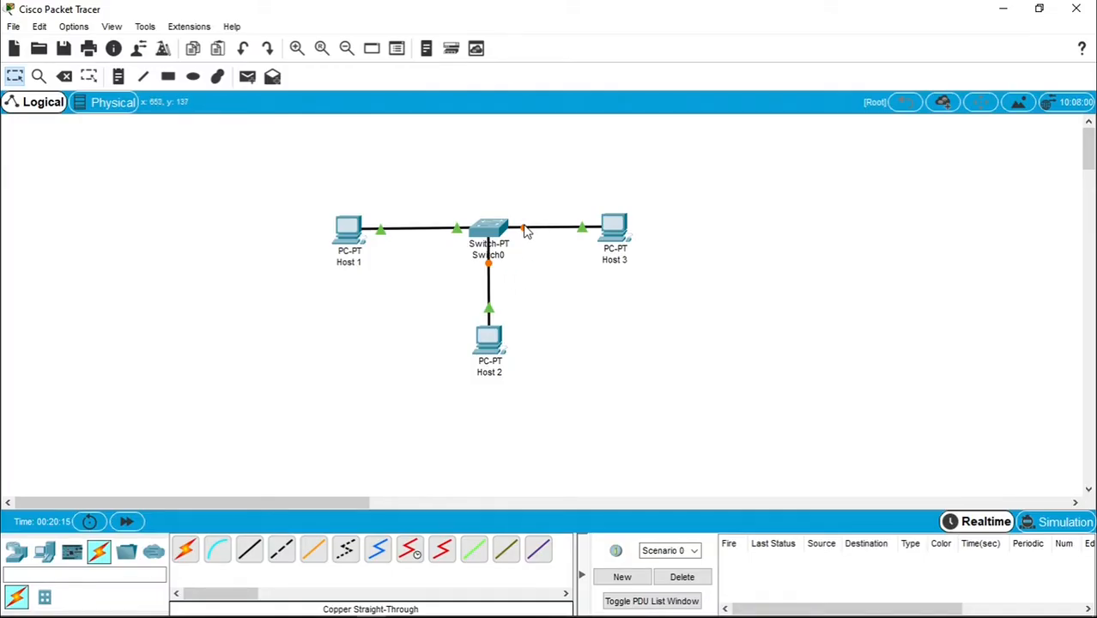
{"action": "left_click_drag", "start_coordinate": [299, 187], "coordinate": [697, 412]}
{"action": "left_click_drag", "start_coordinate": [494, 350], "coordinate": [219, 293]}
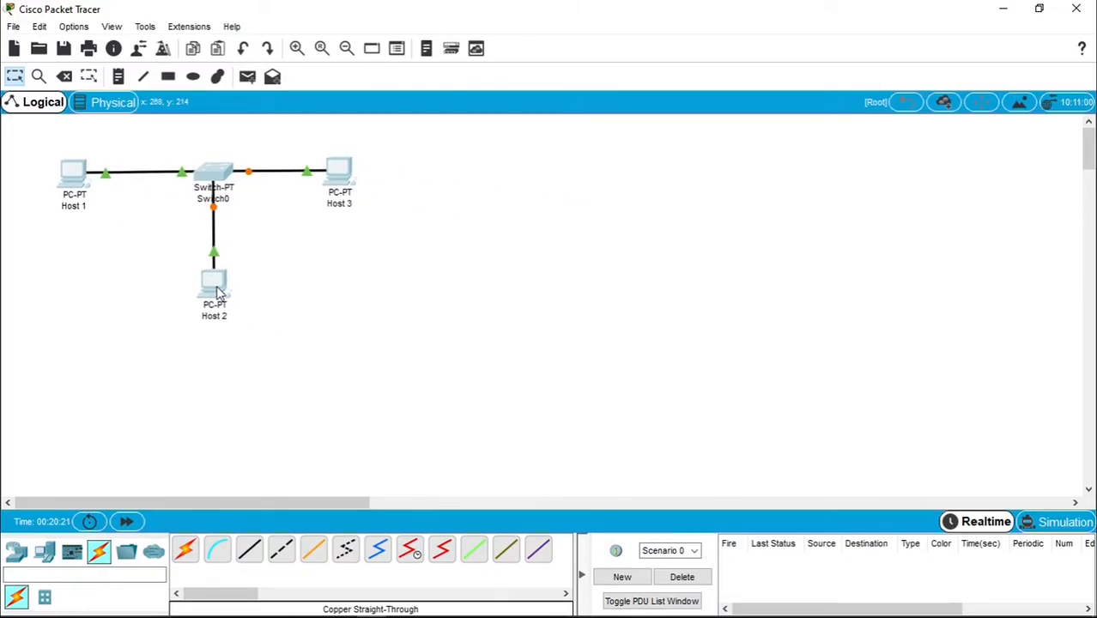
{"action": "left_click", "coordinate": [341, 297]}
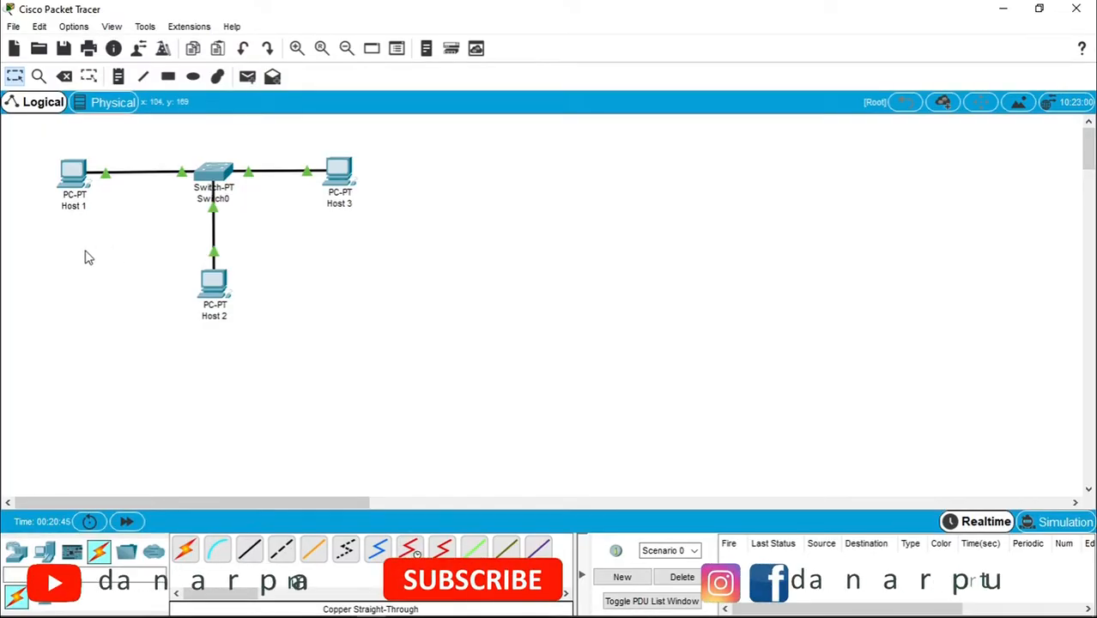
- Open Host 1's Command Prompt, with its window shifted aside to keep Host 3 visible
{"action": "mouse_move", "coordinate": [69, 188]}
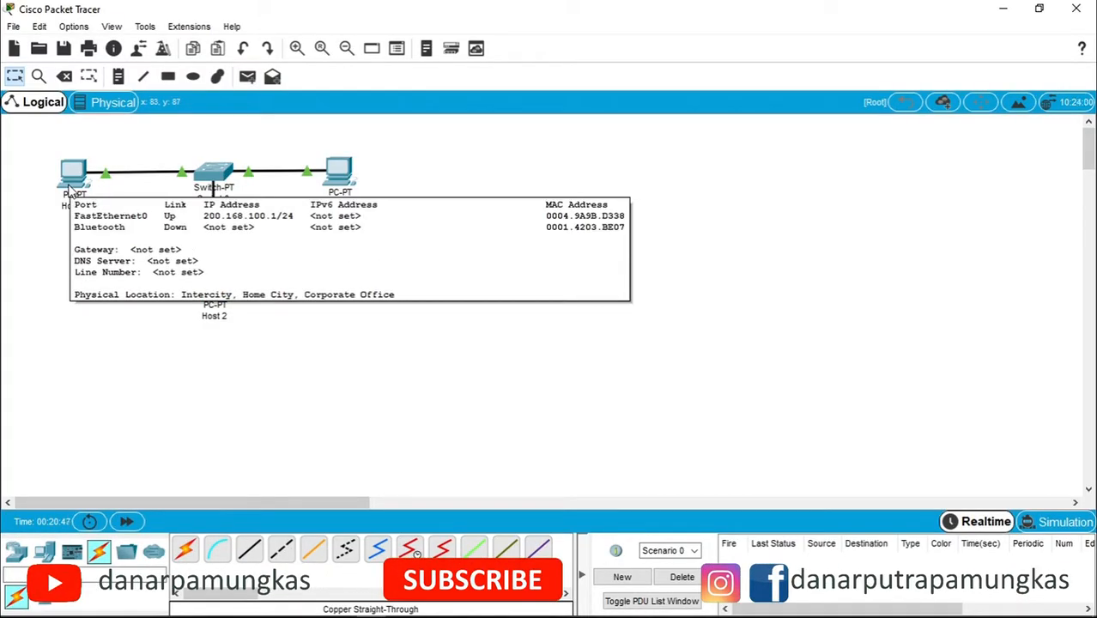
{"action": "left_click", "coordinate": [69, 189]}
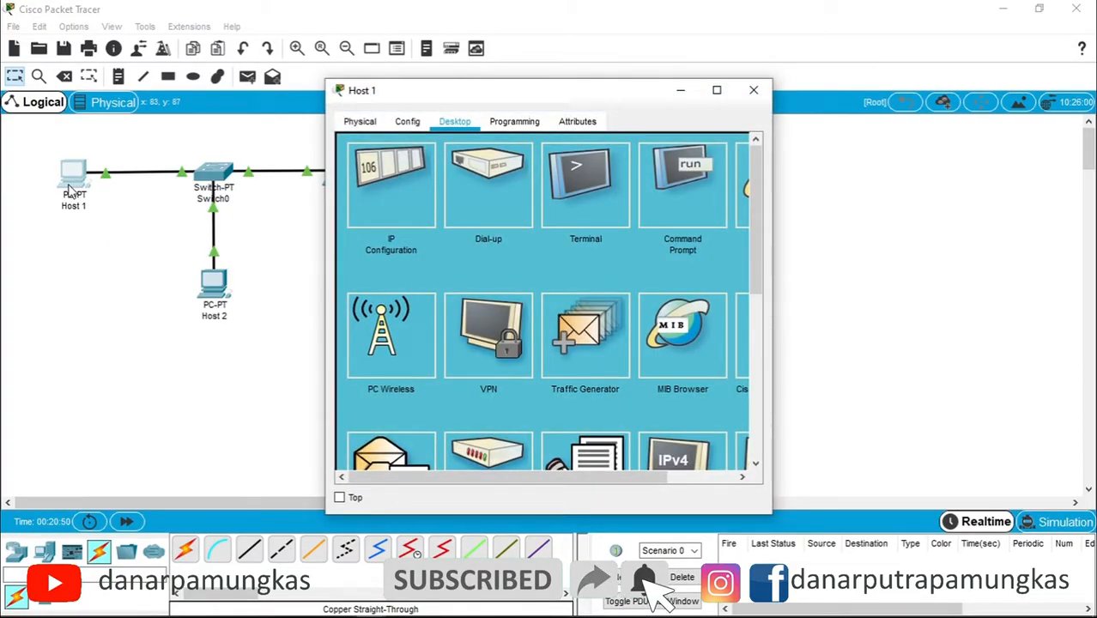
{"action": "left_click_drag", "start_coordinate": [443, 103], "coordinate": [566, 109]}
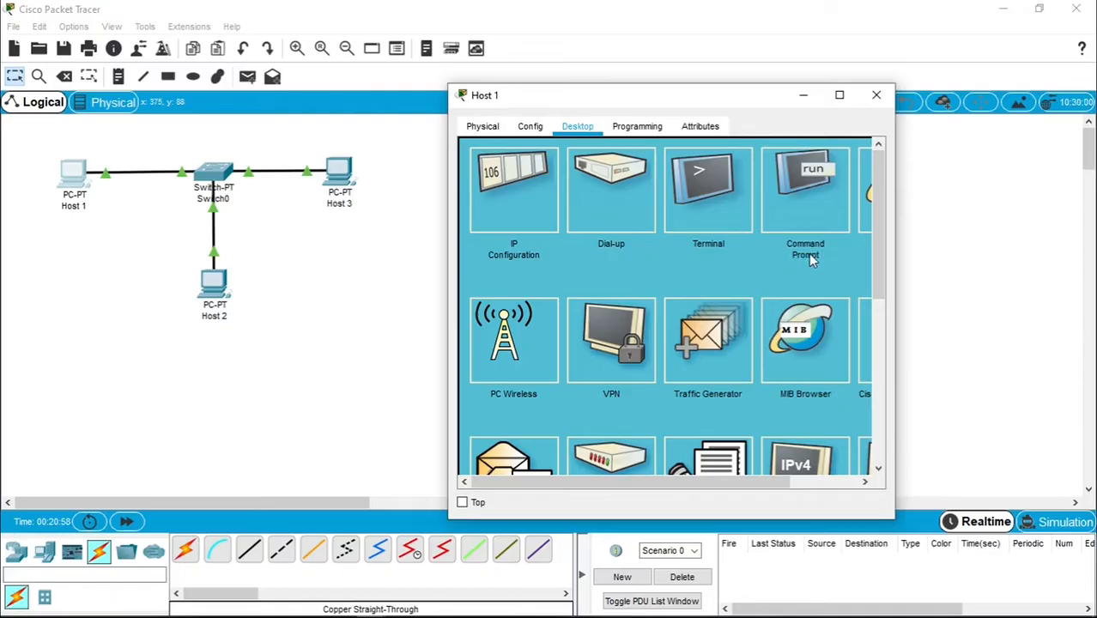
{"action": "left_click", "coordinate": [820, 199]}
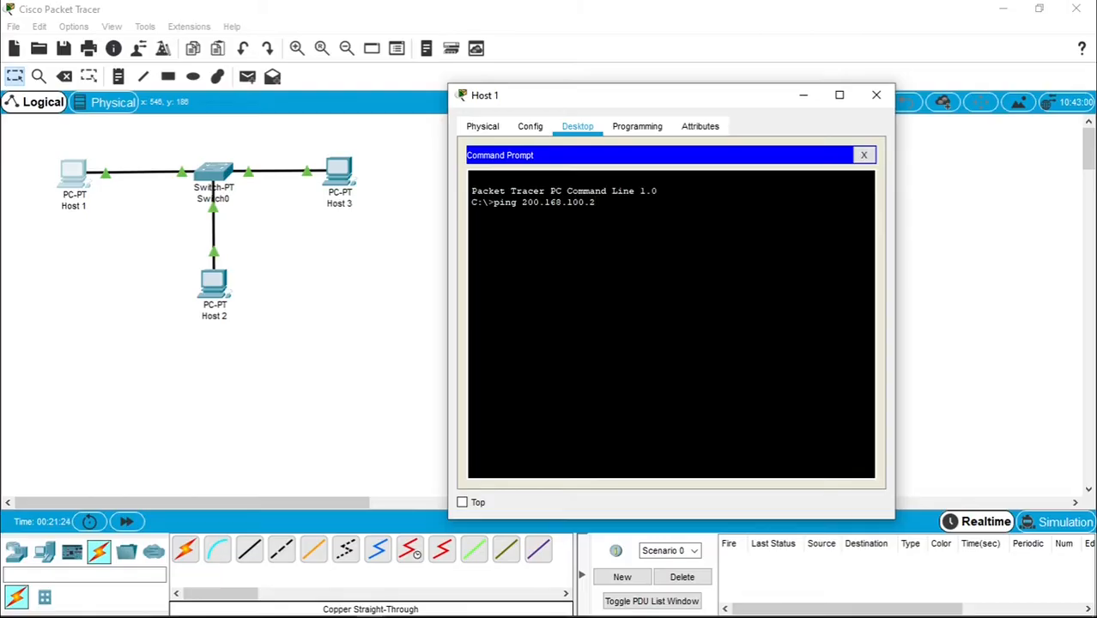
- Ping 200.168.100.2 from Host 1 and check the replies
{"action": "key", "text": "Return"}
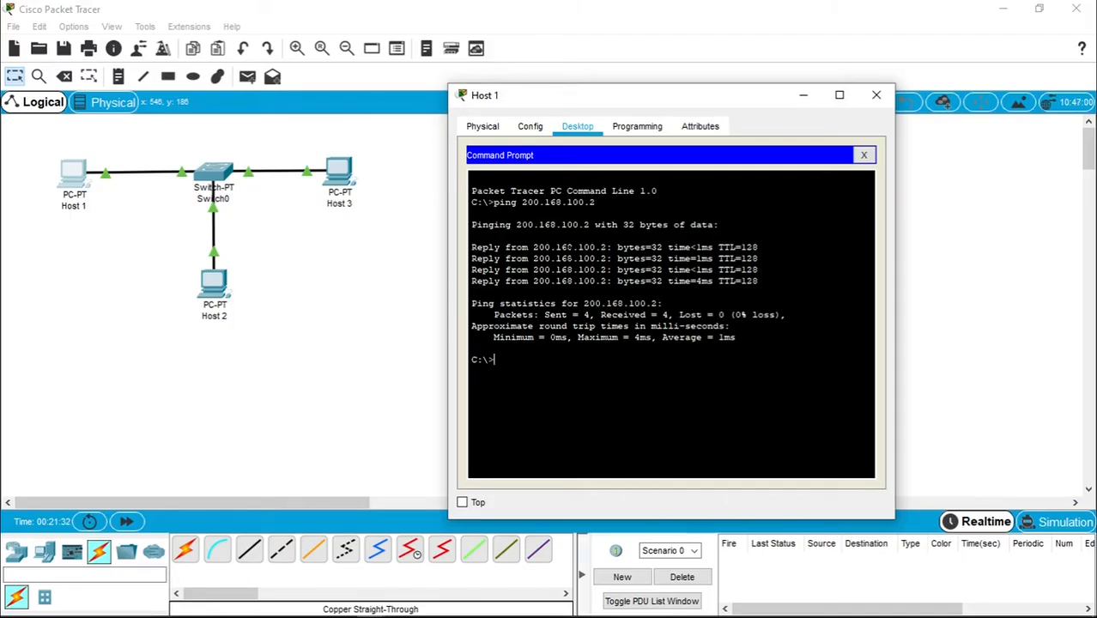
{"action": "left_click_drag", "start_coordinate": [608, 248], "coordinate": [495, 248]}
{"action": "left_click_drag", "start_coordinate": [477, 247], "coordinate": [471, 248]}
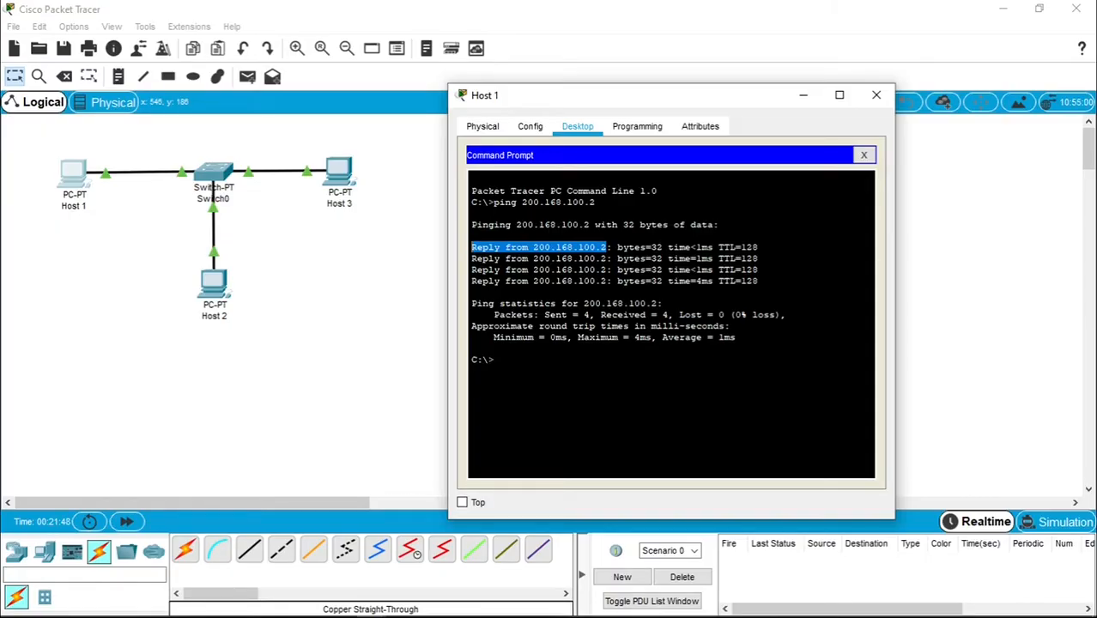
{"action": "left_click", "coordinate": [607, 249]}
- Ping 200.168.100.3 from Host 1 using the recalled command, then close the window
{"action": "key", "text": "Up"}
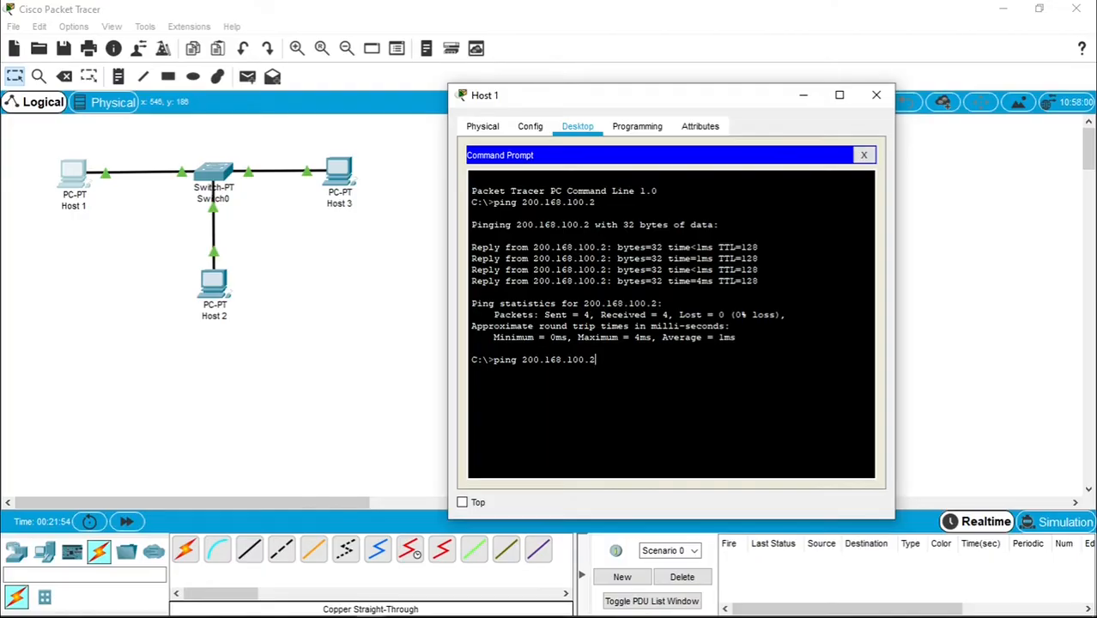
{"action": "key", "text": "BackSpace"}
{"action": "type", "text": "3"}
{"action": "key", "text": "Return"}
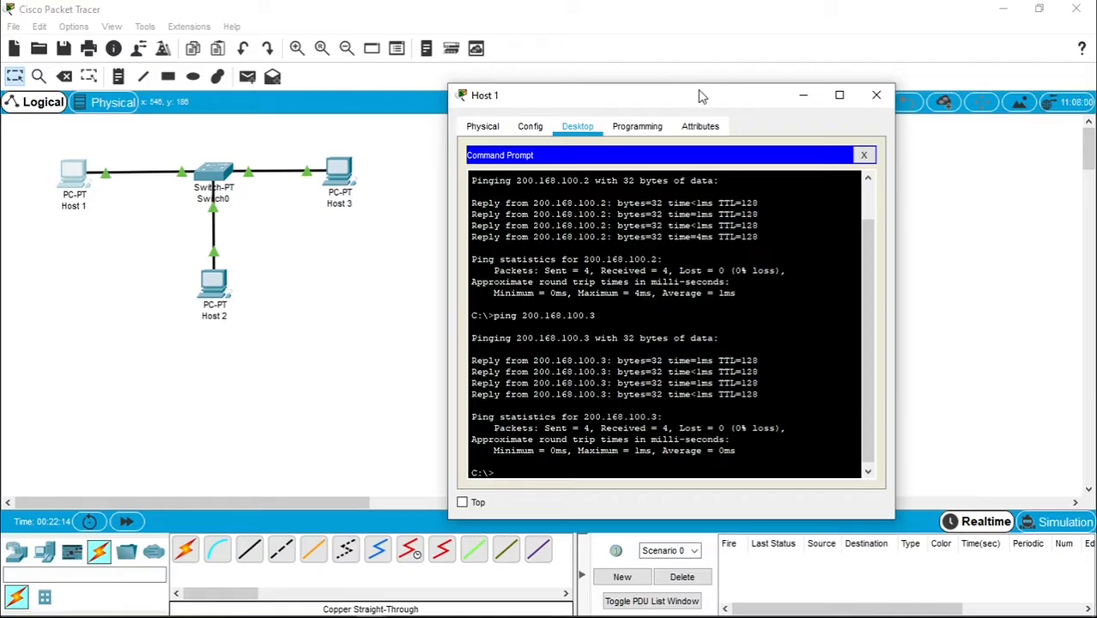
{"action": "left_click_drag", "start_coordinate": [700, 104], "coordinate": [679, 92]}
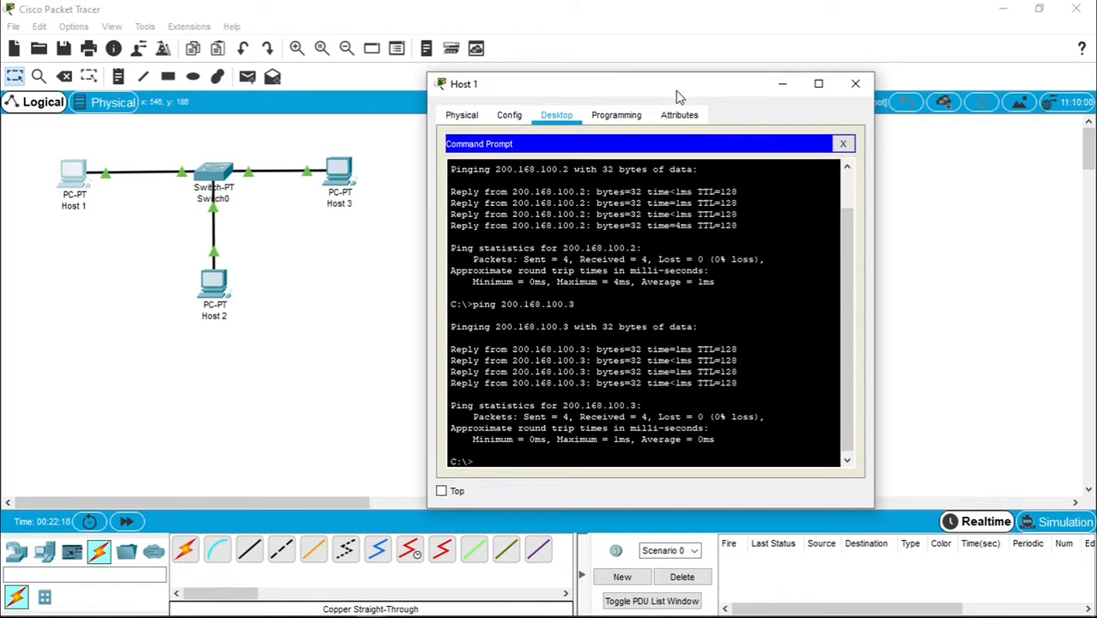
{"action": "left_click", "coordinate": [855, 86]}
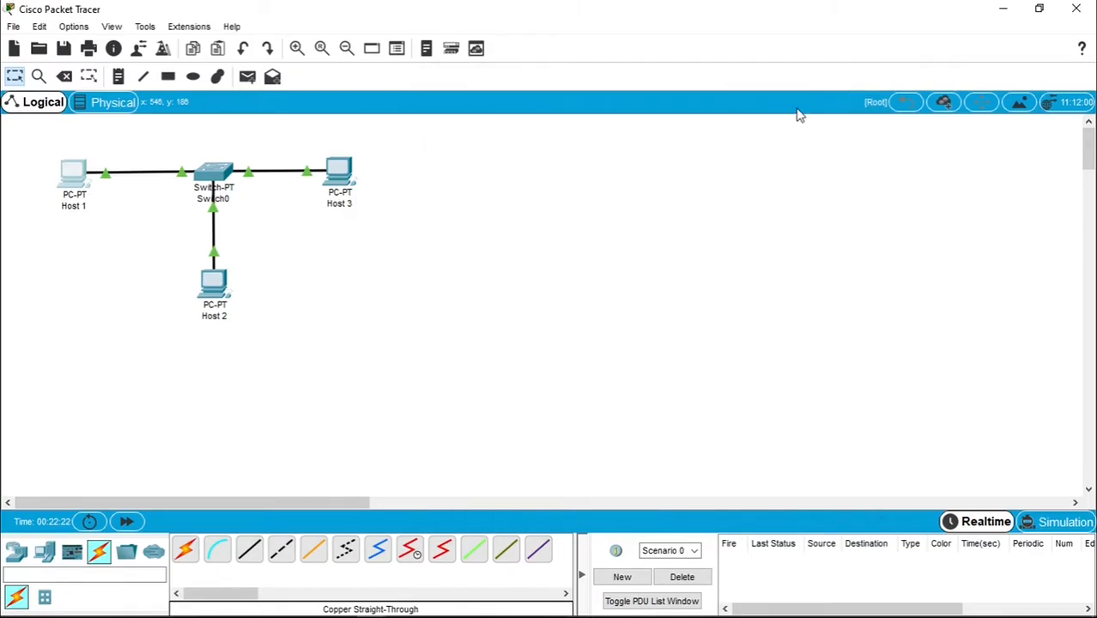
- Open Host 2's Command Prompt and ping 200.168.100.1
{"action": "left_click", "coordinate": [219, 287]}
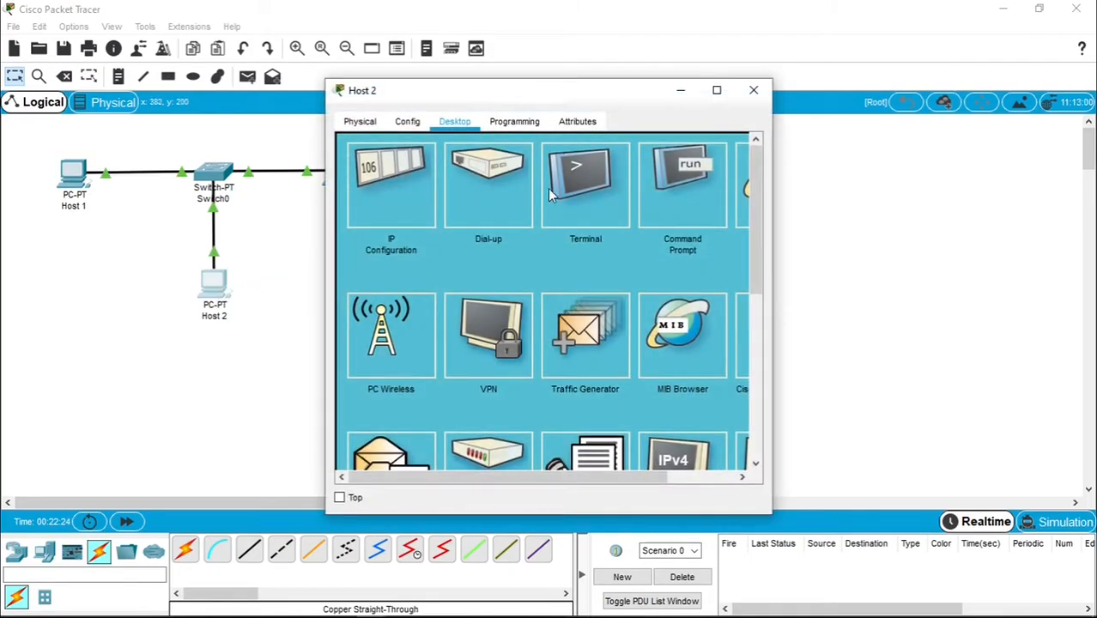
{"action": "left_click_drag", "start_coordinate": [564, 100], "coordinate": [705, 96]}
{"action": "left_click", "coordinate": [820, 184]}
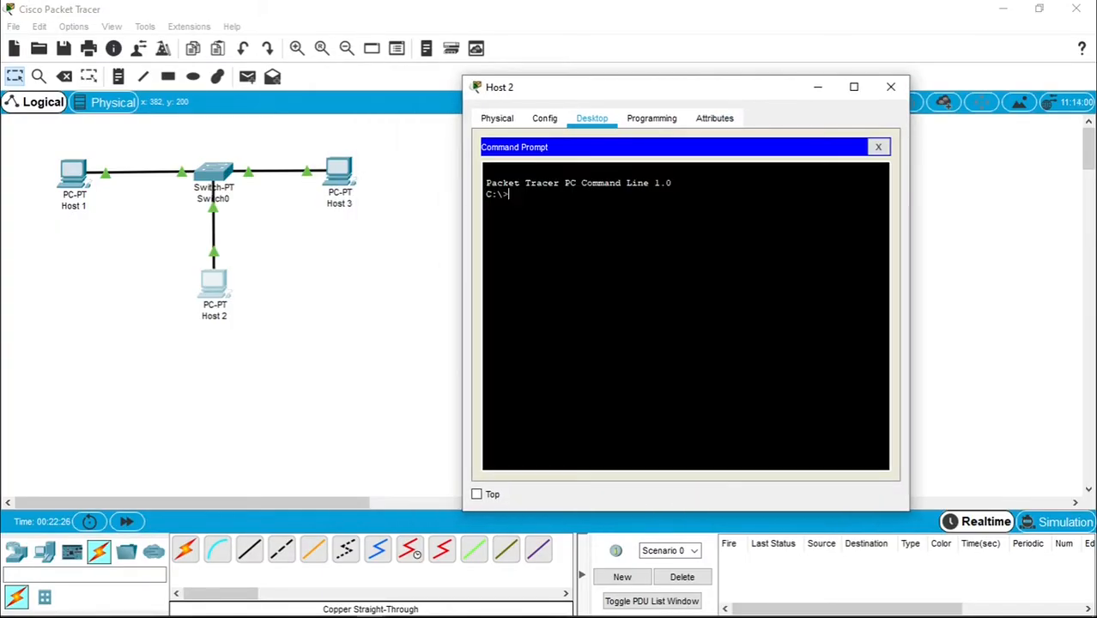
{"action": "type", "text": "ping 200.168.100.1"}
{"action": "key", "text": "Return"}
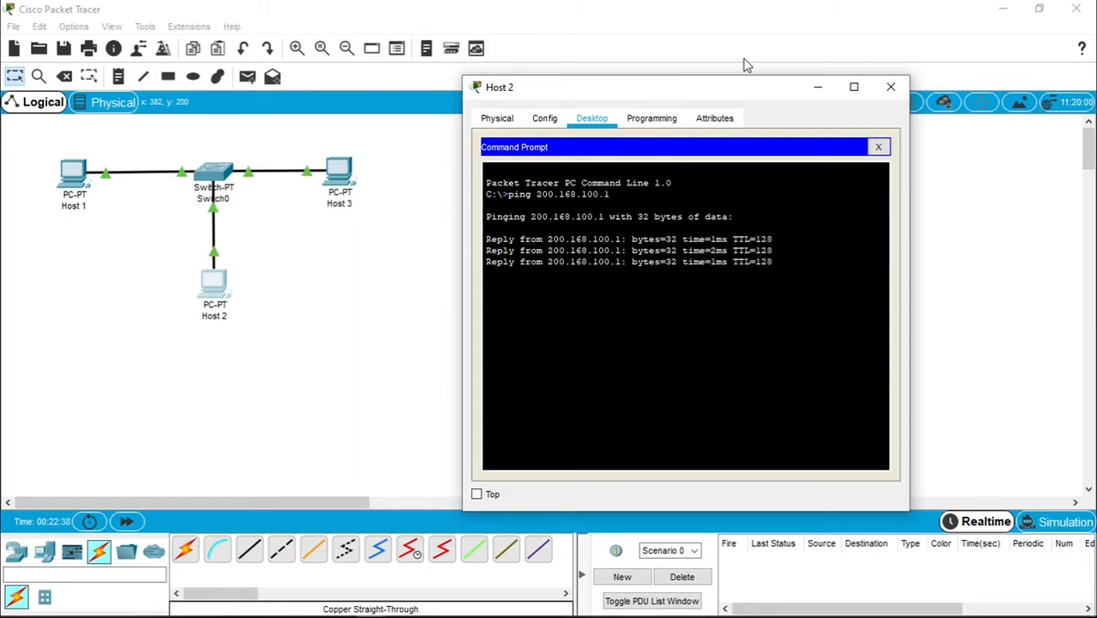
- Ping 200.168.100.3 from Host 2, then close its window
{"action": "key", "text": "Up"}
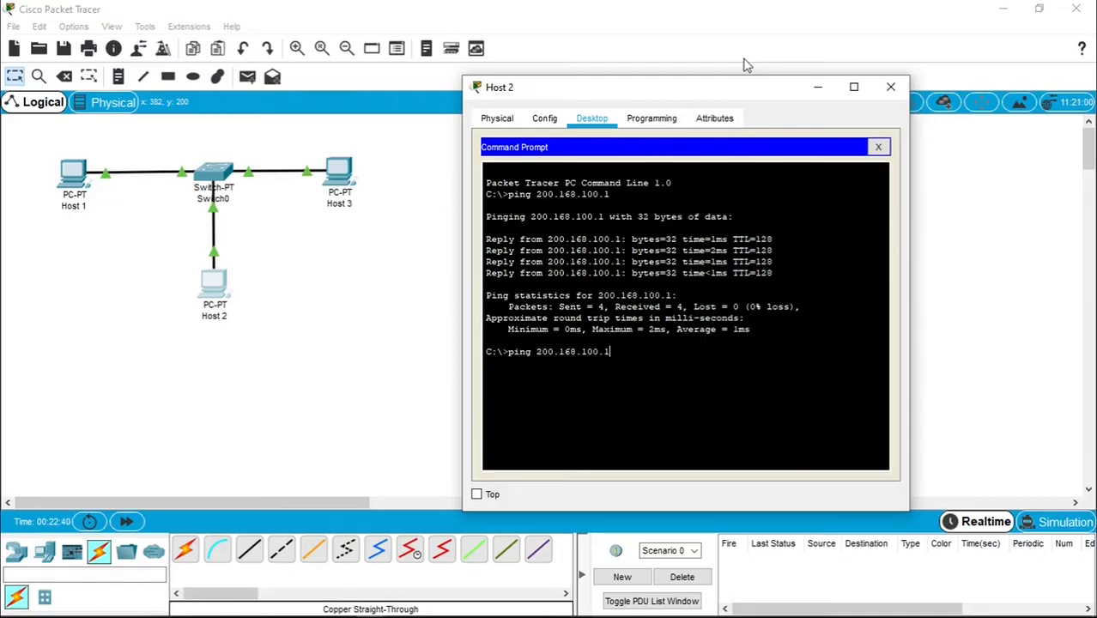
{"action": "key", "text": "BackSpace"}
{"action": "type", "text": "3"}
{"action": "key", "text": "Return"}
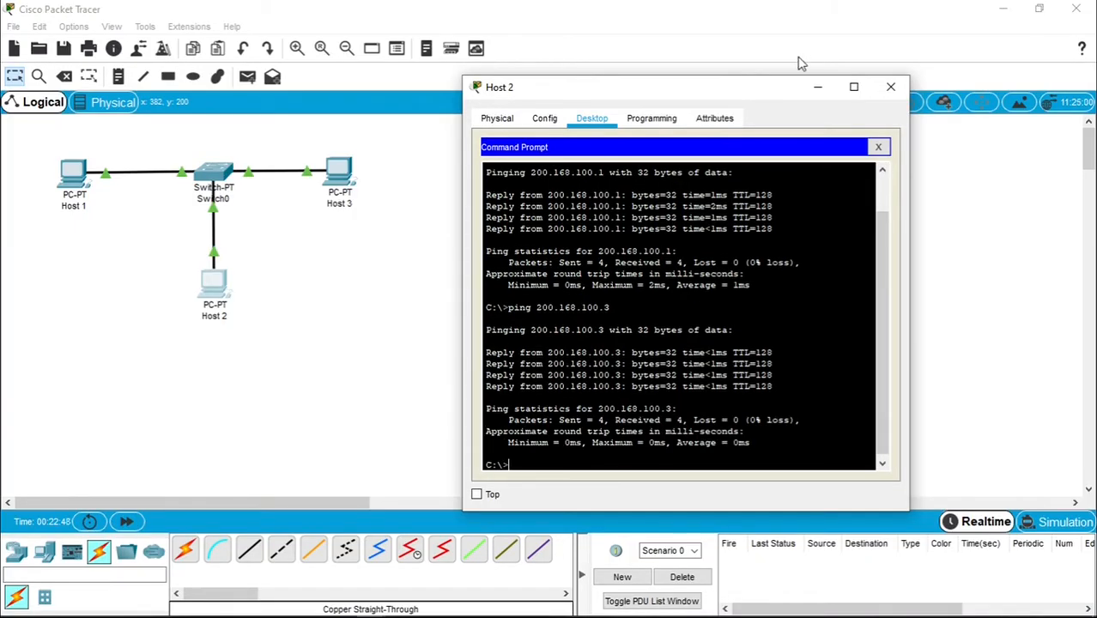
{"action": "left_click", "coordinate": [890, 86]}
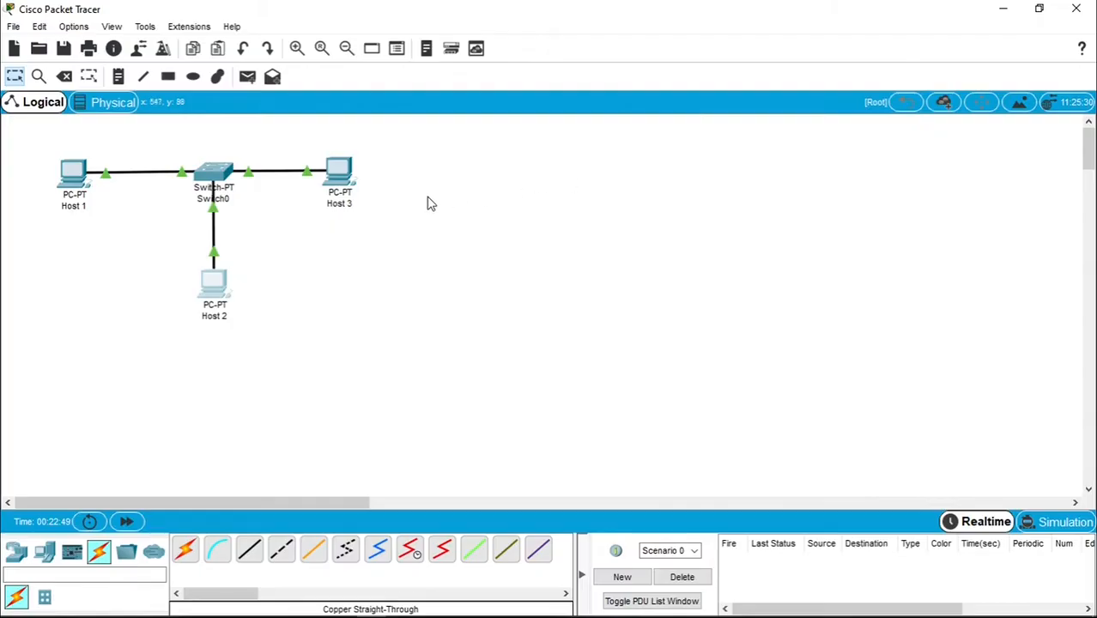
- Open Host 3's Command Prompt and ping 200.168.100.1
{"action": "left_click", "coordinate": [338, 179]}
{"action": "left_click_drag", "start_coordinate": [618, 109], "coordinate": [774, 106]}
{"action": "left_click", "coordinate": [845, 206]}
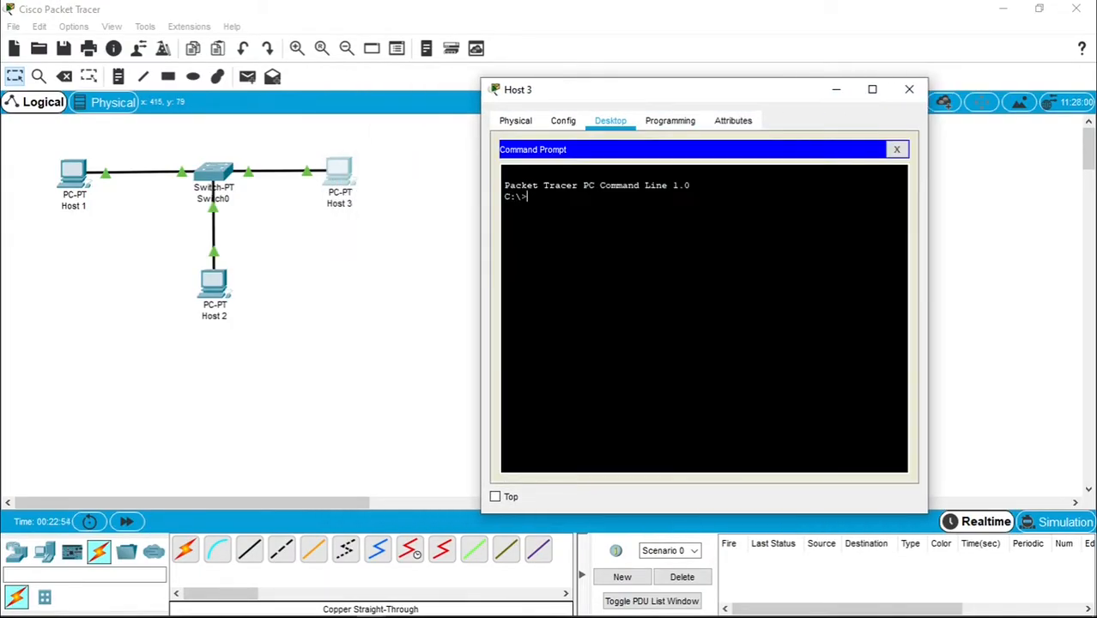
{"action": "type", "text": "ping 200.168.100.1"}
{"action": "key", "text": "Return"}
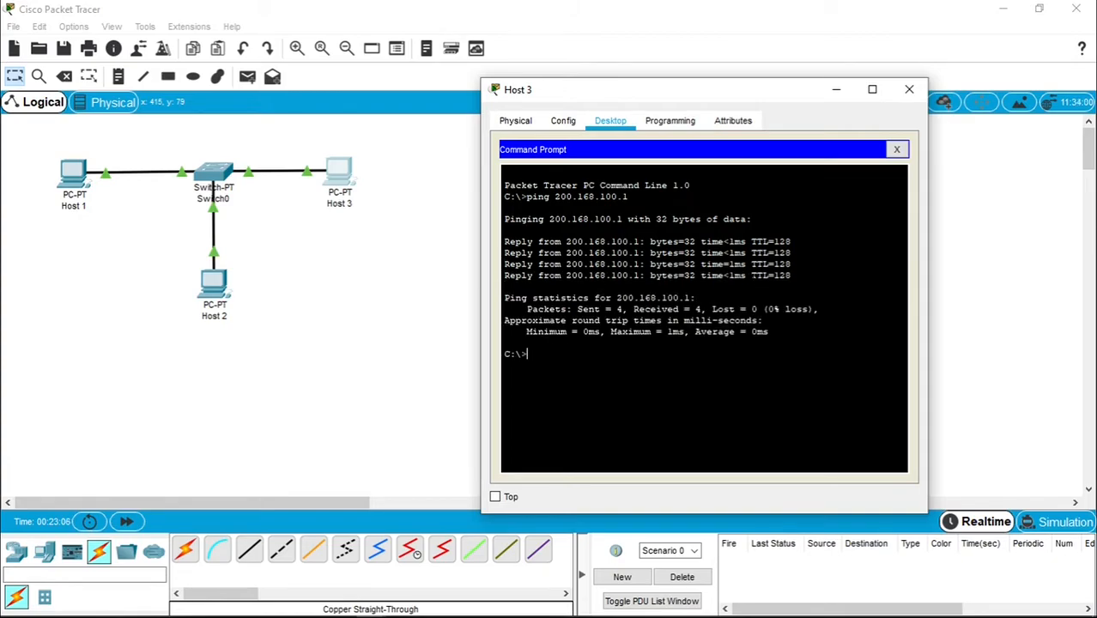
- Ping 200.168.100.2 from Host 3, then close its window
{"action": "key", "text": "Up"}
{"action": "key", "text": "BackSpace"}
{"action": "type", "text": "200.168.100."}
{"action": "key", "text": "Return"}
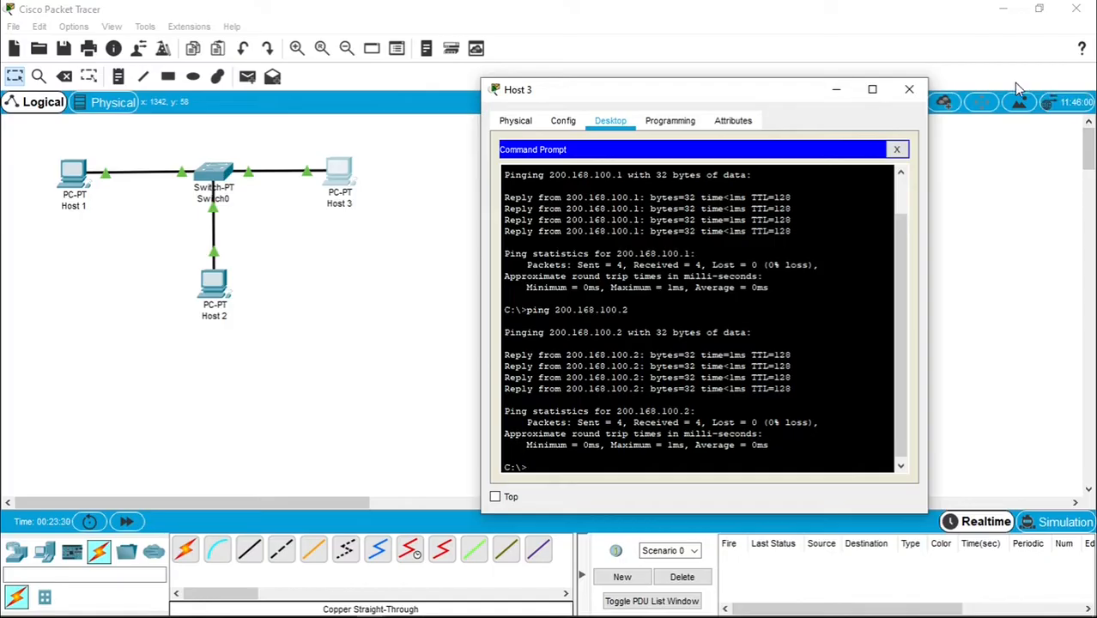
{"action": "left_click", "coordinate": [910, 90]}
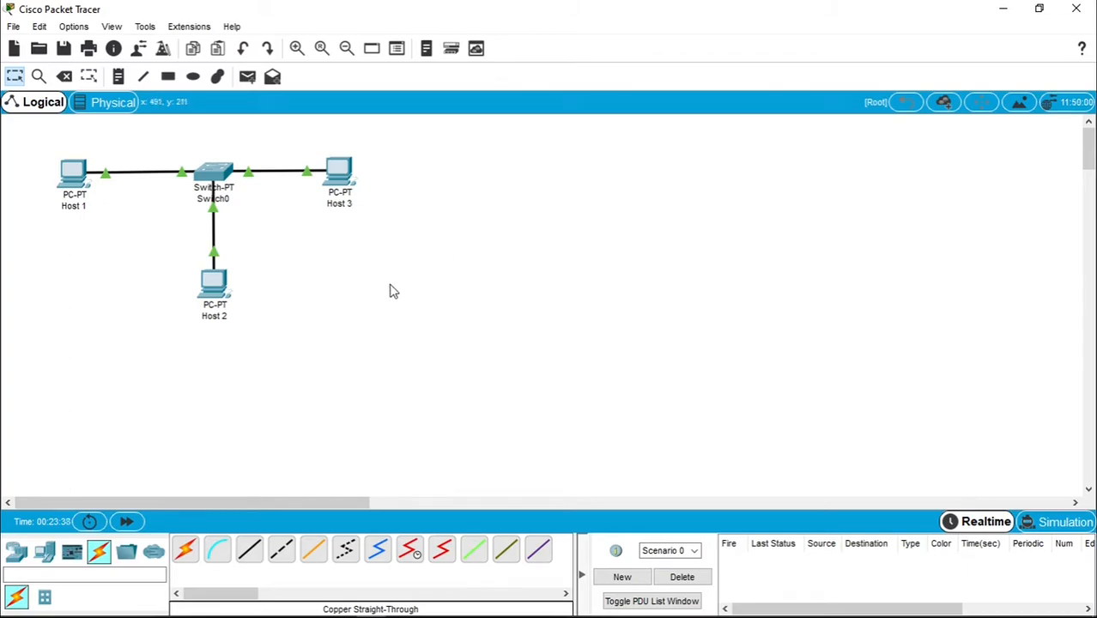
- Place a generic PC, PC3, on the right side of the workspace
{"action": "left_click", "coordinate": [46, 548]}
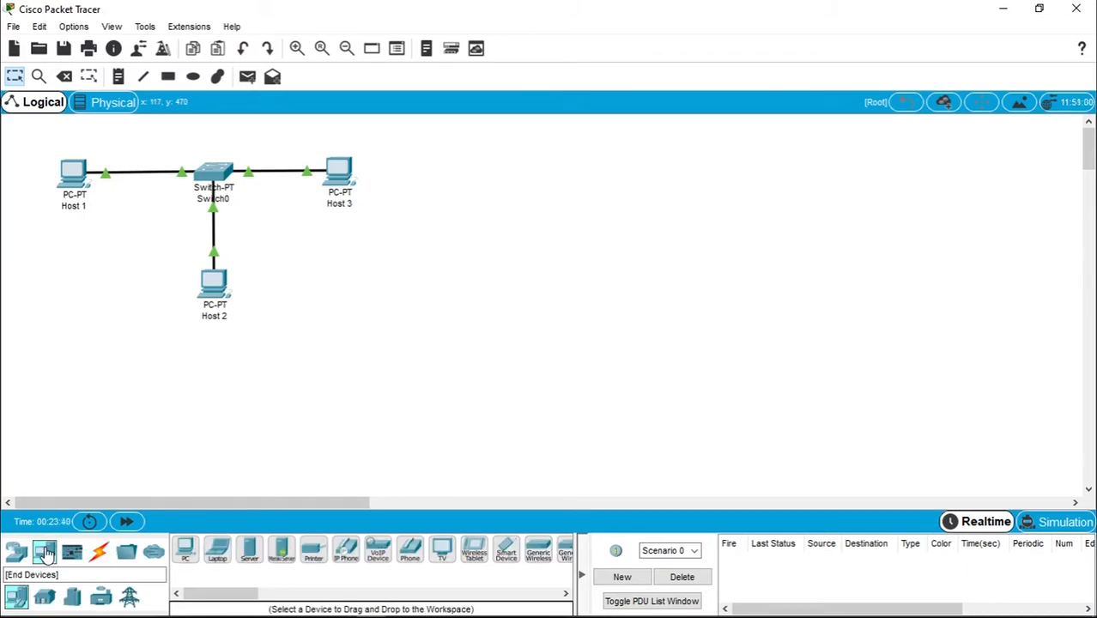
{"action": "left_click", "coordinate": [183, 554]}
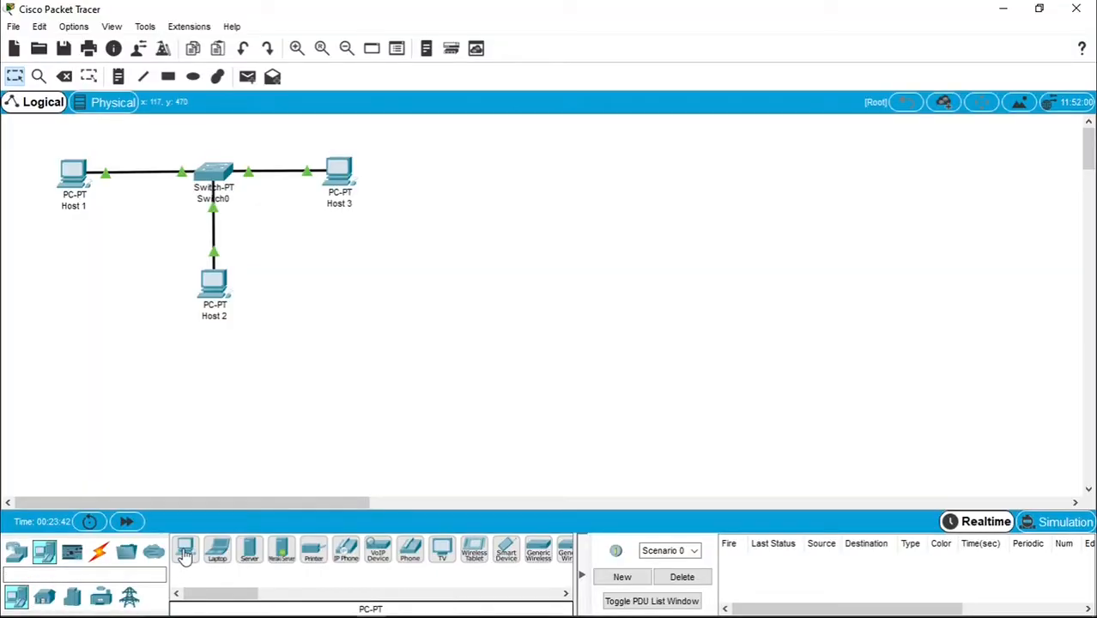
{"action": "left_click", "coordinate": [587, 194]}
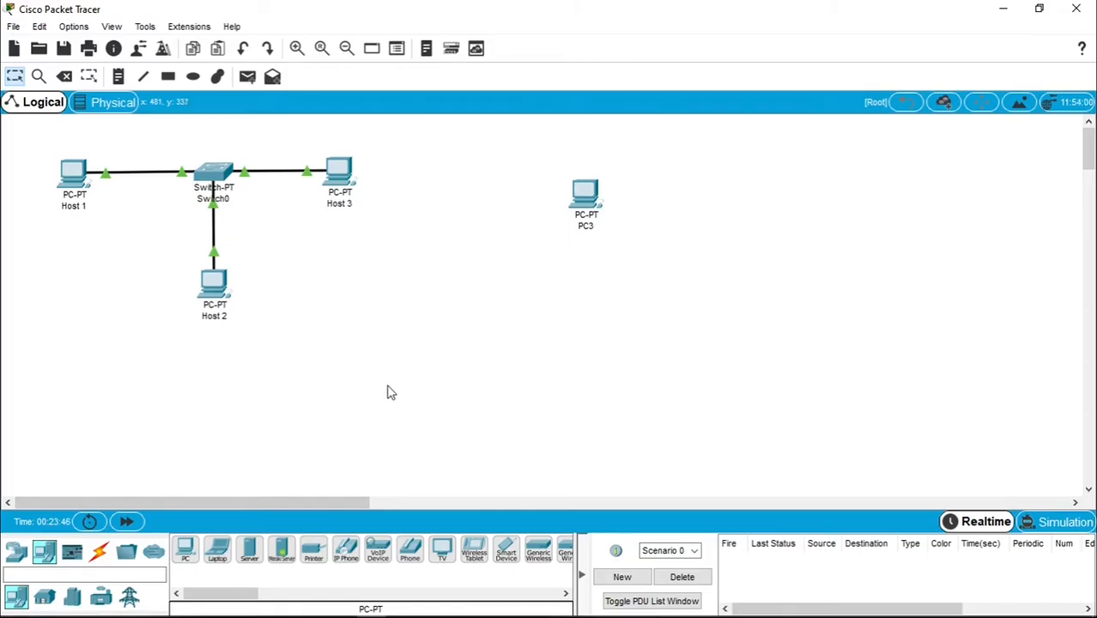
- Add two laptops, Laptop0 and Laptop1, near PC3
{"action": "left_click", "coordinate": [218, 558]}
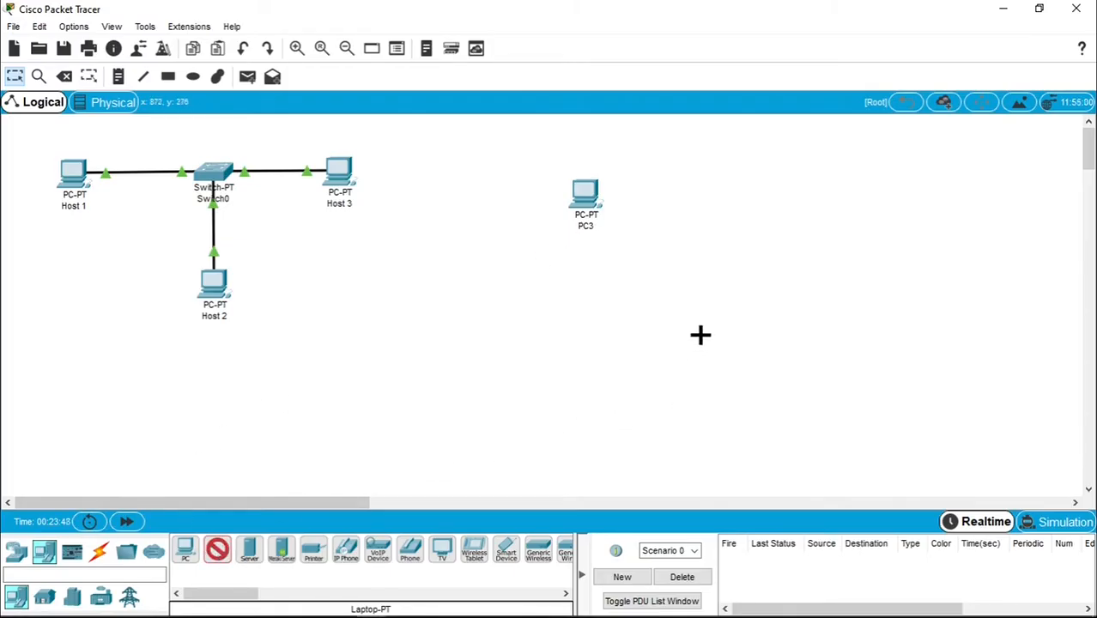
{"action": "left_click", "coordinate": [701, 309]}
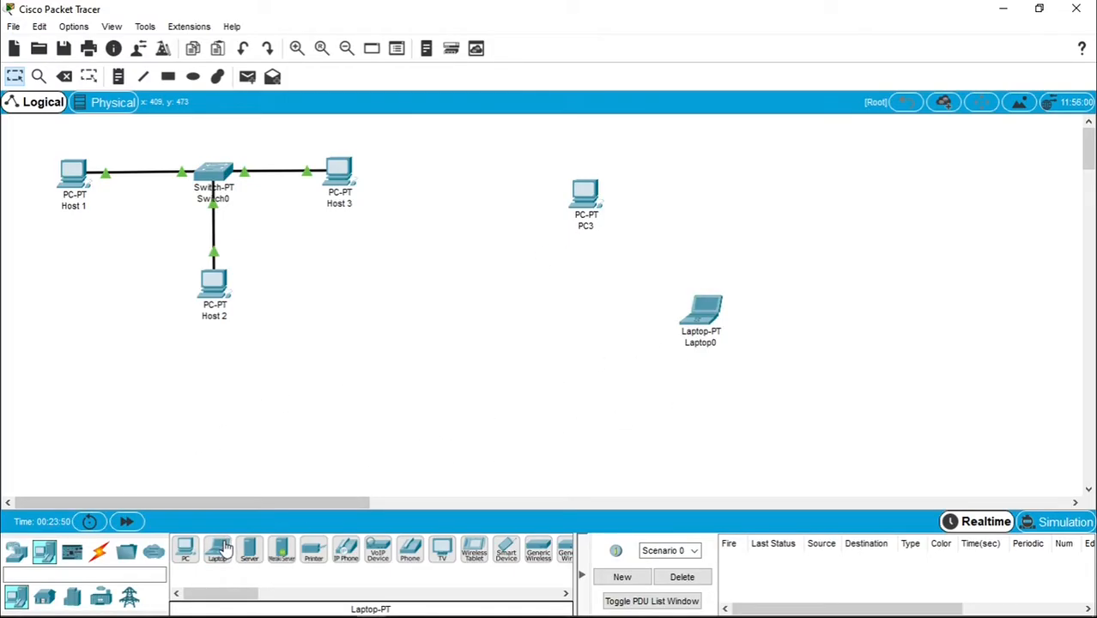
{"action": "left_click", "coordinate": [219, 554]}
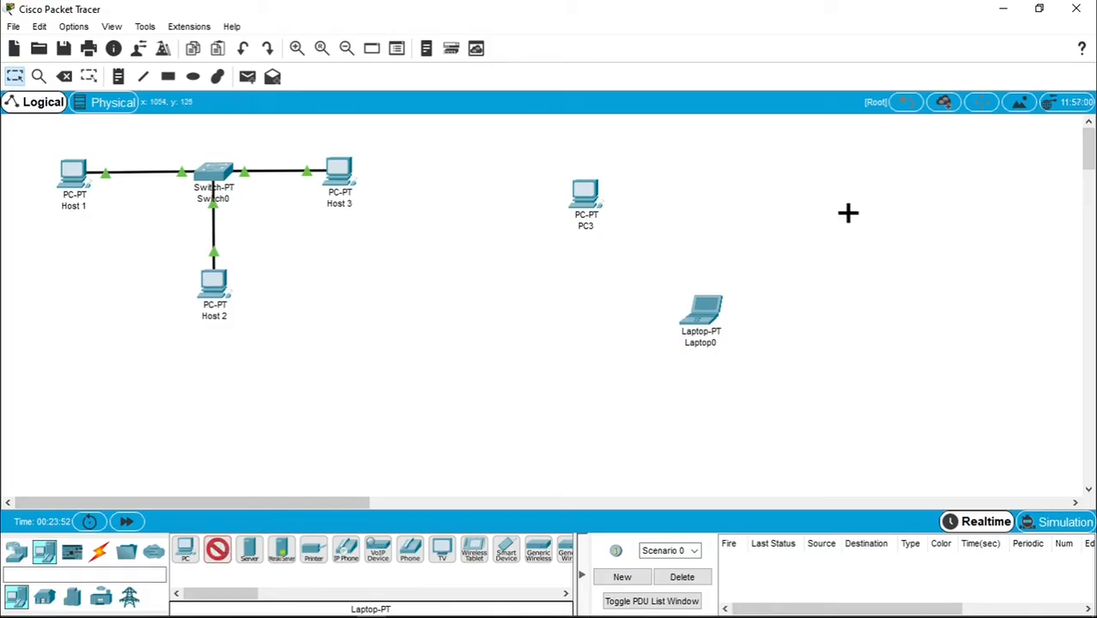
{"action": "left_click", "coordinate": [856, 200]}
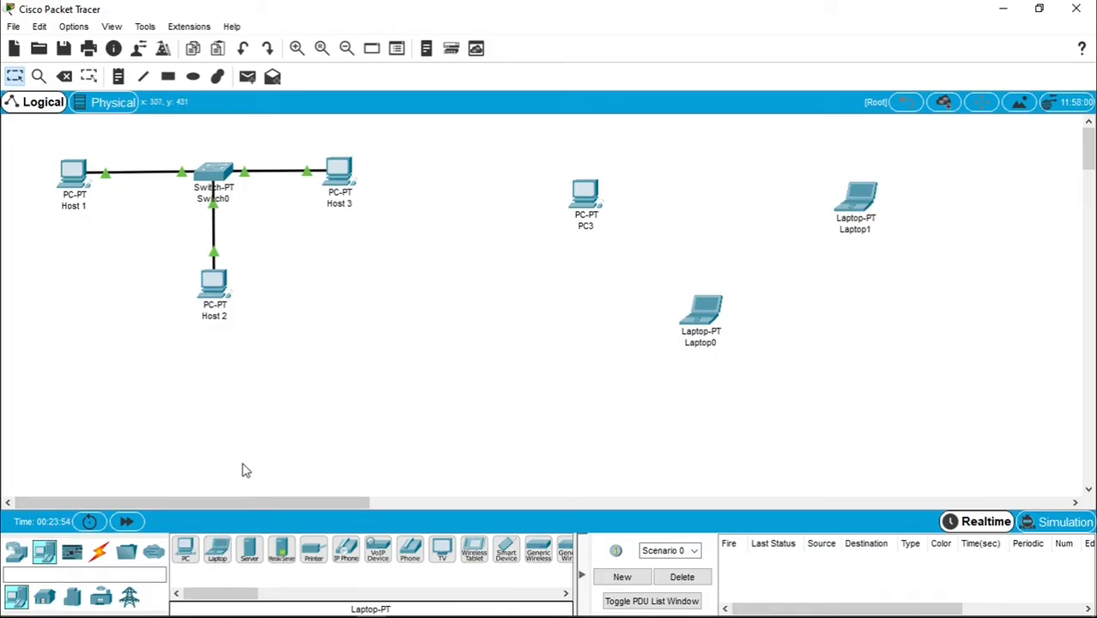
{"action": "left_click", "coordinate": [14, 558]}
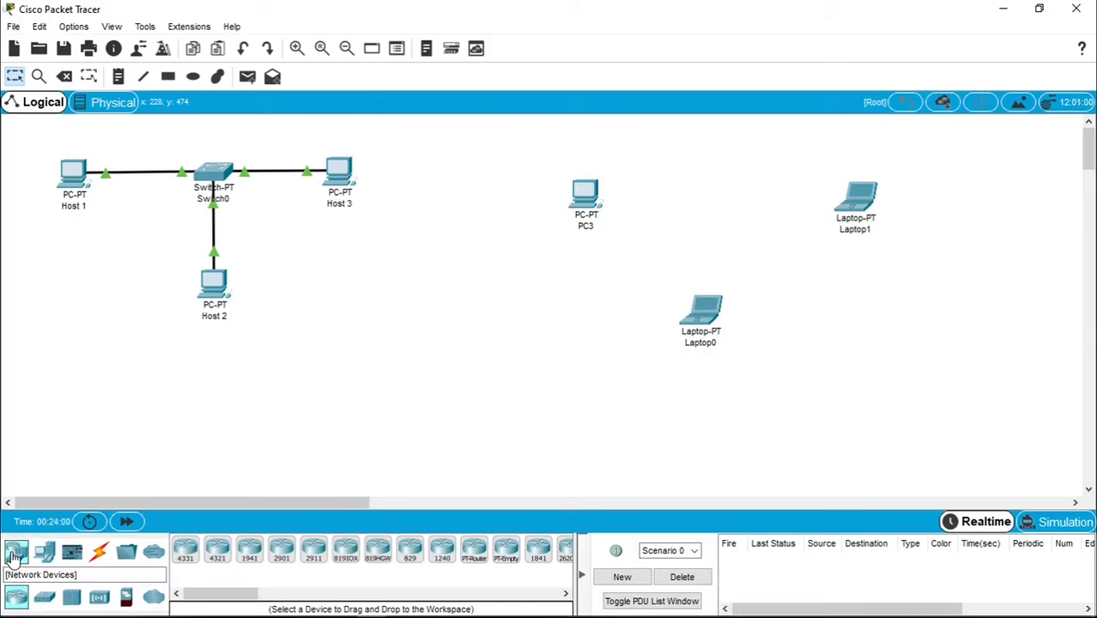
- Place an AccessPoint-PT, Access Point0, between PC3 and Laptop1
{"action": "left_click", "coordinate": [99, 599]}
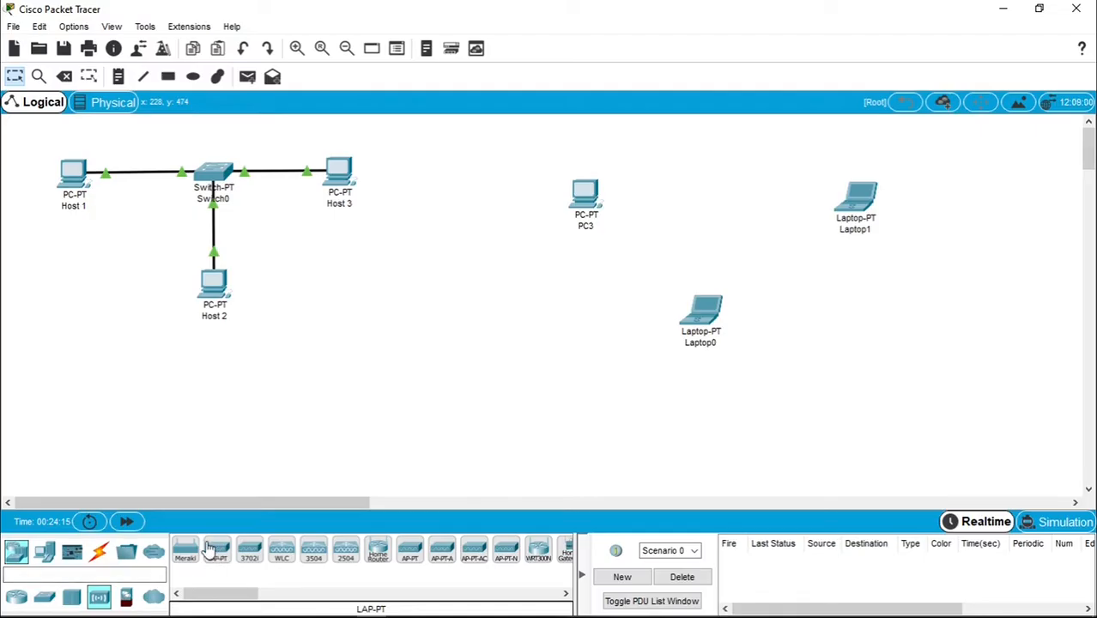
{"action": "mouse_move", "coordinate": [203, 595]}
{"action": "left_mouse_down"}
{"action": "mouse_move", "coordinate": [268, 597]}
{"action": "mouse_move", "coordinate": [185, 595]}
{"action": "left_mouse_up"}
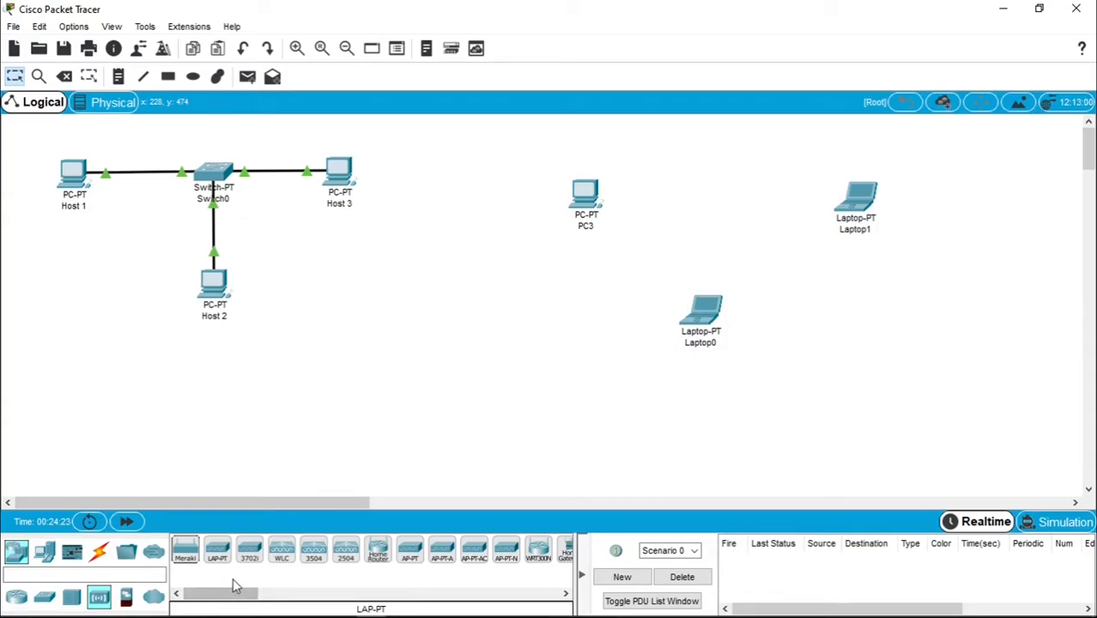
{"action": "left_click", "coordinate": [412, 552]}
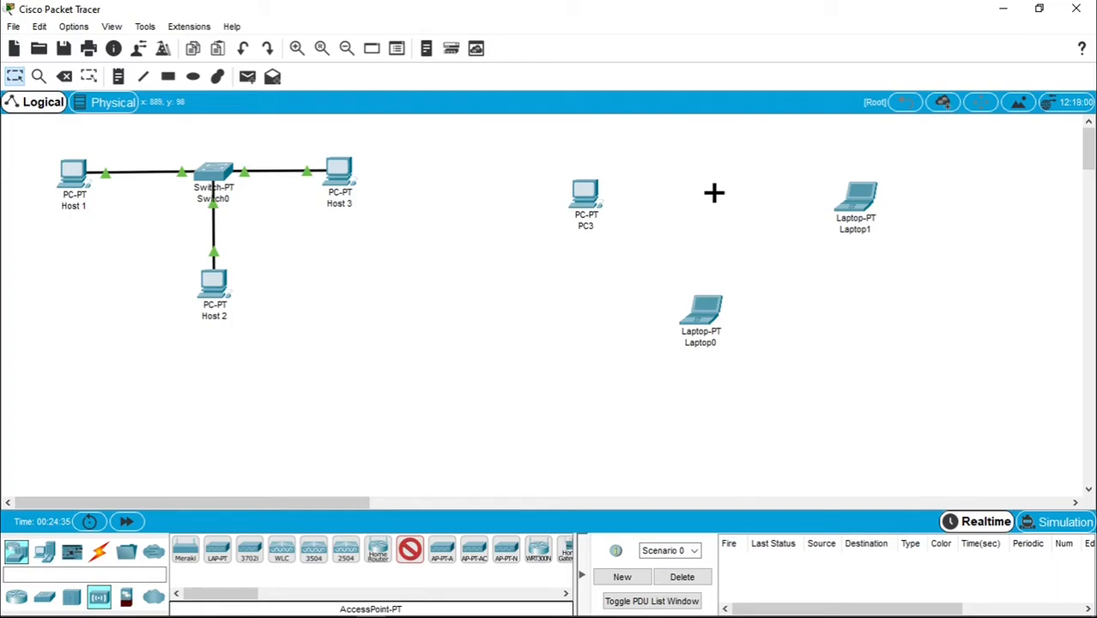
{"action": "left_click", "coordinate": [714, 193]}
- Briefly check Laptop1's window, then clear PC3's label for renaming
{"action": "left_click", "coordinate": [850, 206]}
{"action": "left_click", "coordinate": [752, 96]}
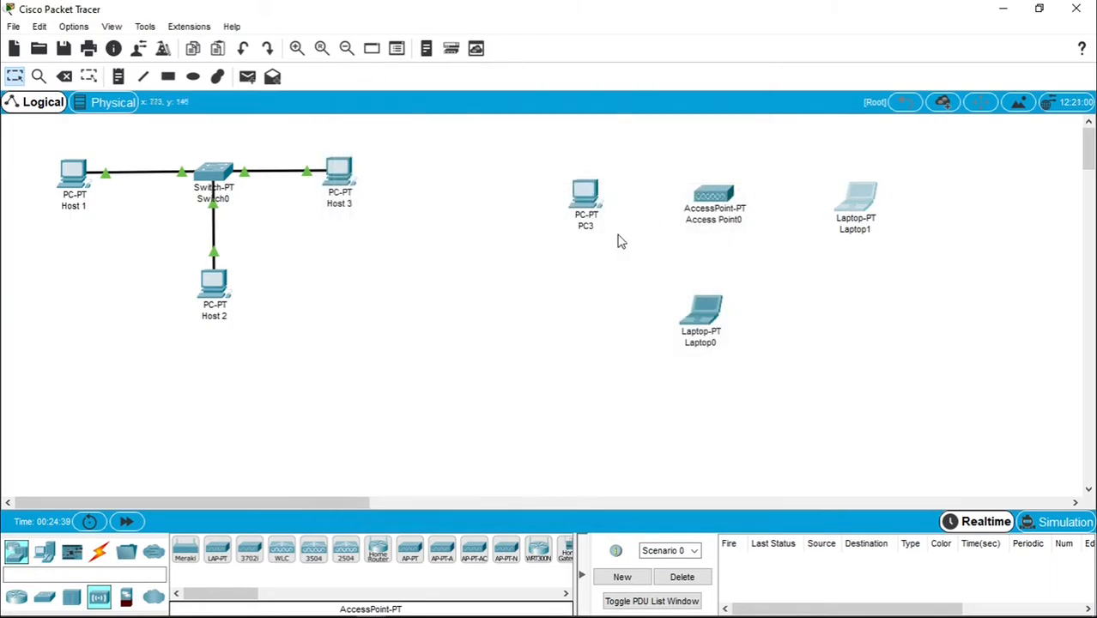
{"action": "left_click", "coordinate": [588, 225]}
{"action": "key", "text": "BackSpace"}
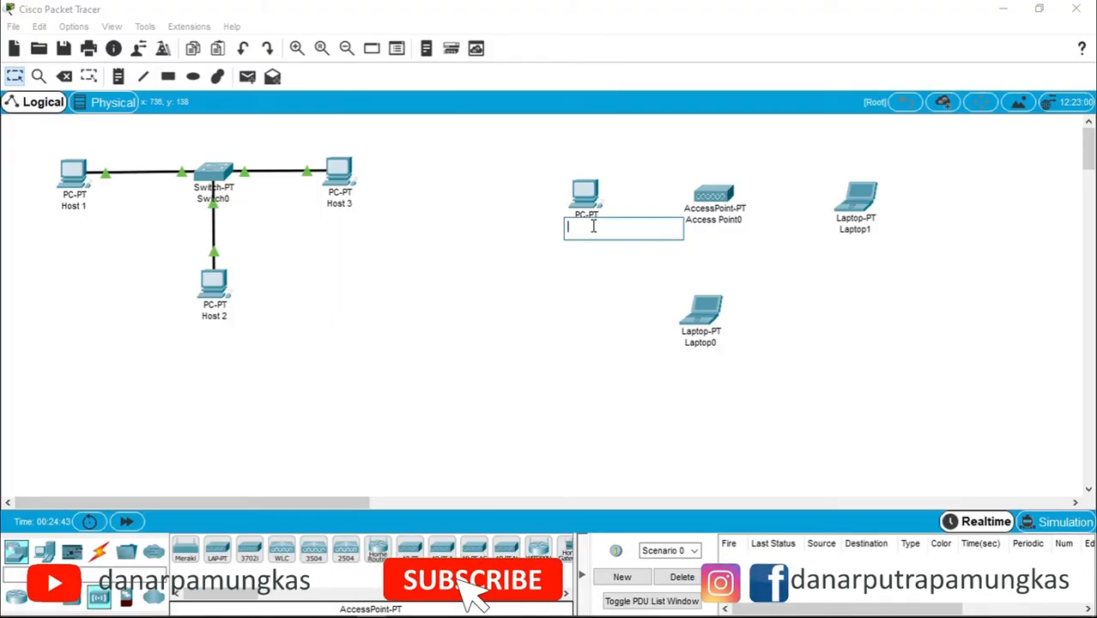
- Rename PC3 to Host 4 and Laptop0 to Host 5
{"action": "type", "text": "Hos"}
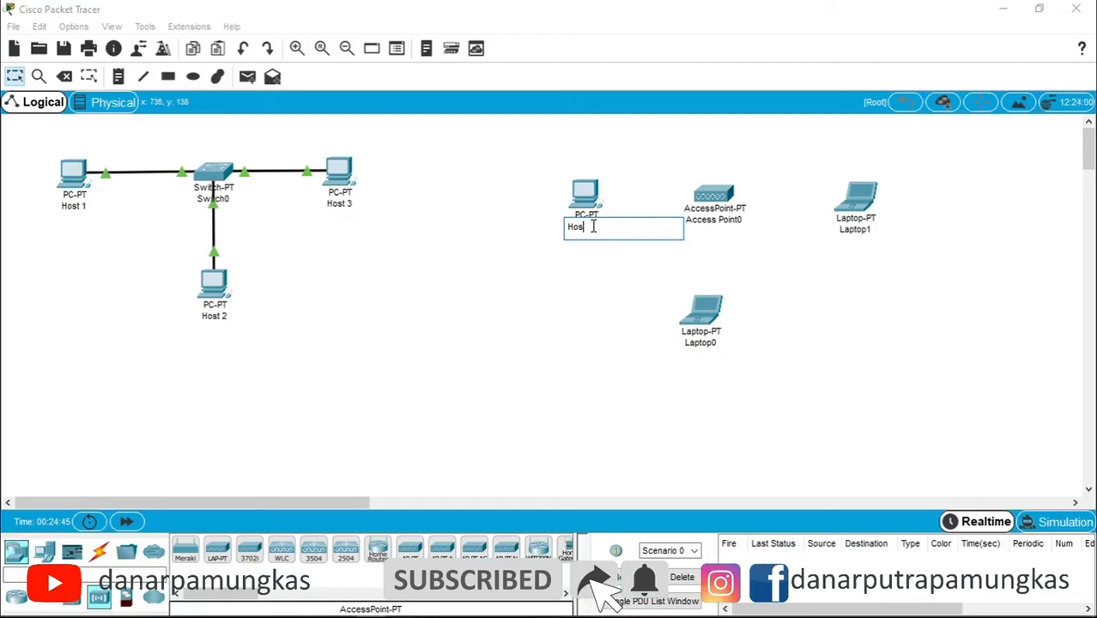
{"action": "type", "text": "t 4"}
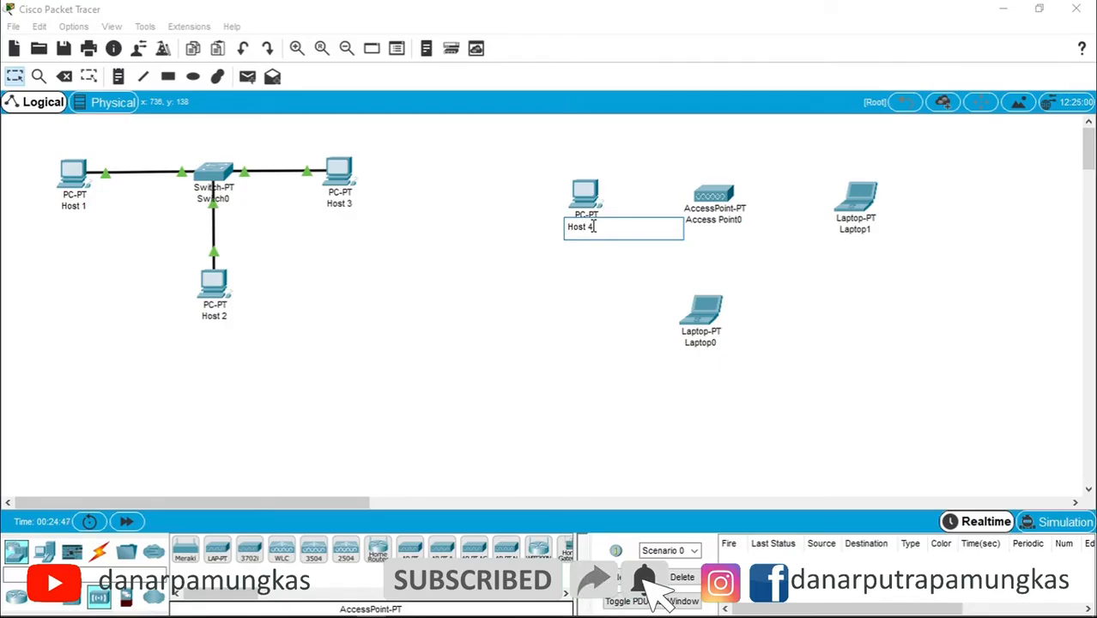
{"action": "left_click", "coordinate": [709, 343]}
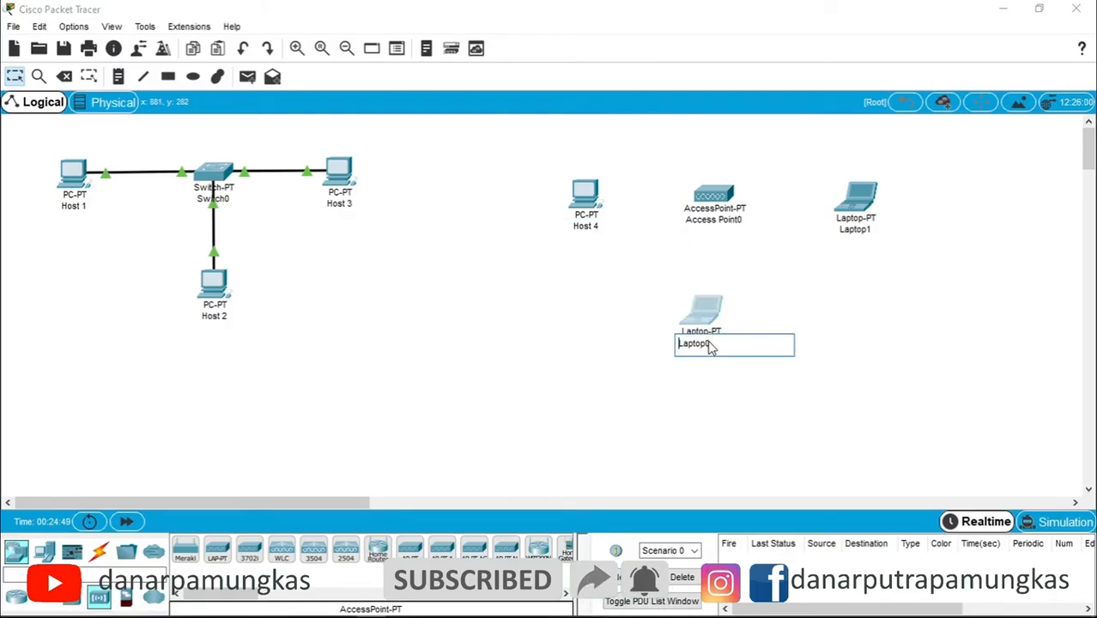
{"action": "left_click", "coordinate": [709, 342]}
{"action": "key", "text": "BackSpace"}
{"action": "key", "text": "BackSpace"}
{"action": "key", "text": "BackSpace"}
{"action": "key", "text": "BackSpace"}
{"action": "key", "text": "BackSpace"}
{"action": "key", "text": "BackSpace"}
{"action": "key", "text": "BackSpace"}
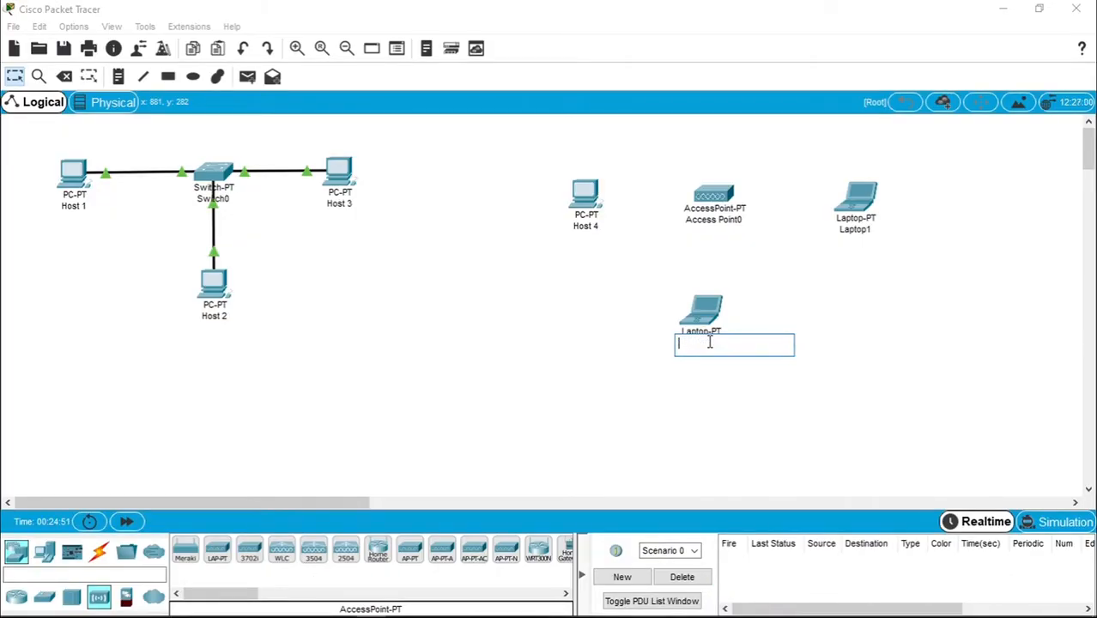
{"action": "type", "text": "Host"}
{"action": "type", "text": "5"}
{"action": "left_click", "coordinate": [852, 230]}
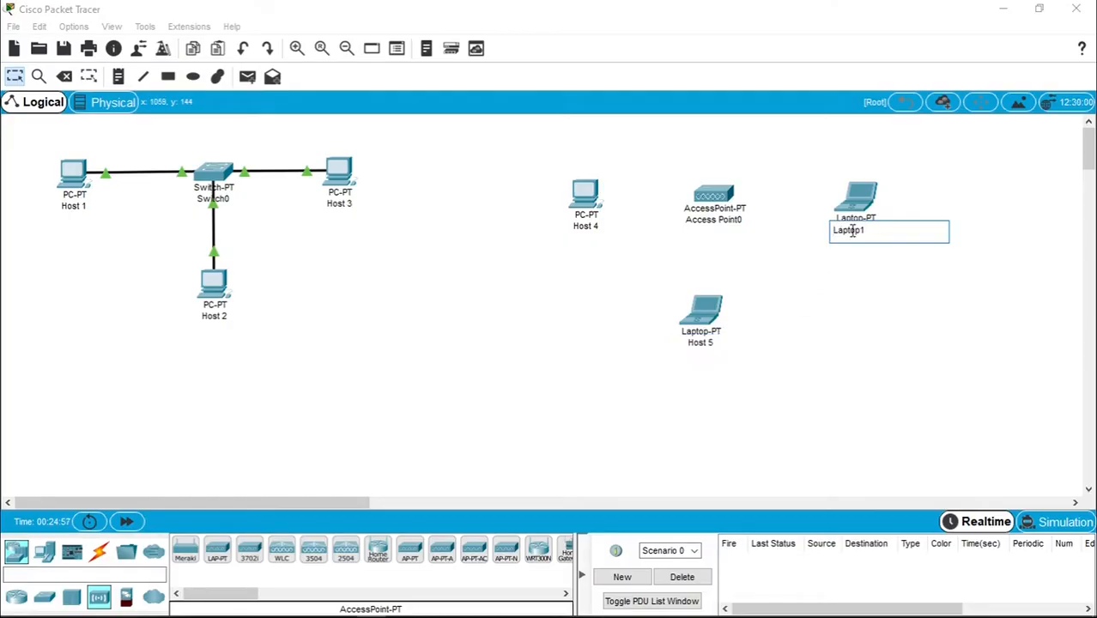
- Rename Laptop1 to Host 6
{"action": "key", "text": "BackSpace"}
{"action": "key", "text": "BackSpace"}
{"action": "key", "text": "BackSpace"}
{"action": "key", "text": "BackSpace"}
{"action": "key", "text": "BackSpace"}
{"action": "key", "text": "BackSpace"}
{"action": "key", "text": "BackSpace"}
{"action": "type", "text": "host"}
{"action": "key", "text": "BackSpace"}
{"action": "key", "text": "BackSpace"}
{"action": "key", "text": "BackSpace"}
{"action": "key", "text": "BackSpace"}
{"action": "type", "text": "Host 6"}
{"action": "left_click", "coordinate": [851, 298]}
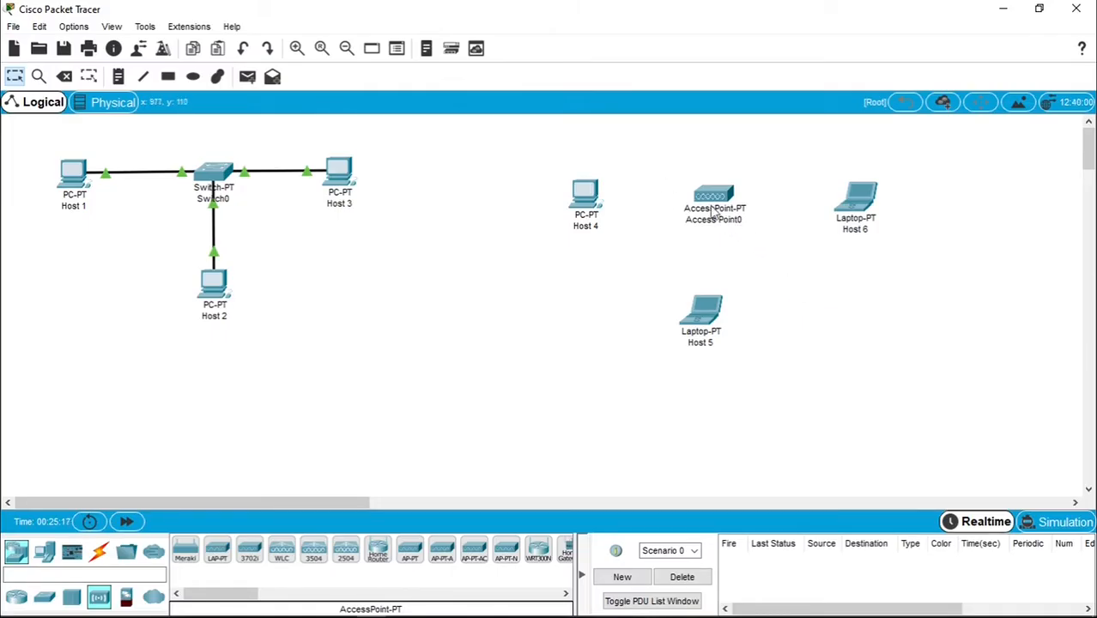
- Open Host 4's device window showing its Physical view
{"action": "mouse_move", "coordinate": [736, 213]}
{"action": "left_click", "coordinate": [585, 195]}
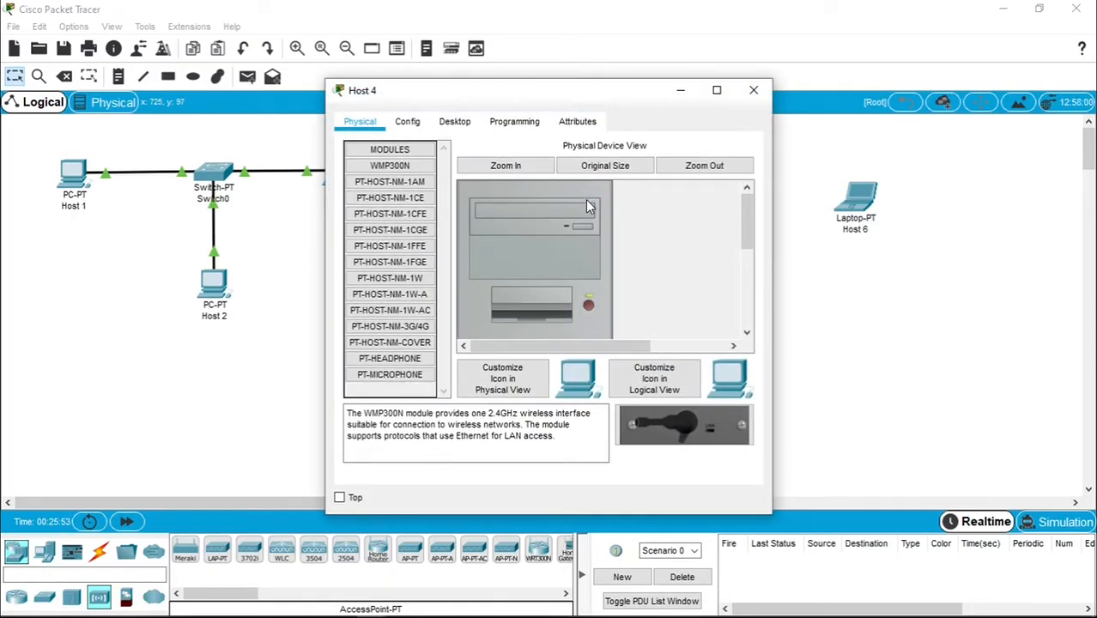
- Power off Host 4 and pull the PT-HOST-NM-1CFE card out of its slot
{"action": "left_click_drag", "start_coordinate": [746, 210], "coordinate": [743, 296]}
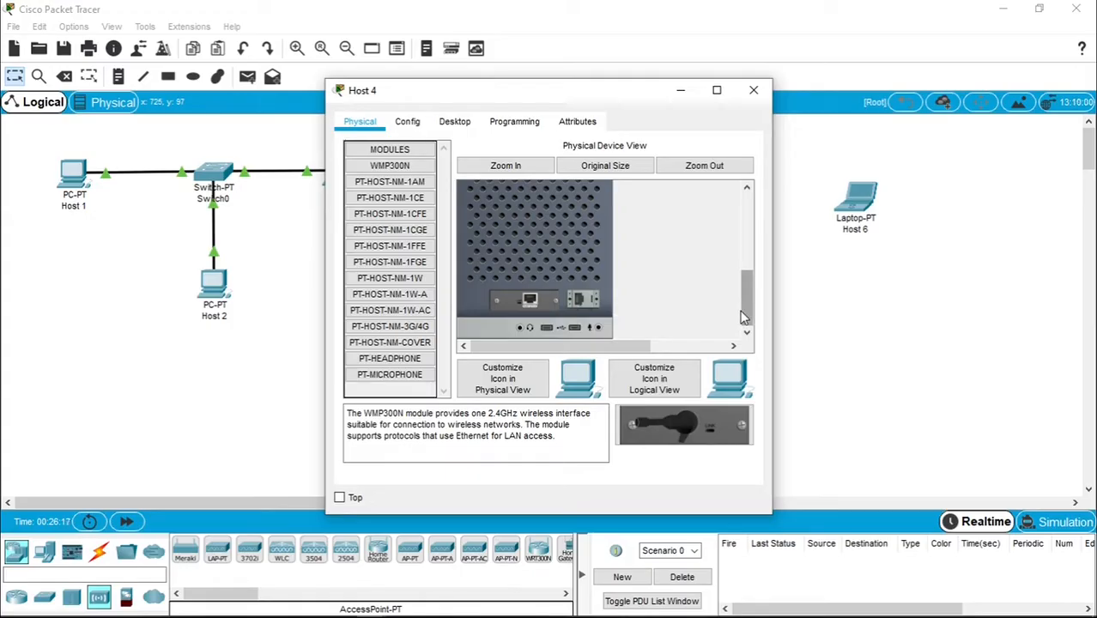
{"action": "left_click_drag", "start_coordinate": [745, 314], "coordinate": [738, 220]}
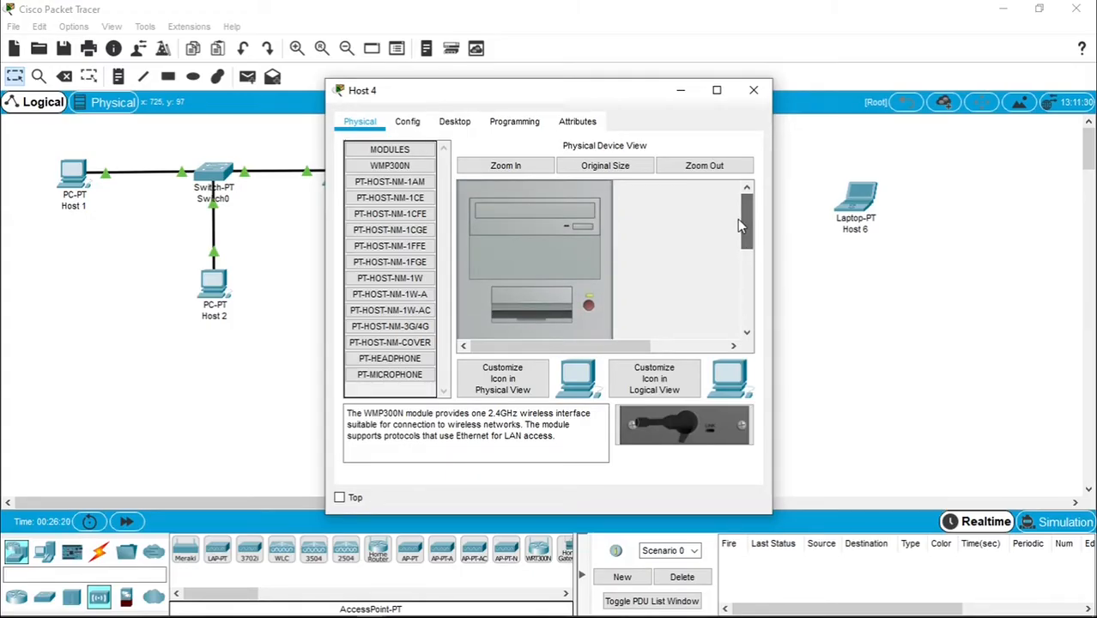
{"action": "left_click", "coordinate": [588, 306]}
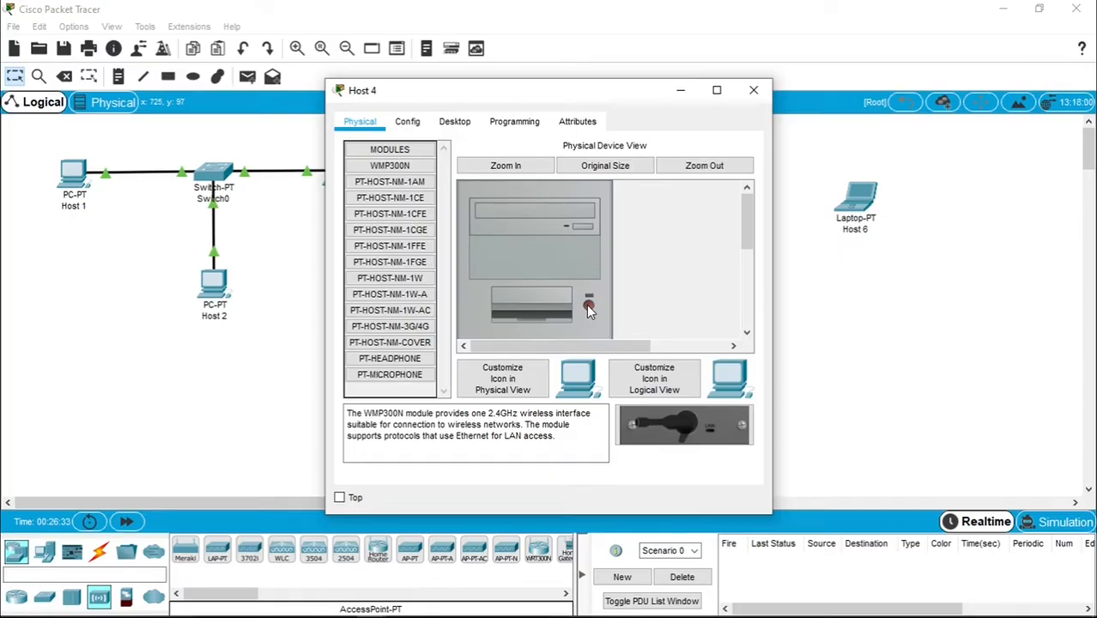
{"action": "left_click_drag", "start_coordinate": [745, 241], "coordinate": [746, 319]}
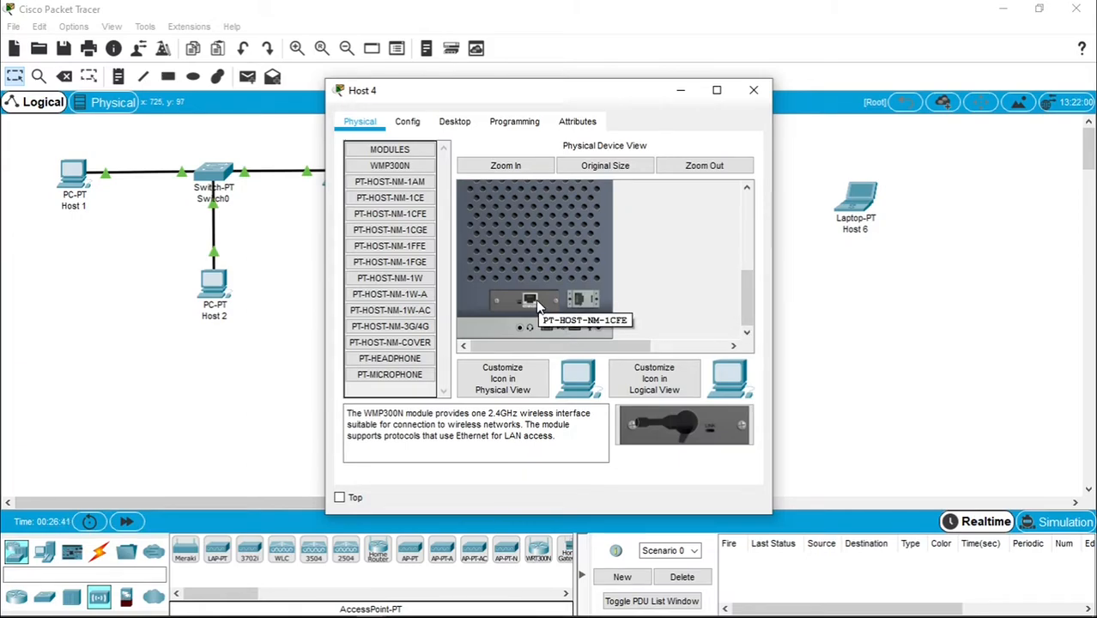
{"action": "left_click_drag", "start_coordinate": [533, 297], "coordinate": [389, 391]}
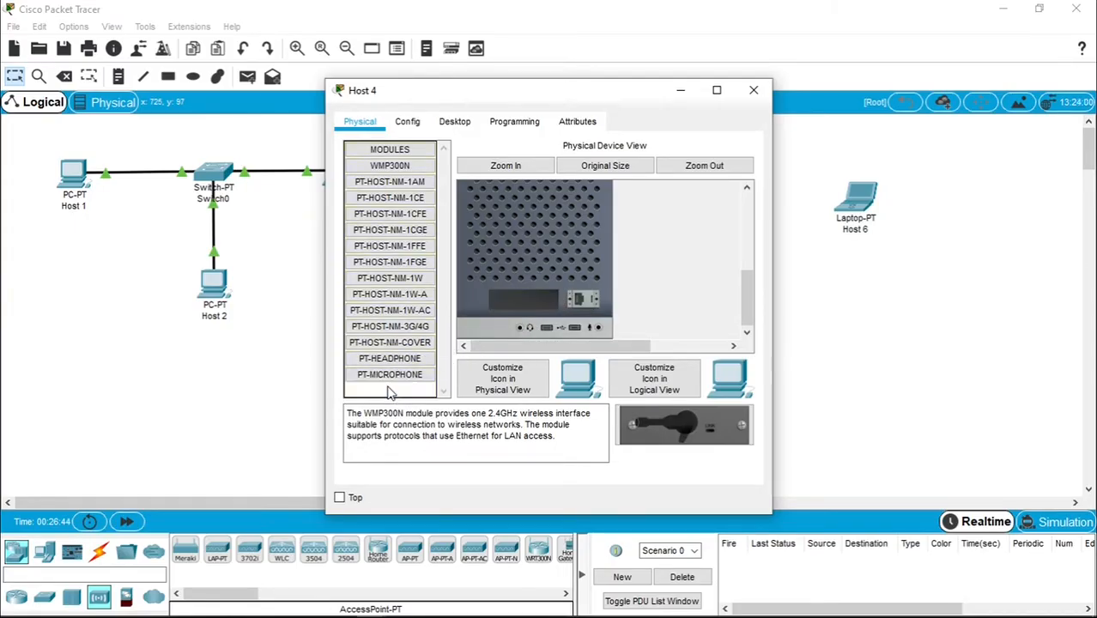
- Choose the Linksys WMP300N from the module list and fit it into Host 4's empty expansion slot
{"action": "left_click", "coordinate": [405, 151]}
{"action": "left_click", "coordinate": [405, 152]}
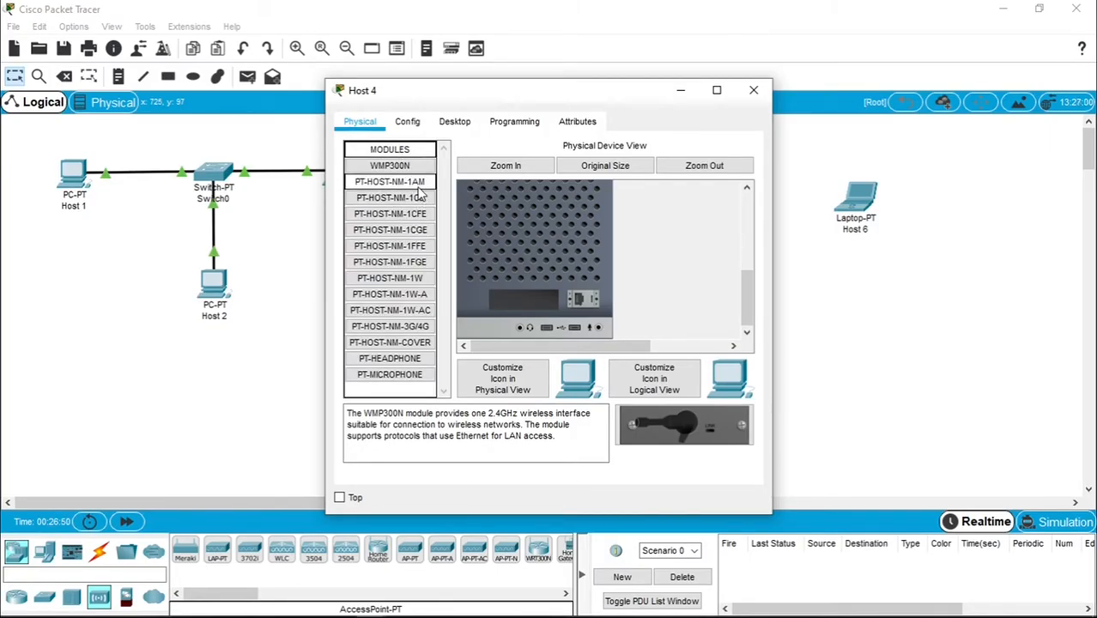
{"action": "left_click", "coordinate": [410, 184]}
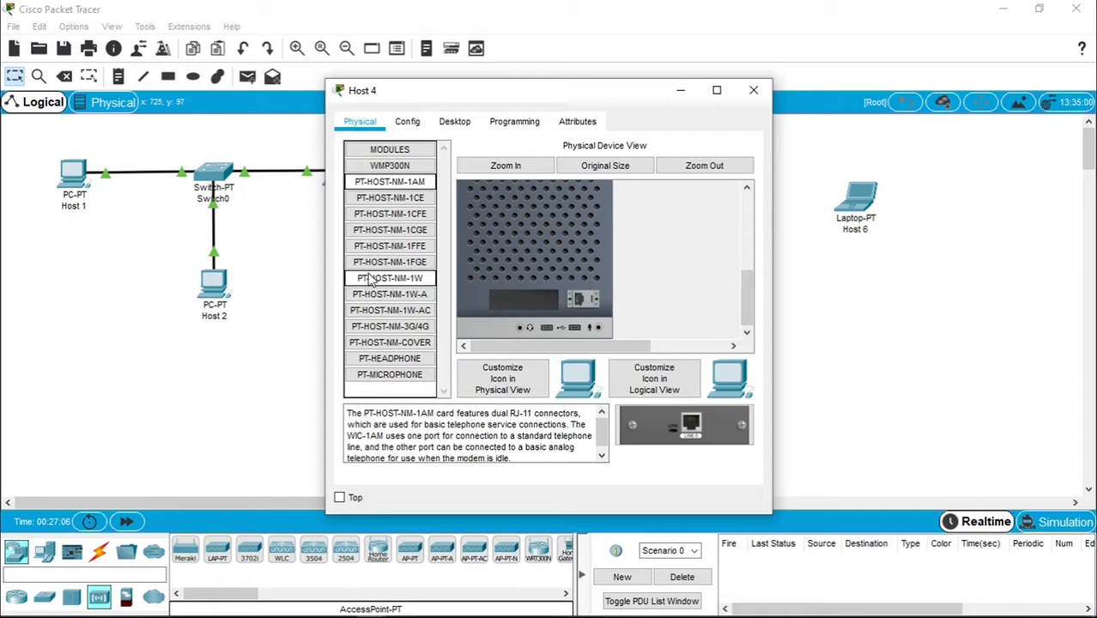
{"action": "left_click", "coordinate": [398, 168]}
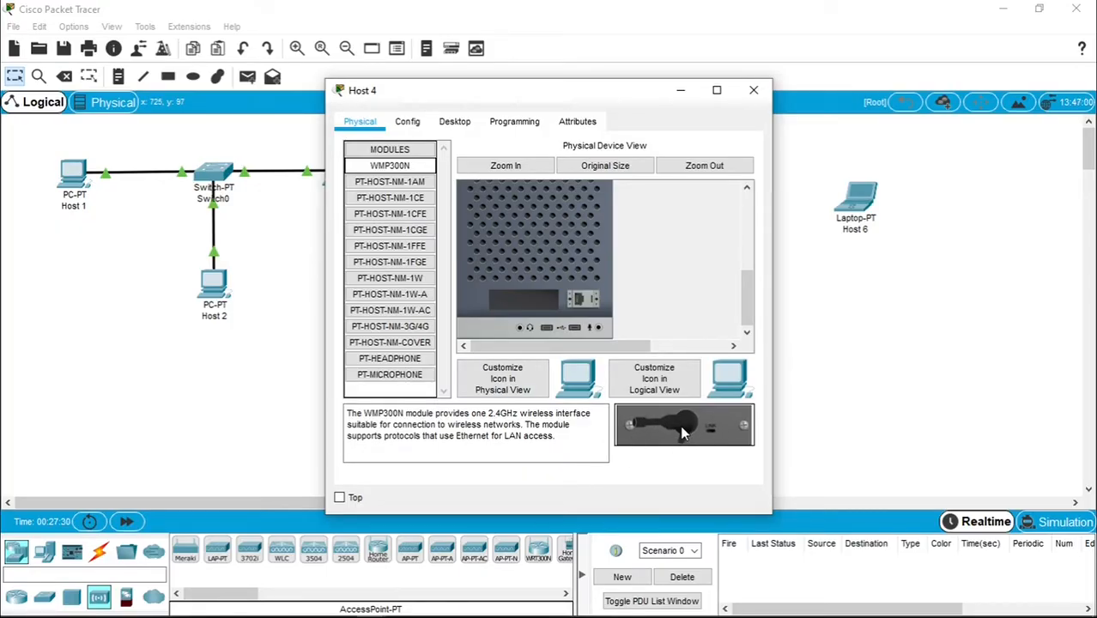
{"action": "left_click_drag", "start_coordinate": [683, 433], "coordinate": [522, 301]}
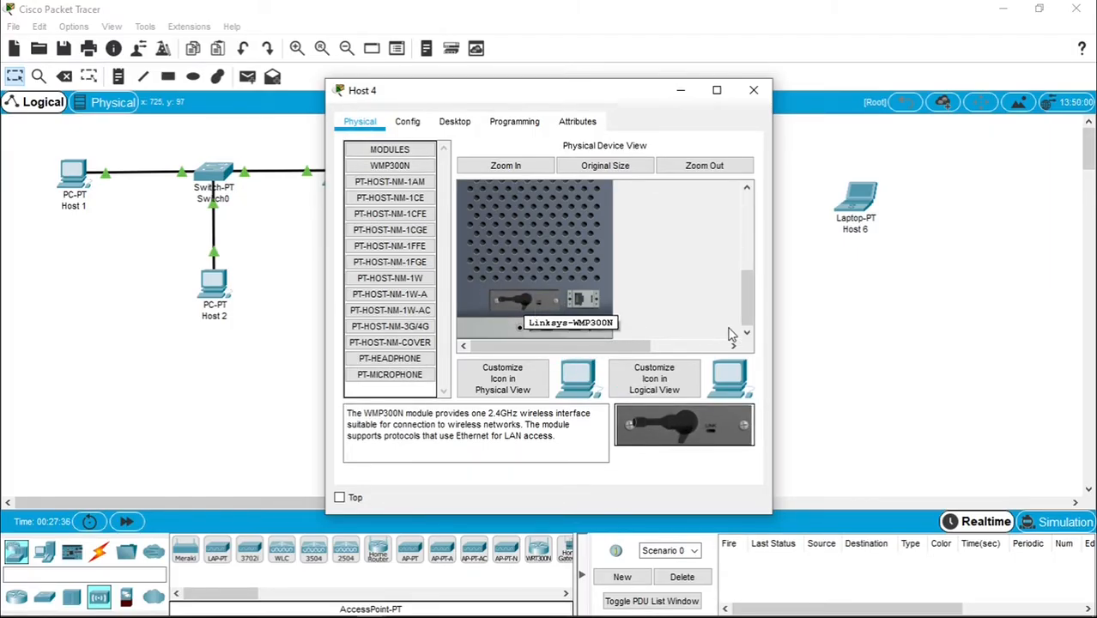
{"action": "left_click_drag", "start_coordinate": [746, 315], "coordinate": [741, 255]}
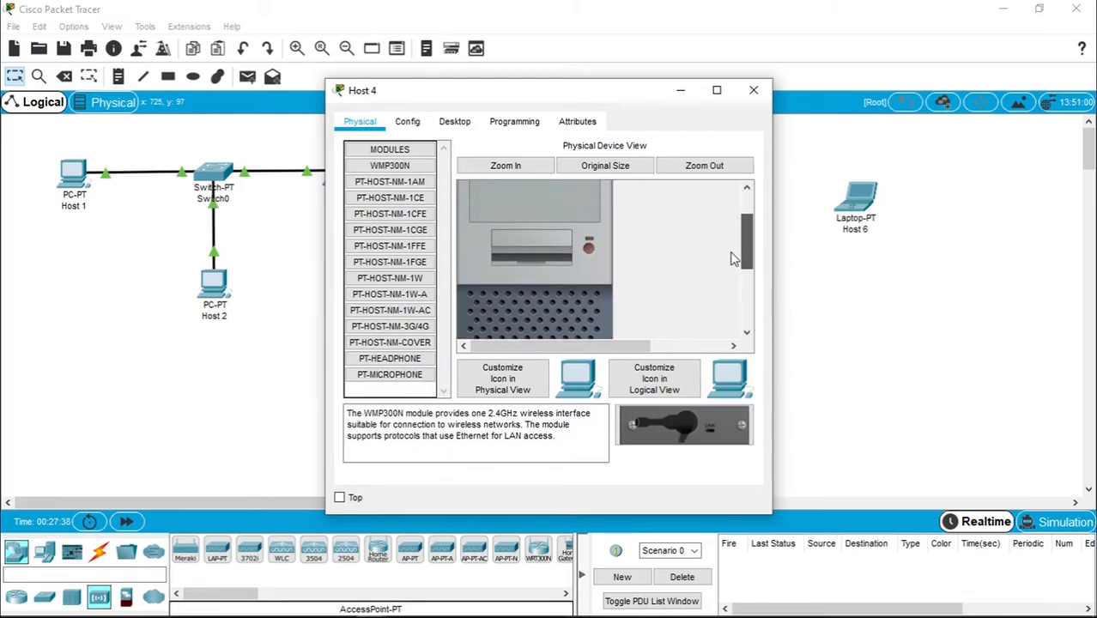
- Power Host 4 back on and show its IP Configuration, with Wireless0 at 169.254.38.36
{"action": "left_click", "coordinate": [587, 255]}
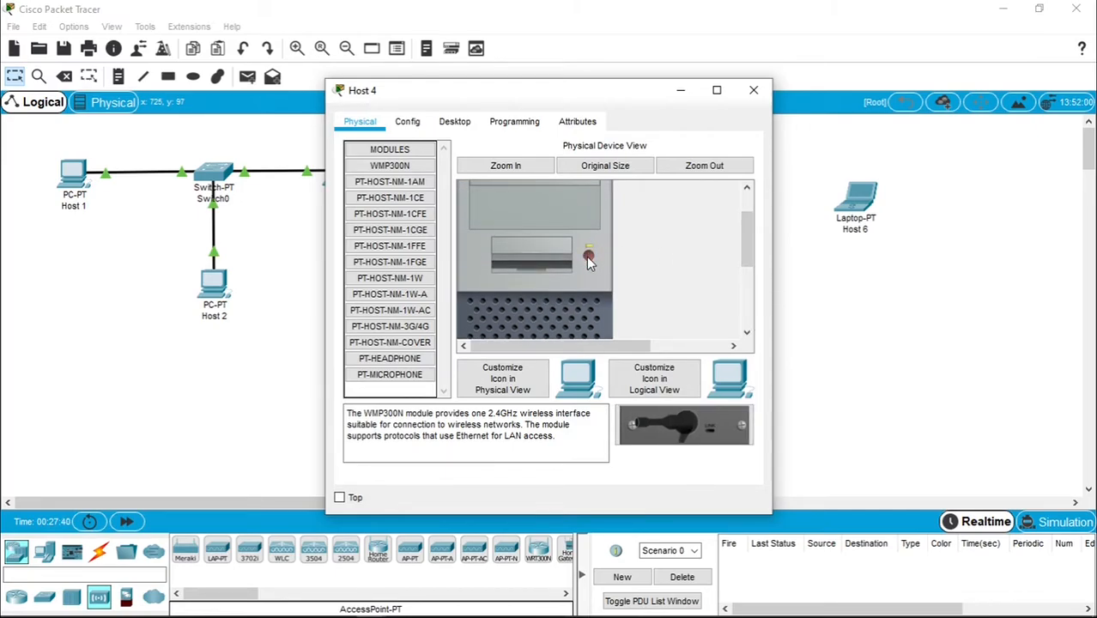
{"action": "left_click_drag", "start_coordinate": [581, 92], "coordinate": [319, 82]}
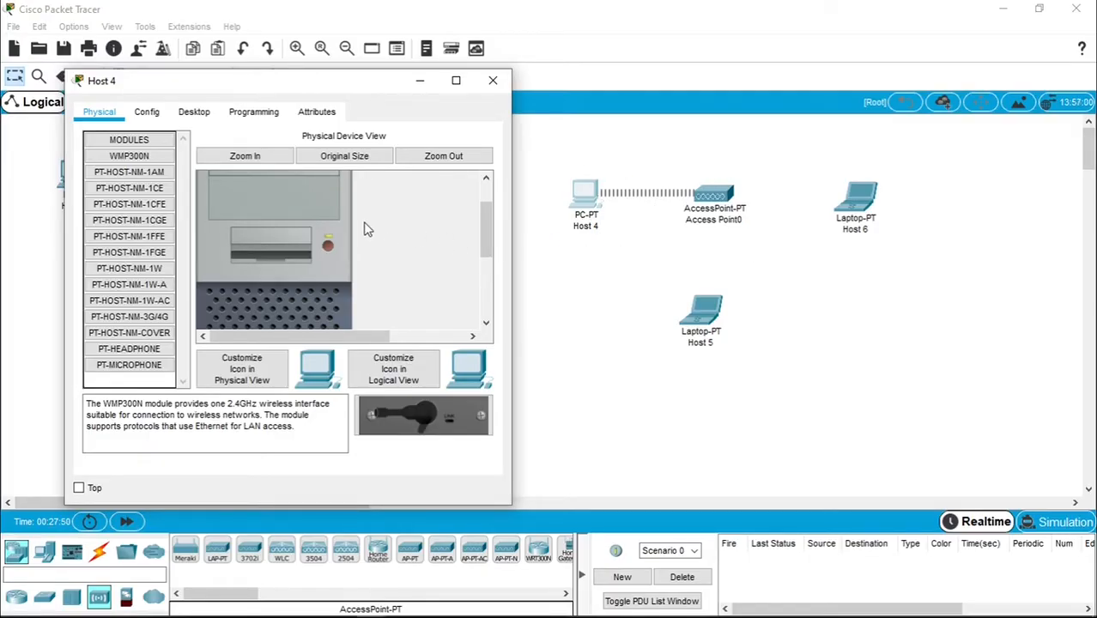
{"action": "left_click", "coordinate": [197, 116]}
{"action": "left_click", "coordinate": [153, 164]}
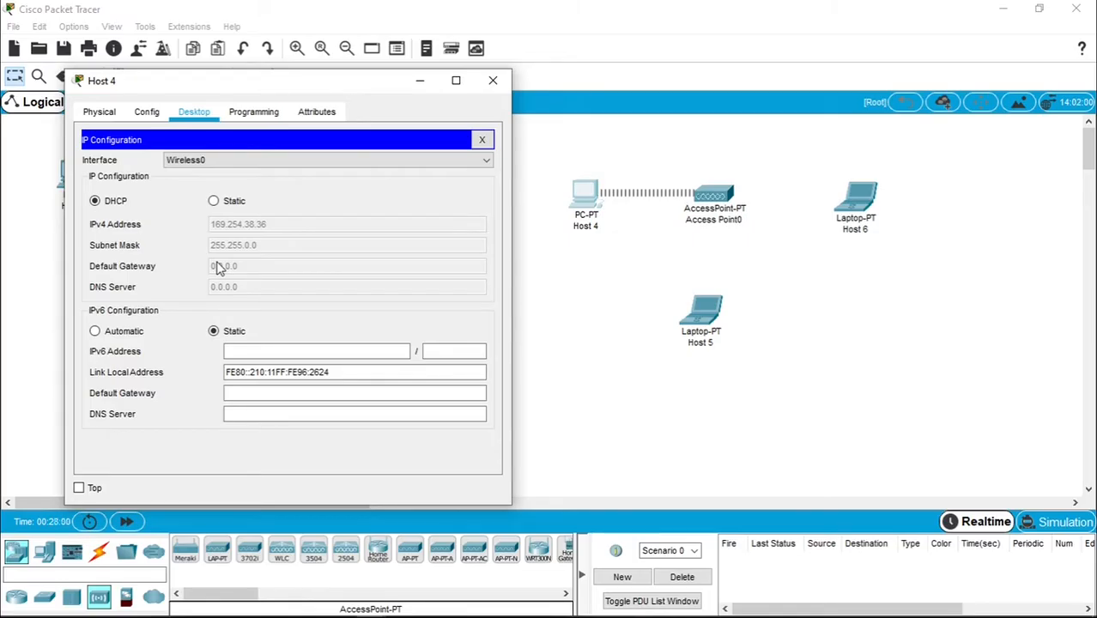
- Set Host 4 to static IPv4 200.168.100.4 with mask 255.255.255.0 and close its window
{"action": "left_click", "coordinate": [215, 202]}
{"action": "left_click", "coordinate": [226, 221]}
{"action": "type", "text": "200"}
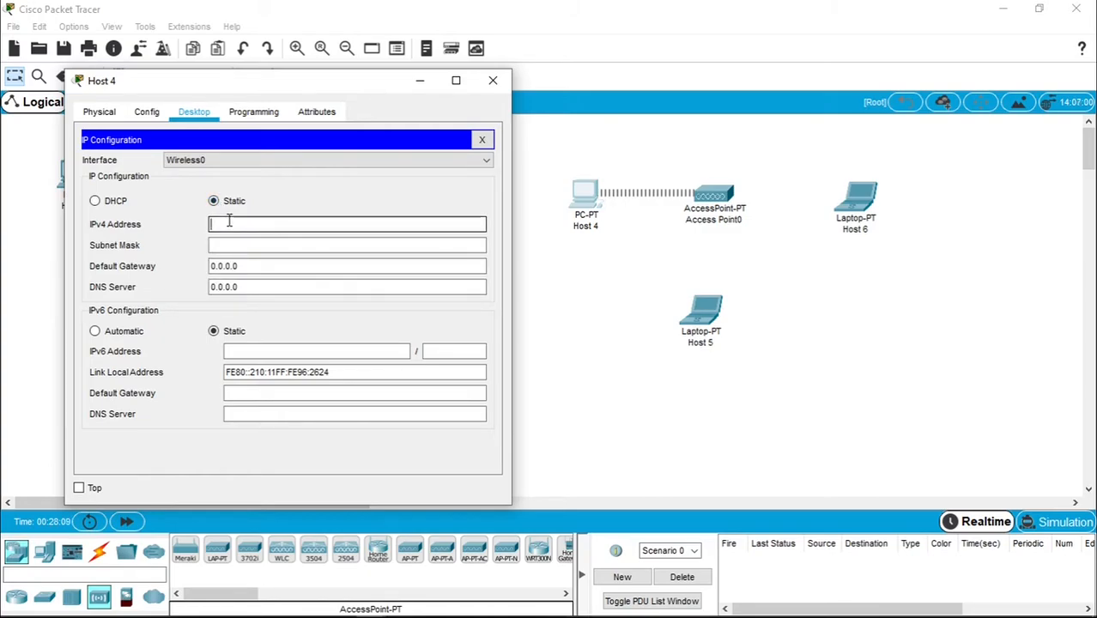
{"action": "type", "text": "."}
{"action": "type", "text": "68."}
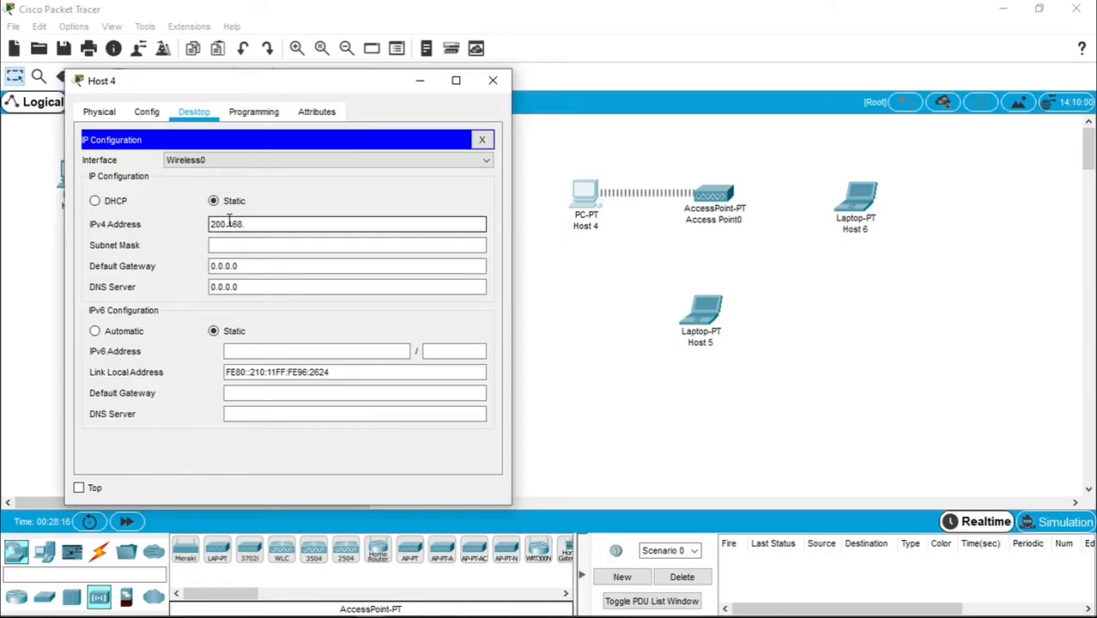
{"action": "type", "text": "100."}
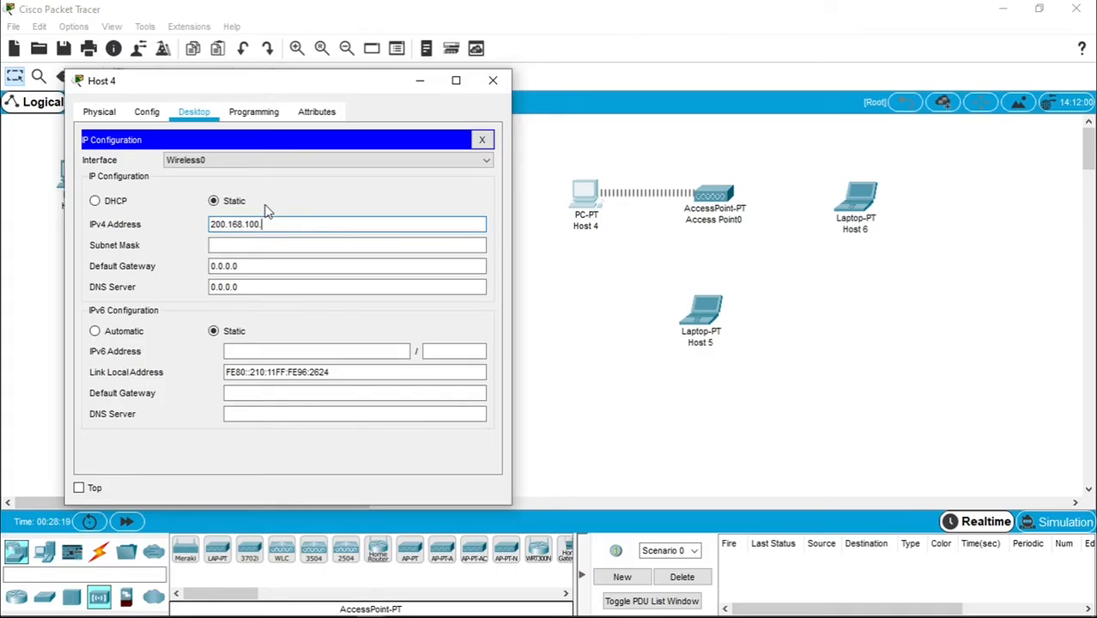
{"action": "left_click", "coordinate": [276, 244]}
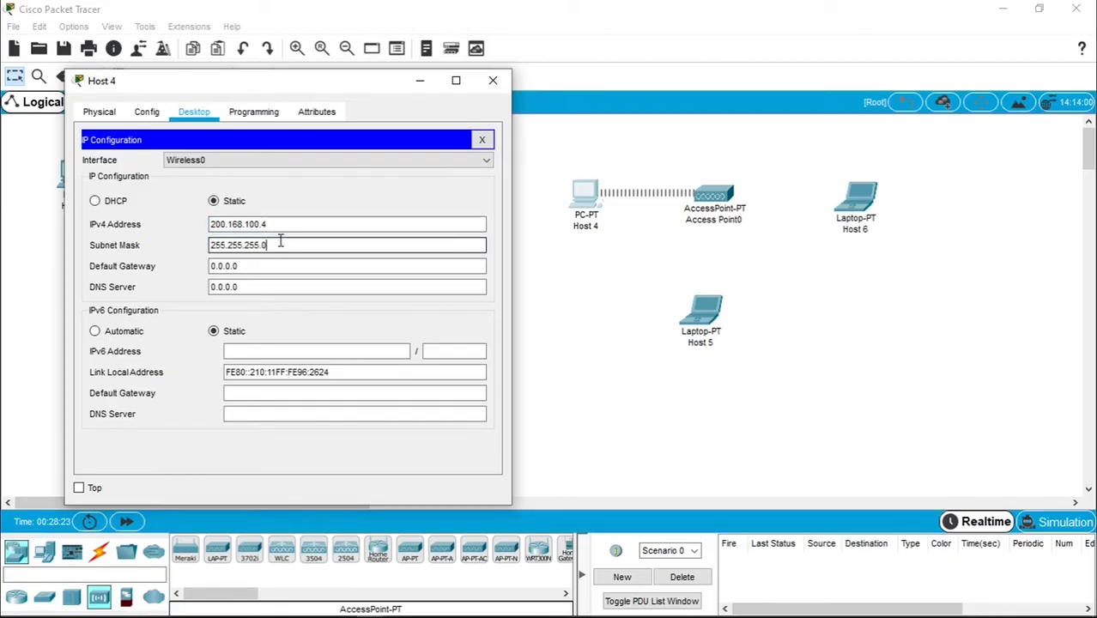
{"action": "left_click", "coordinate": [495, 83]}
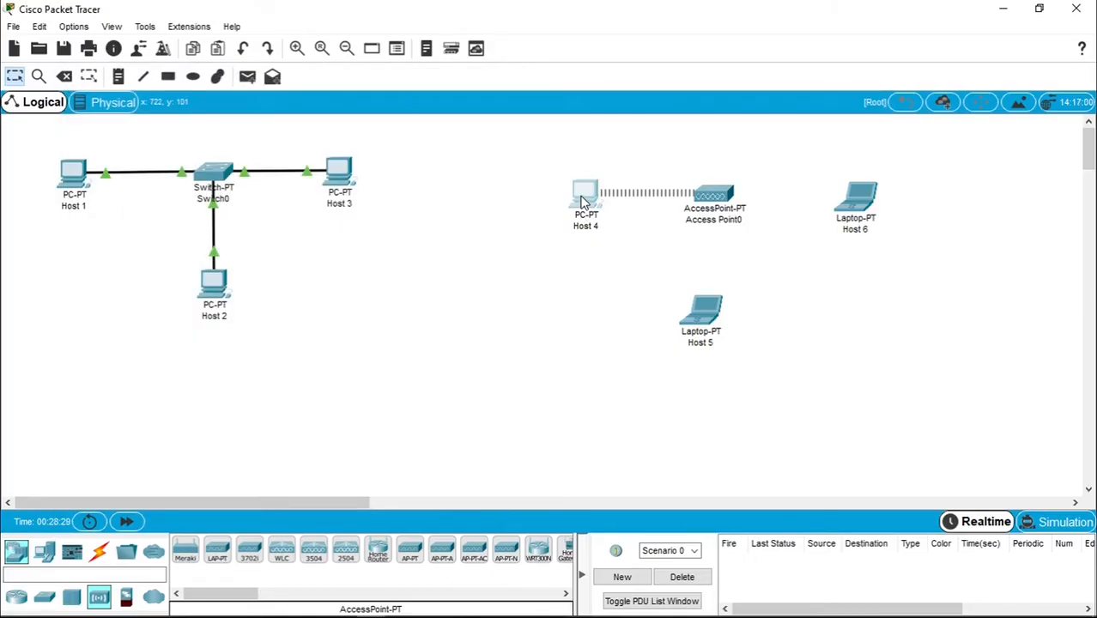
{"action": "mouse_move", "coordinate": [582, 201]}
{"action": "mouse_move", "coordinate": [708, 311]}
{"action": "left_click", "coordinate": [702, 319]}
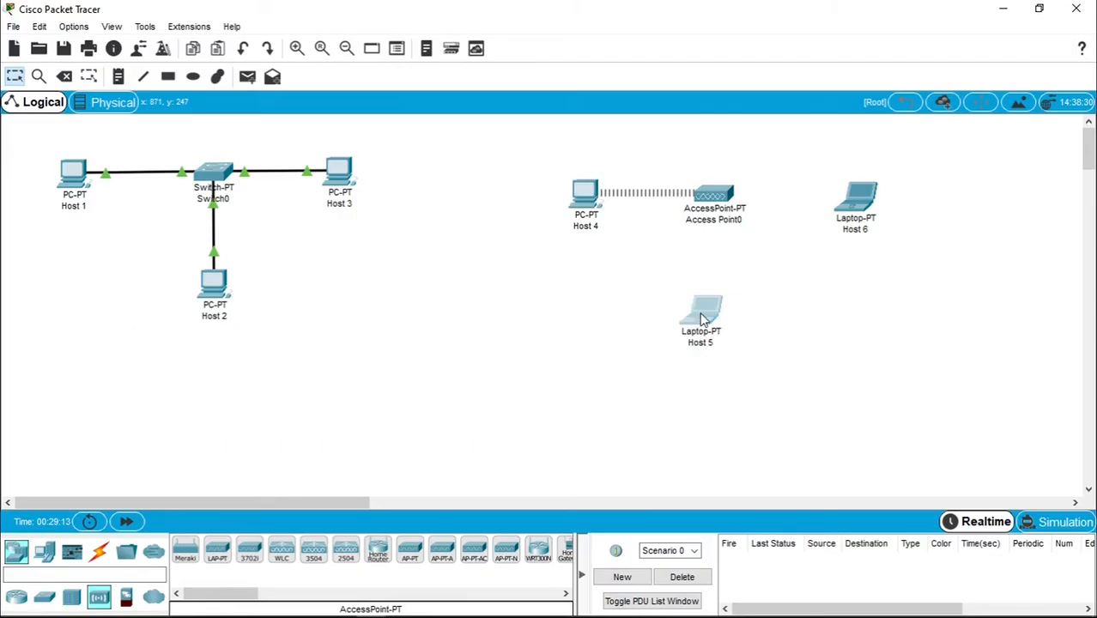
- Replace Host 5's installed module with a WPC300N wireless card so it joins Access Point0
{"action": "left_click_drag", "start_coordinate": [742, 234], "coordinate": [753, 291]}
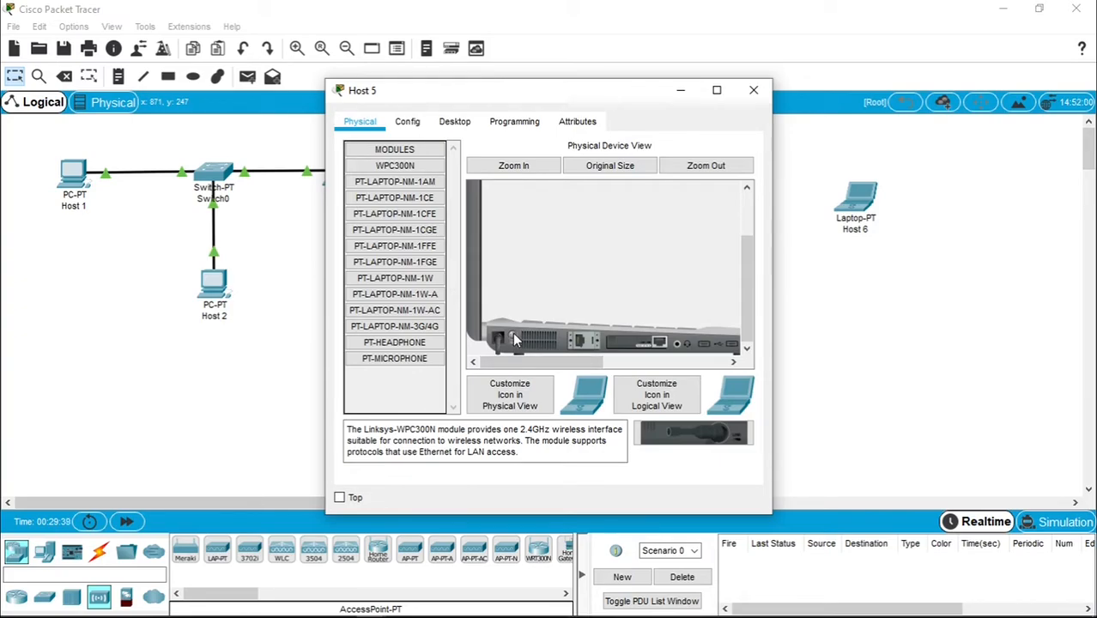
{"action": "left_click_drag", "start_coordinate": [654, 346], "coordinate": [395, 382]}
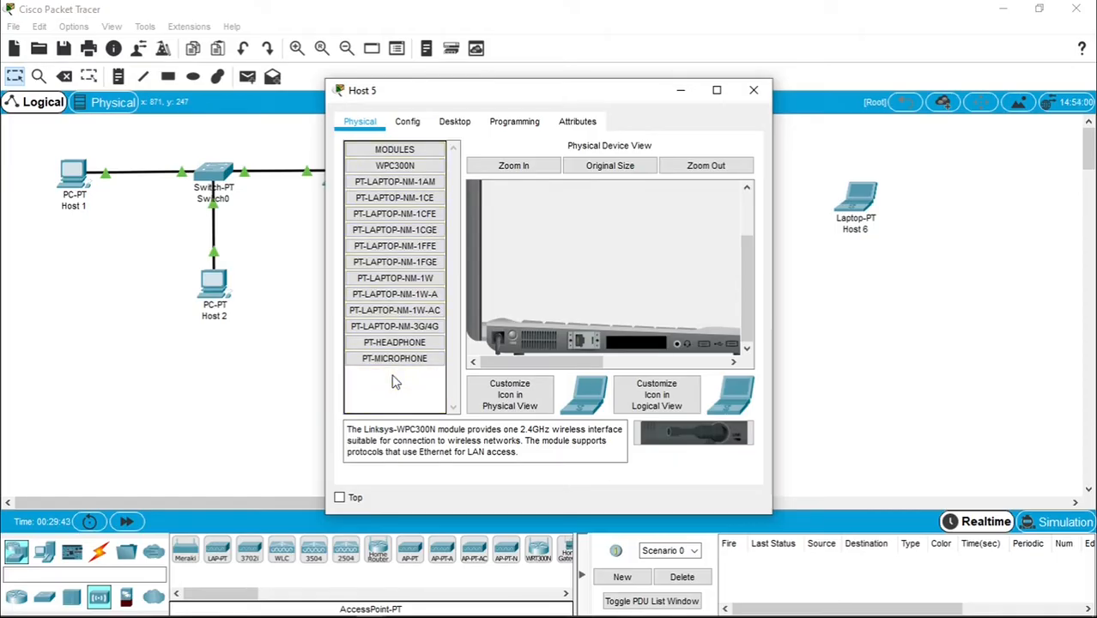
{"action": "left_click", "coordinate": [398, 166]}
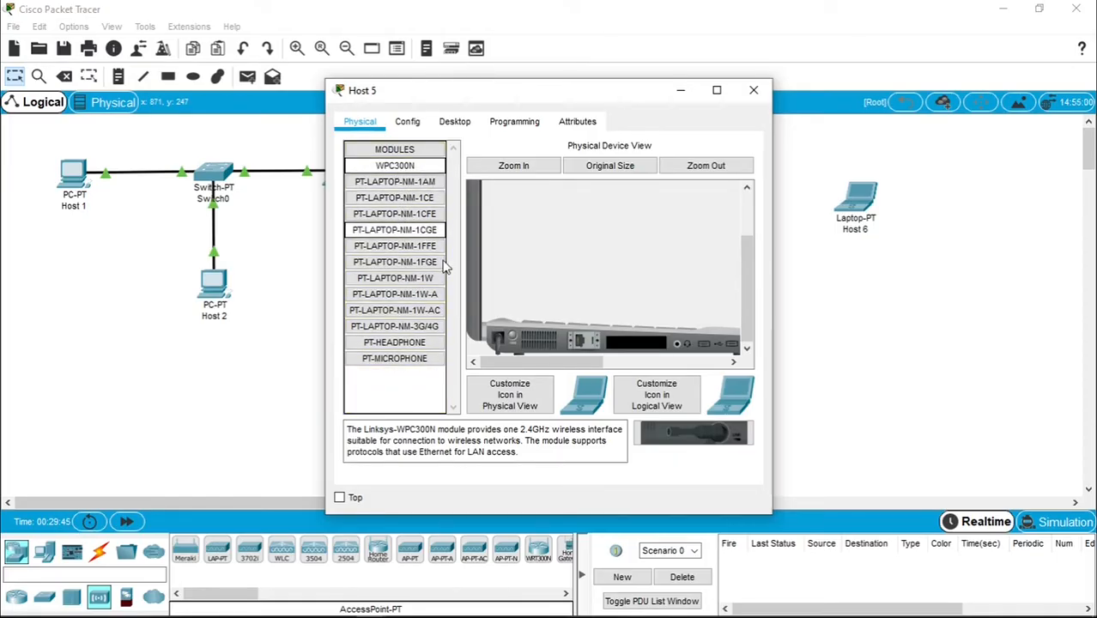
{"action": "left_click_drag", "start_coordinate": [696, 444], "coordinate": [645, 351]}
{"action": "left_click_drag", "start_coordinate": [585, 99], "coordinate": [344, 91]}
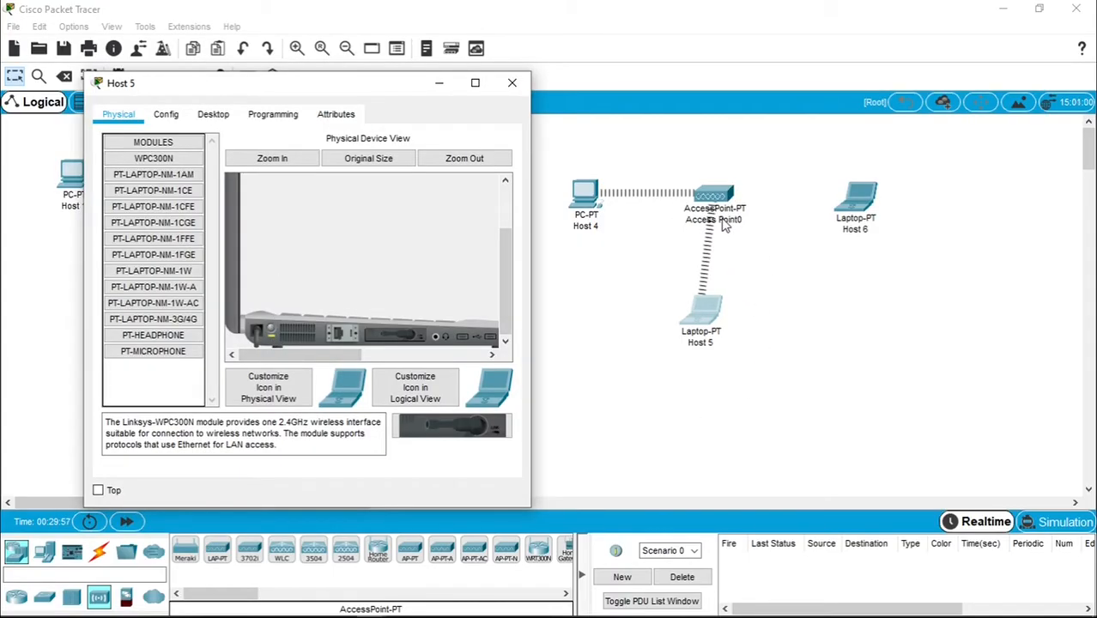
{"action": "left_click_drag", "start_coordinate": [704, 319], "coordinate": [712, 318]}
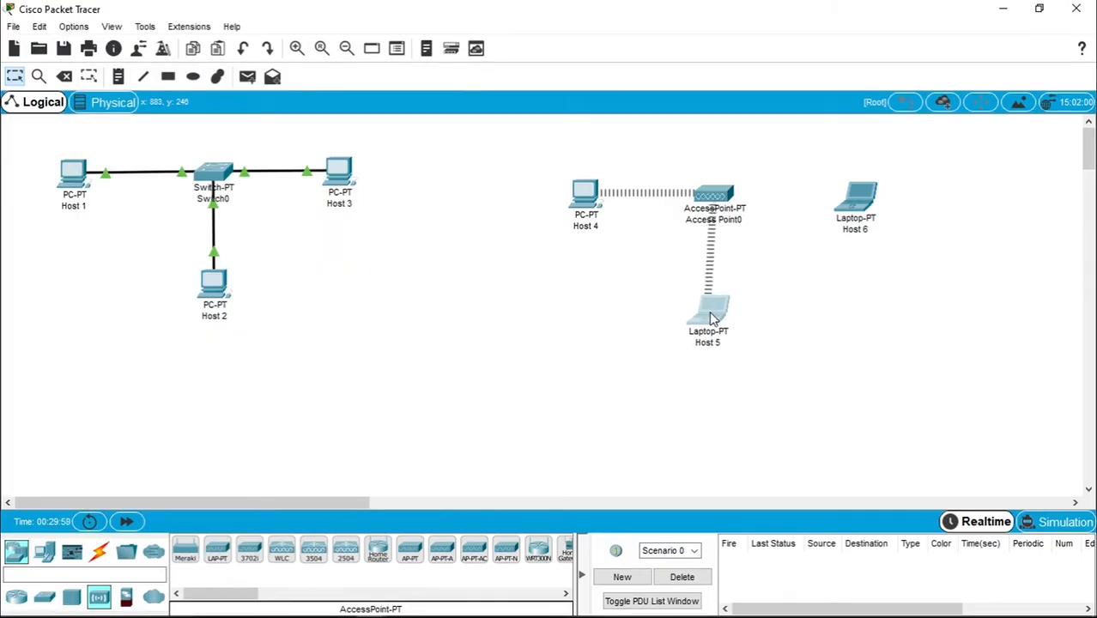
- In Host 5's IP Configuration, set static 200.168.100.5 with mask 255.255.255.0, then close it
{"action": "left_click", "coordinate": [711, 318]}
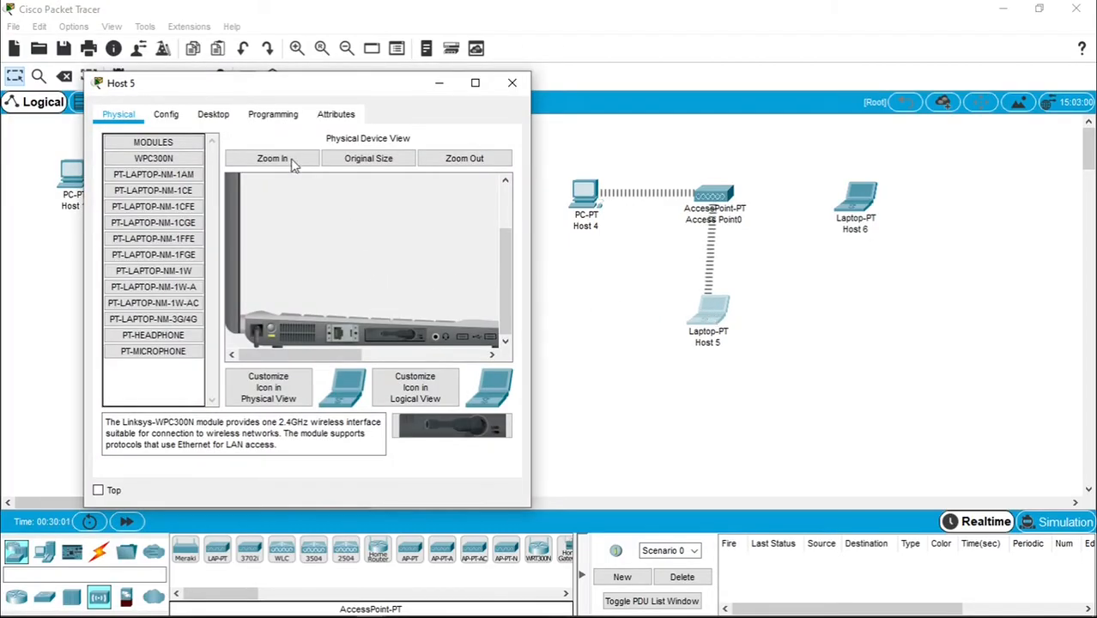
{"action": "left_click", "coordinate": [214, 115]}
{"action": "left_click", "coordinate": [172, 203]}
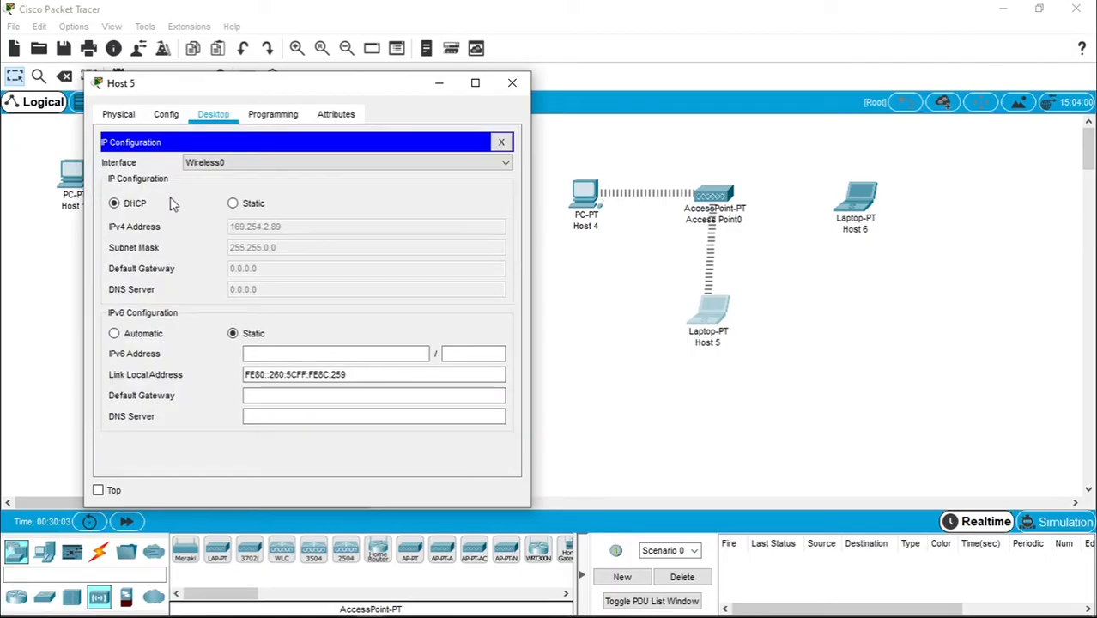
{"action": "left_click", "coordinate": [233, 205]}
{"action": "left_click", "coordinate": [293, 227]}
{"action": "type", "text": "200.168."}
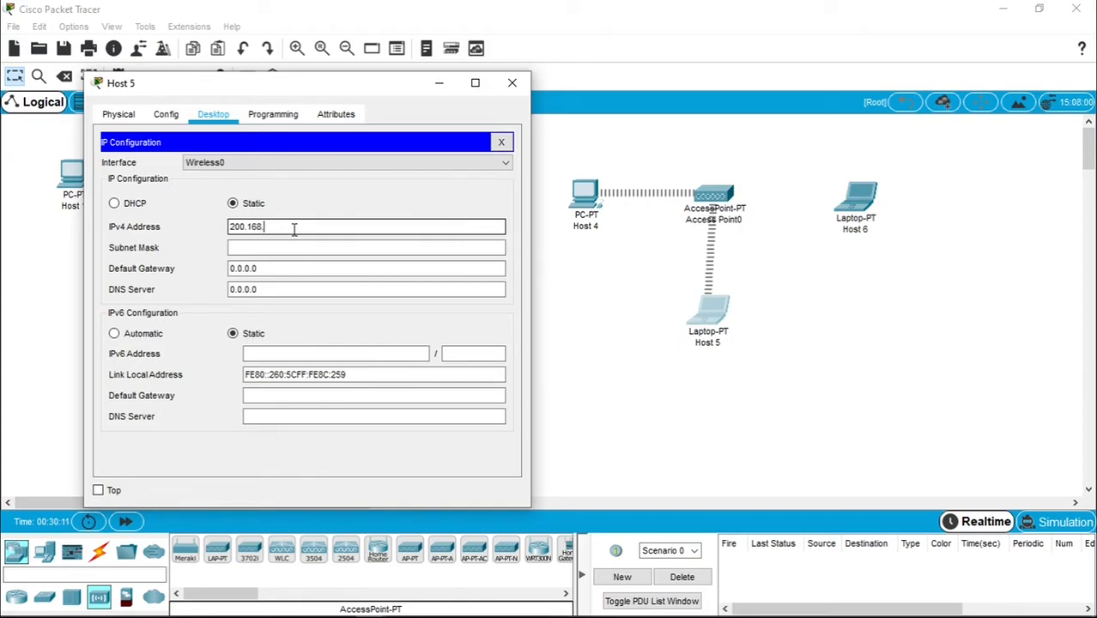
{"action": "type", "text": "100.5"}
{"action": "left_click", "coordinate": [282, 247]}
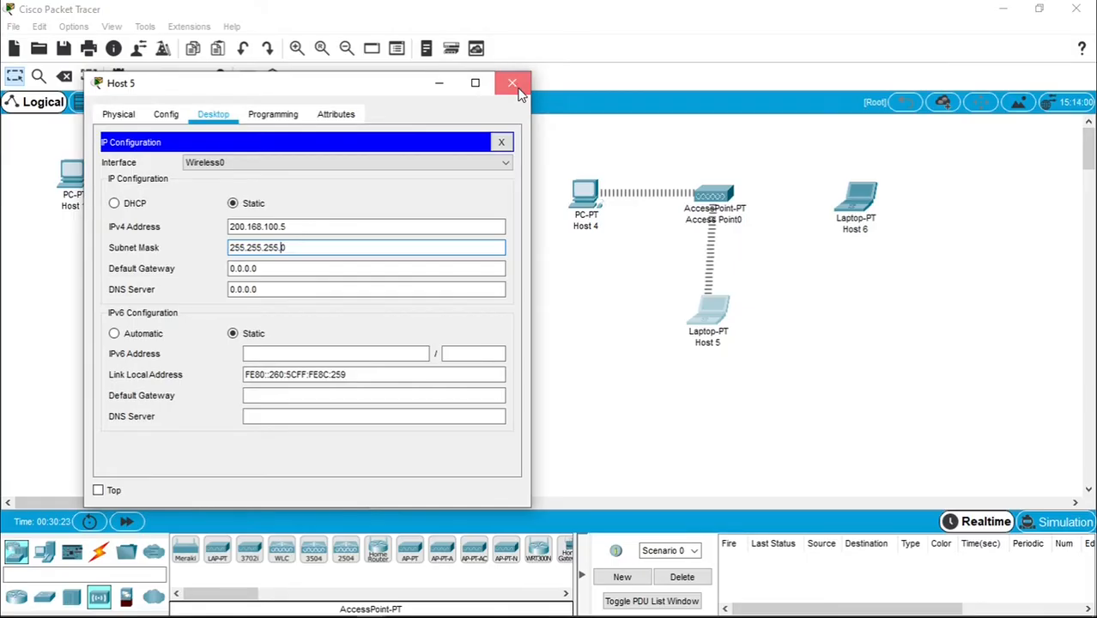
{"action": "left_click", "coordinate": [512, 84]}
{"action": "mouse_move", "coordinate": [700, 324]}
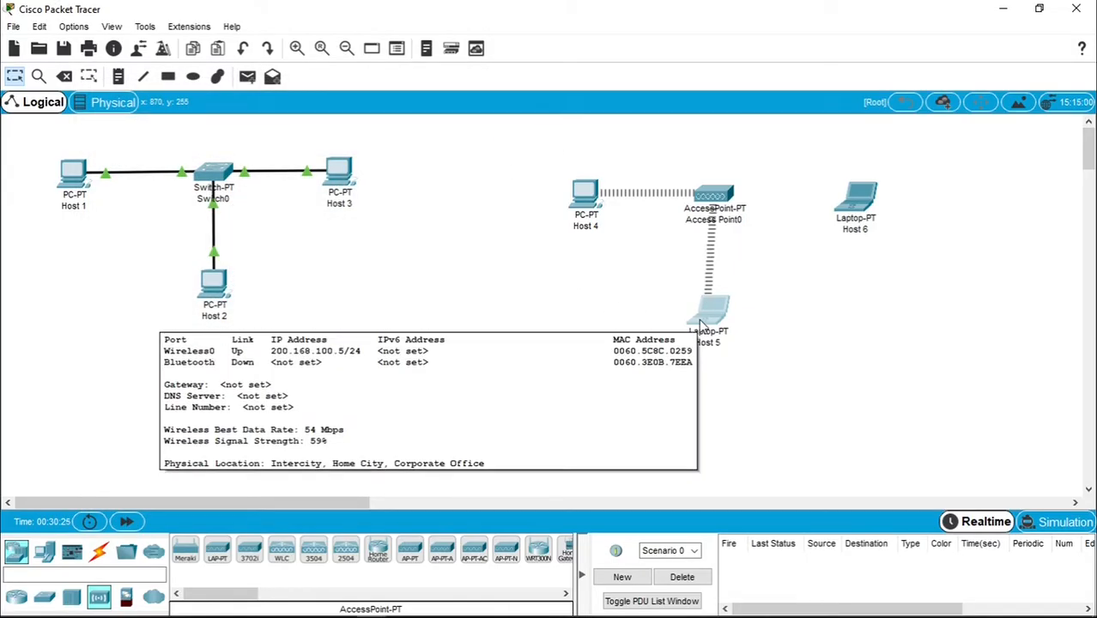
- Swap Host 6's module for a WPC300N, power it back on, and show its desktop apps
{"action": "left_click", "coordinate": [858, 202]}
{"action": "left_click_drag", "start_coordinate": [569, 97], "coordinate": [376, 97]}
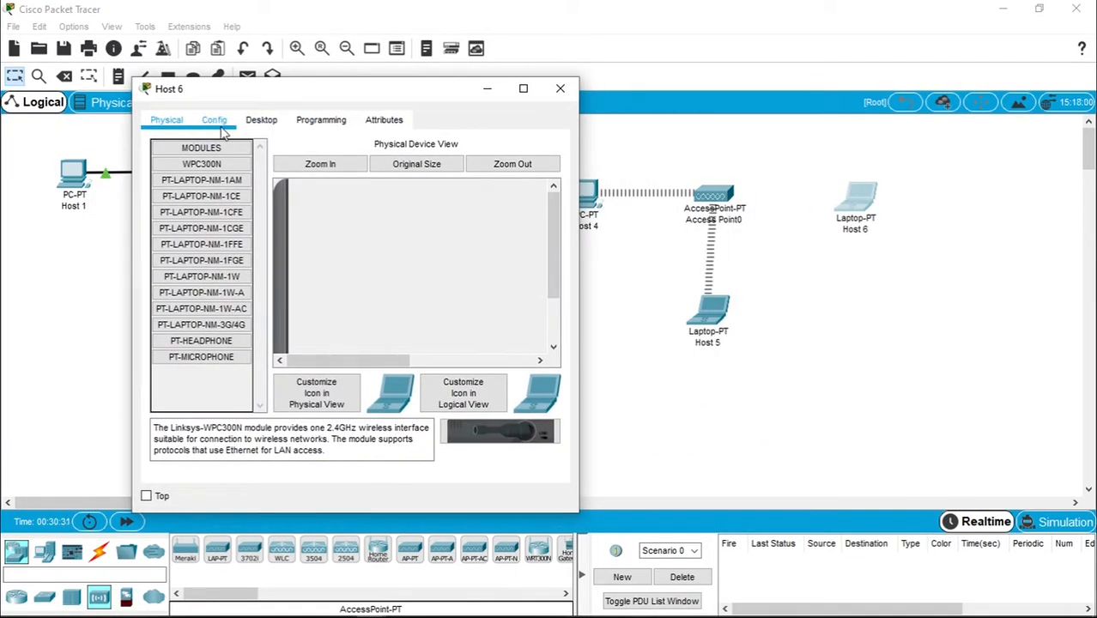
{"action": "scroll", "coordinate": [375, 237], "scroll_direction": "down", "scroll_amount": 3}
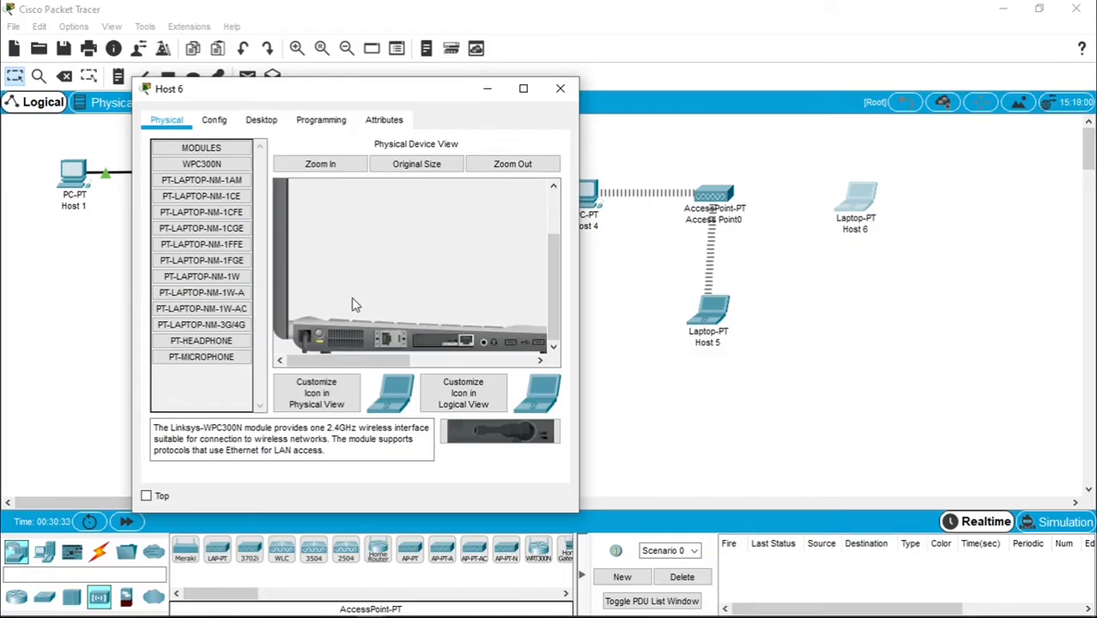
{"action": "left_click_drag", "start_coordinate": [461, 343], "coordinate": [205, 383]}
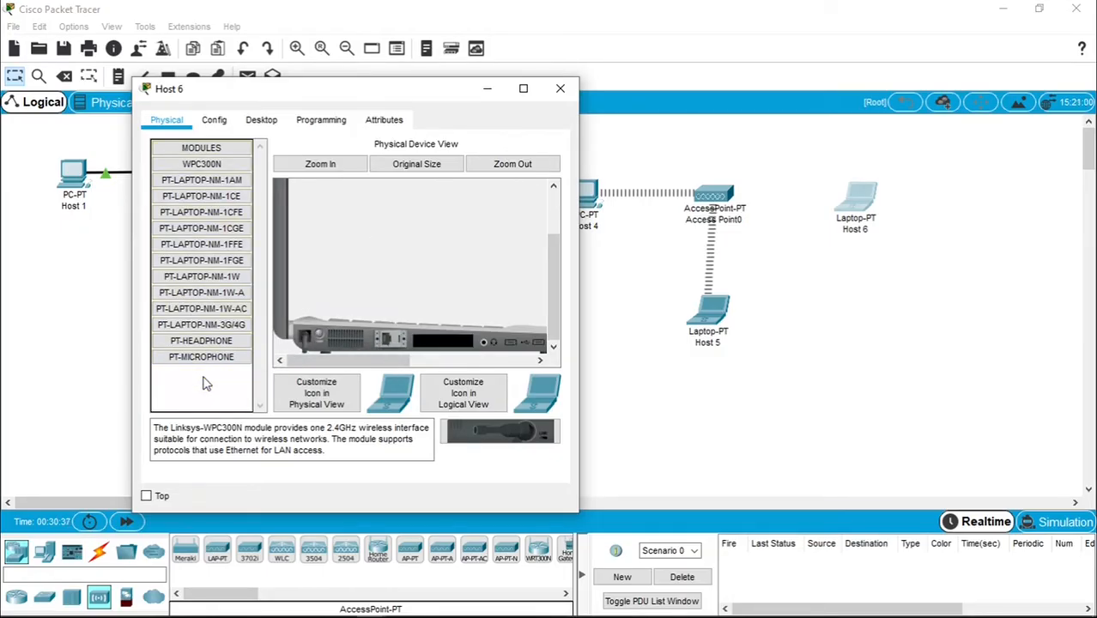
{"action": "left_click_drag", "start_coordinate": [498, 432], "coordinate": [447, 350]}
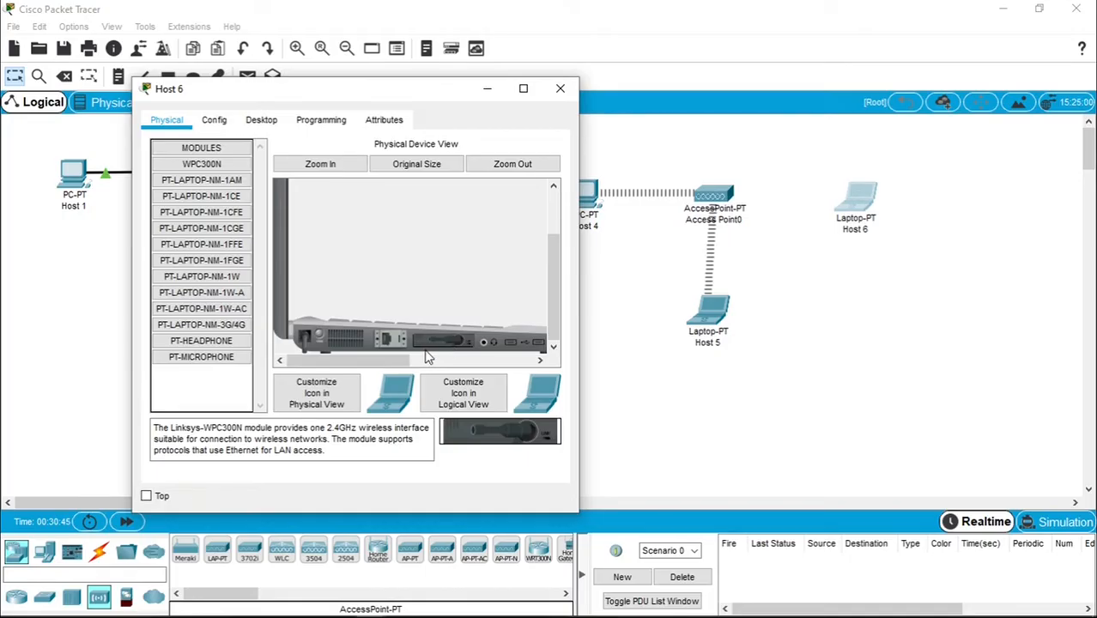
{"action": "left_click", "coordinate": [325, 343]}
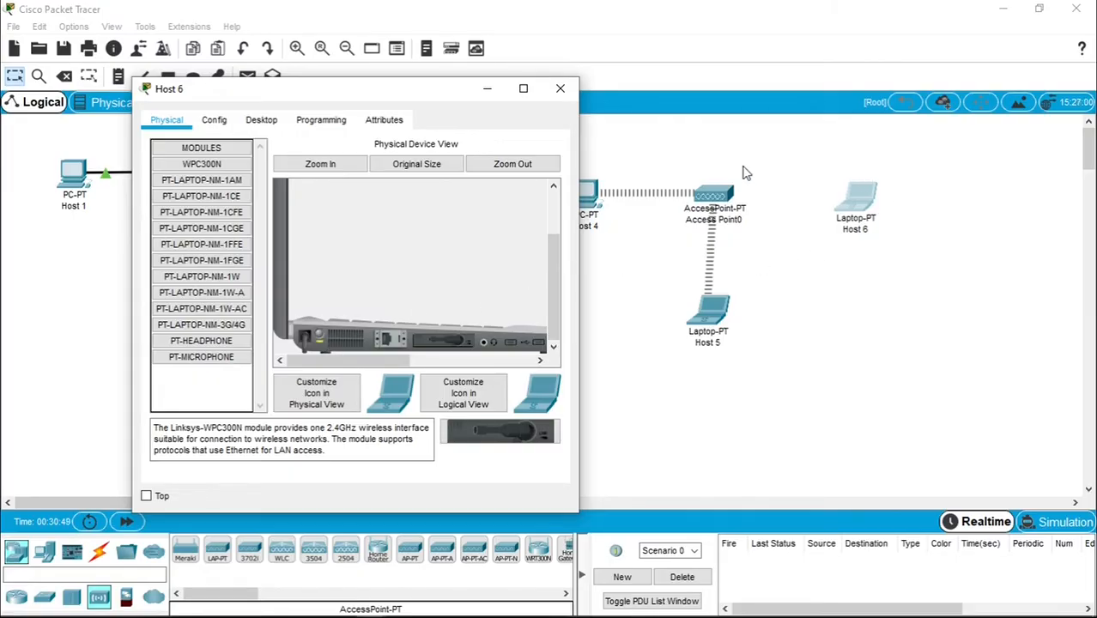
{"action": "left_click", "coordinate": [268, 121]}
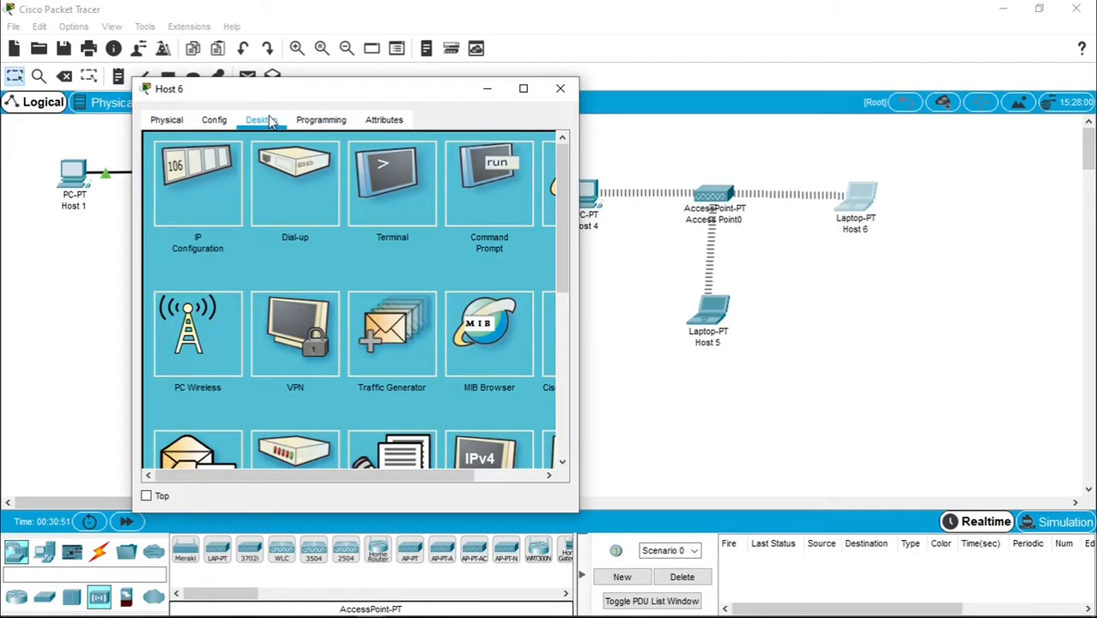
- Give Host 6 static IPv4 200.168.100.6 with mask 255.255.255.0 and close its window
{"action": "left_click", "coordinate": [214, 196]}
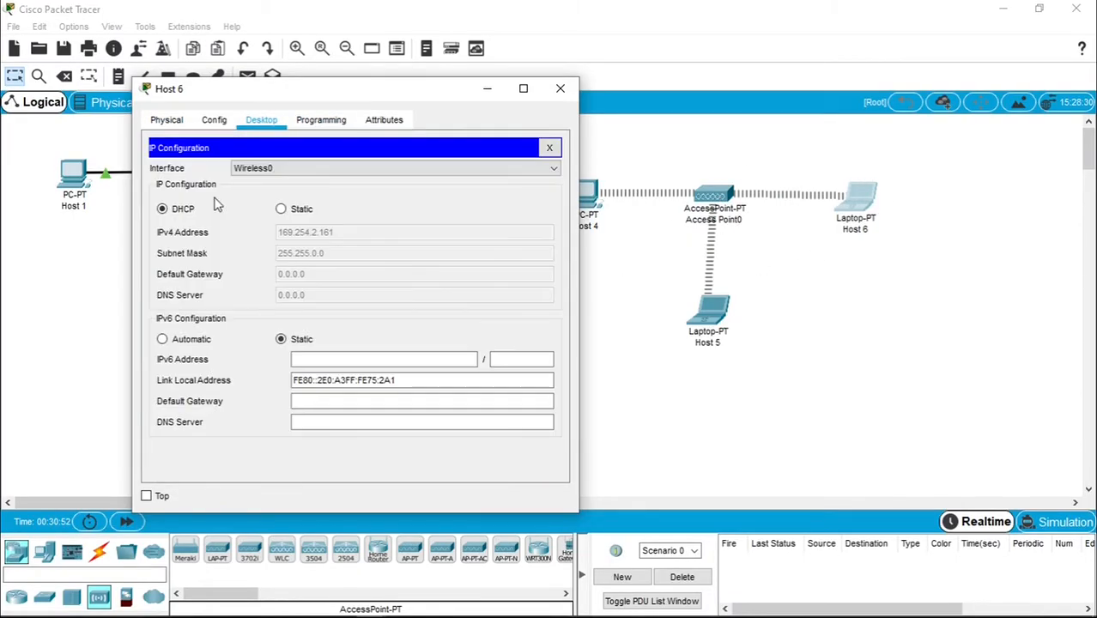
{"action": "left_click", "coordinate": [283, 209]}
{"action": "left_click", "coordinate": [305, 232]}
{"action": "type", "text": "200"}
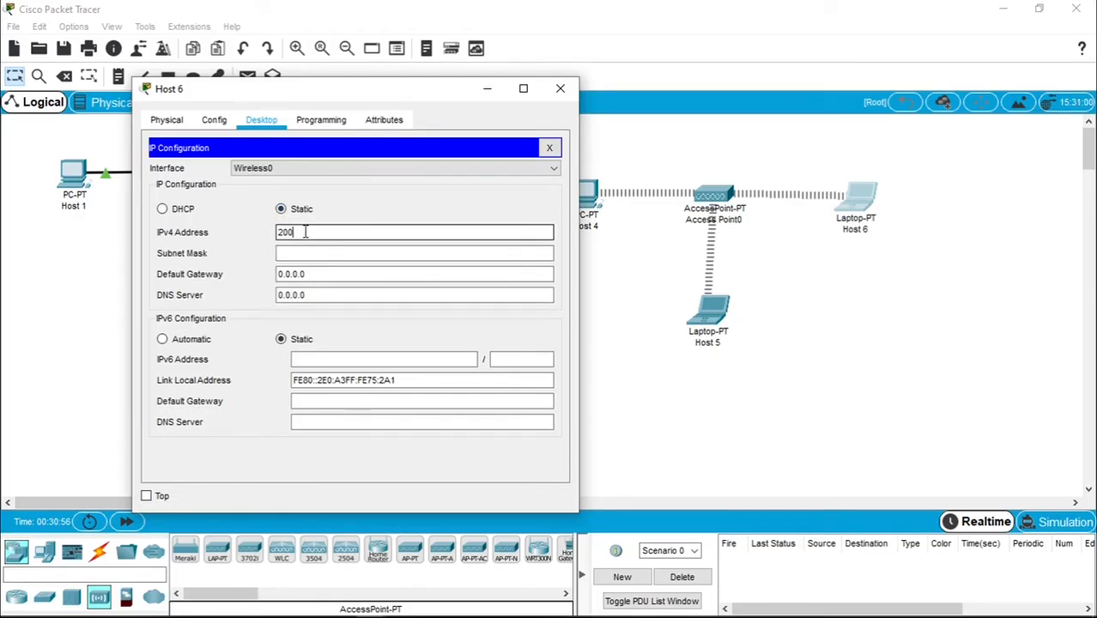
{"action": "type", "text": ".168.100"}
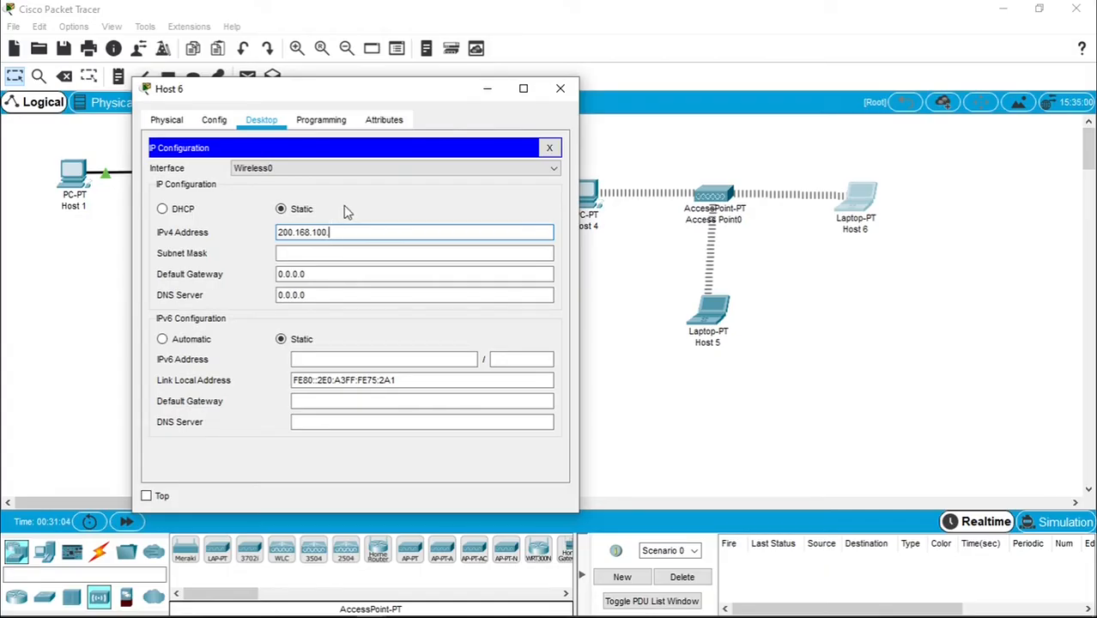
{"action": "type", "text": ".6"}
{"action": "left_click", "coordinate": [367, 247]}
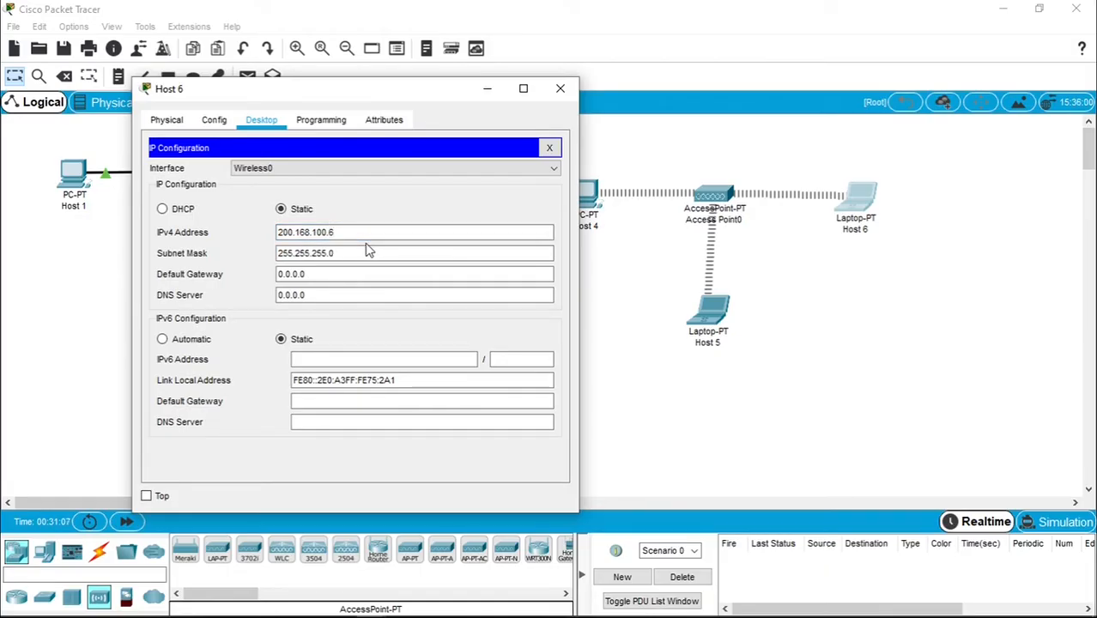
{"action": "left_click", "coordinate": [560, 91]}
{"action": "left_click_drag", "start_coordinate": [870, 210], "coordinate": [868, 204]}
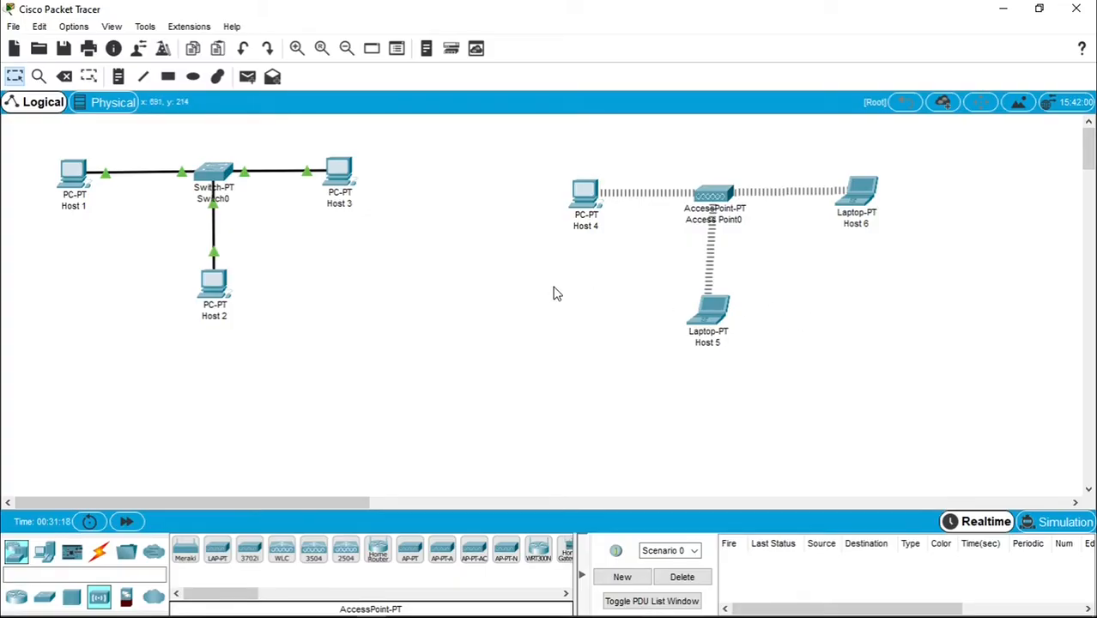
- From Host 4's Command Prompt, ping 200.168.100.5
{"action": "left_click", "coordinate": [587, 194]}
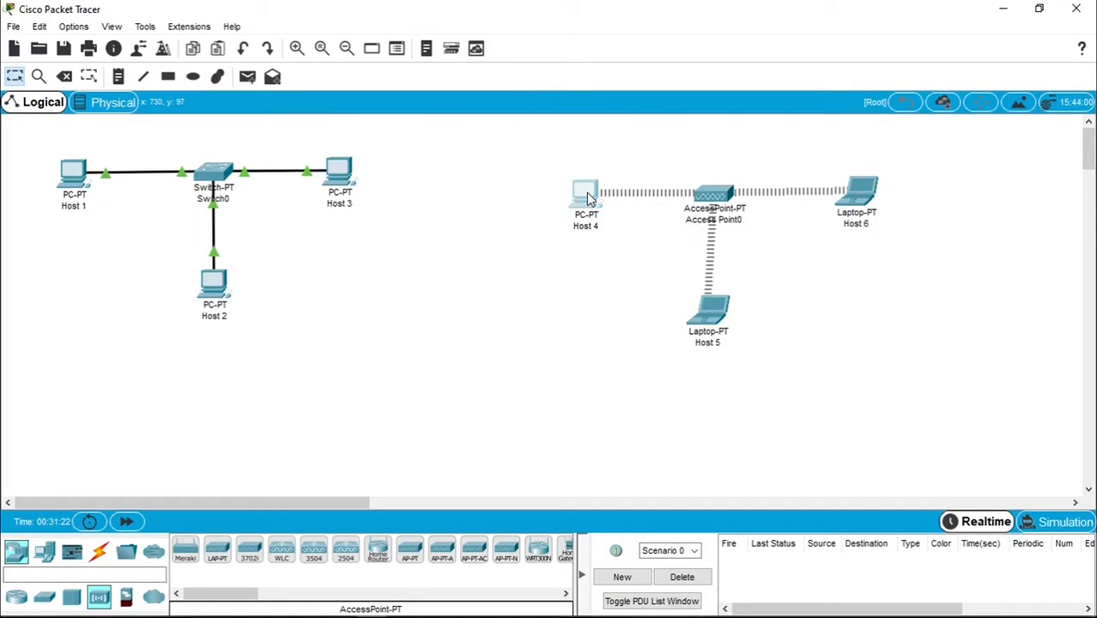
{"action": "left_click_drag", "start_coordinate": [600, 99], "coordinate": [333, 86]}
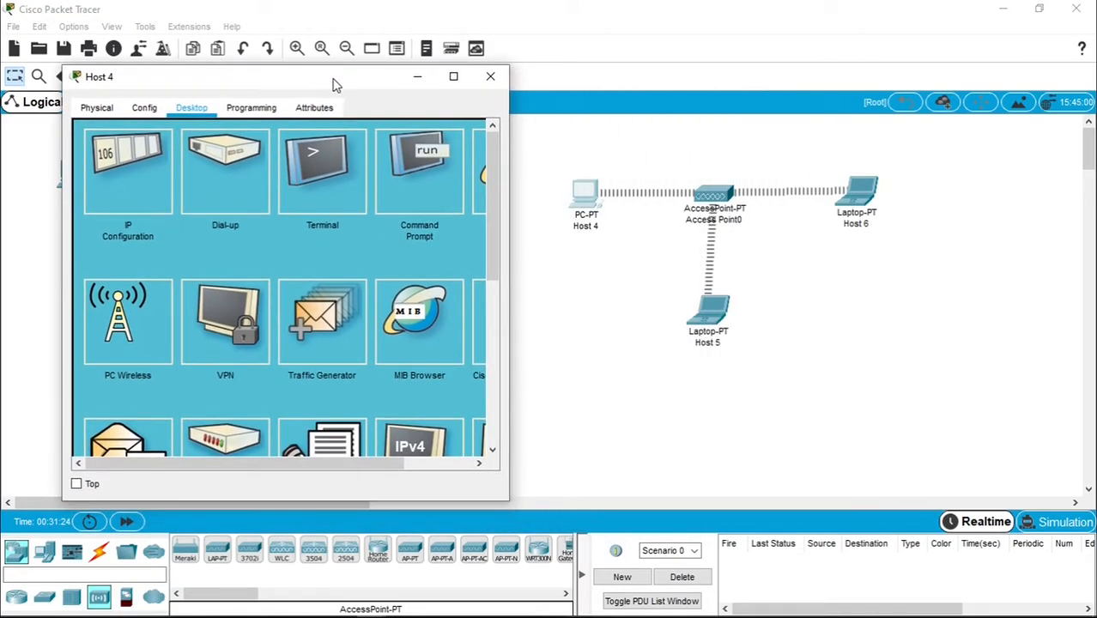
{"action": "left_click", "coordinate": [414, 182]}
{"action": "type", "text": "ping 200"}
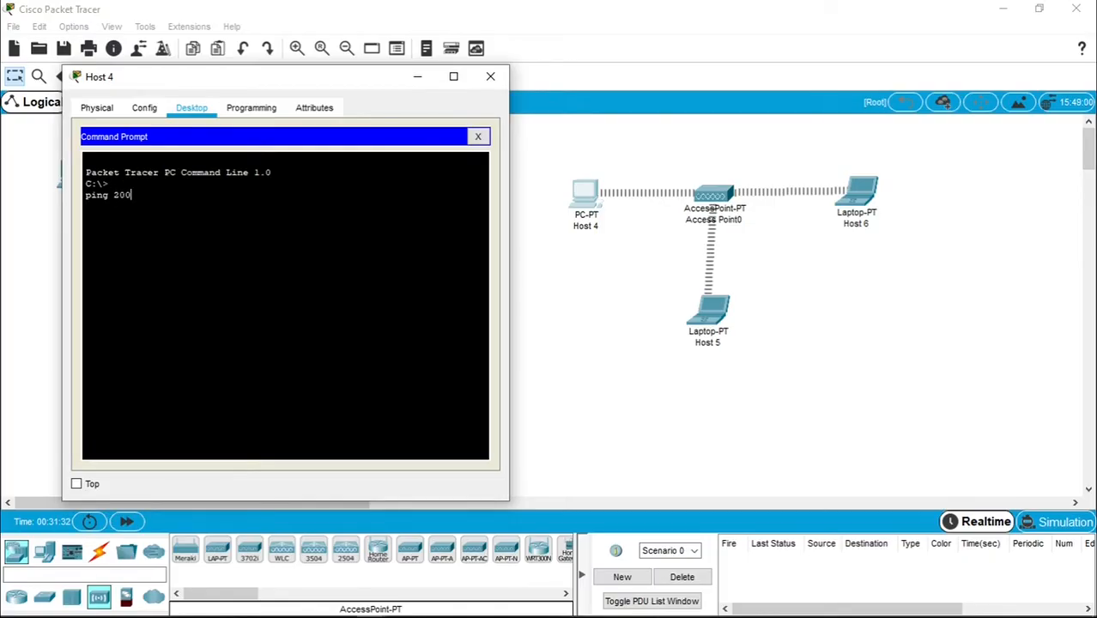
{"action": "type", "text": ".168.100.5"}
{"action": "key", "text": "Return"}
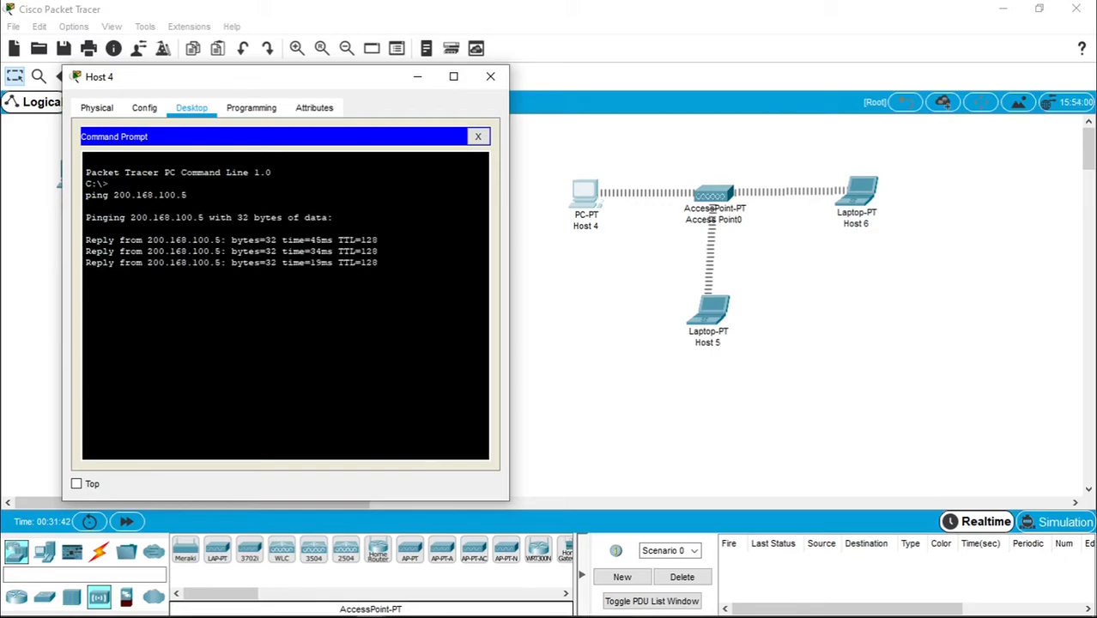
- Ping 200.168.100.6 from Host 4, then close its window
{"action": "type", "text": "ping"}
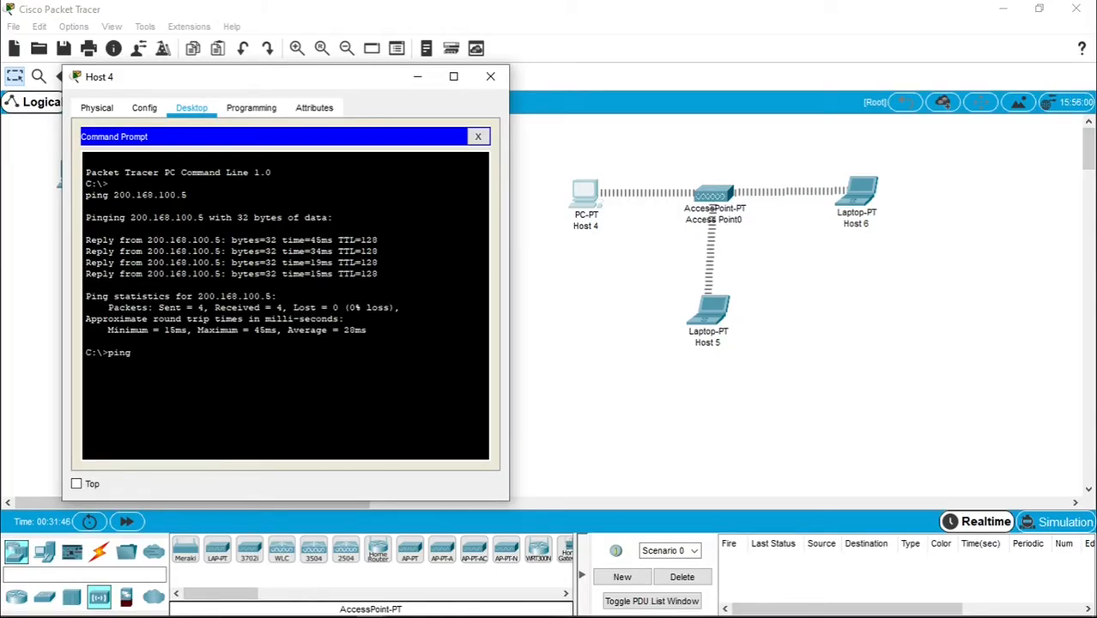
{"action": "type", "text": " 200.168.100.5"}
{"action": "key", "text": "BackSpace"}
{"action": "type", "text": "6"}
{"action": "key", "text": "Return"}
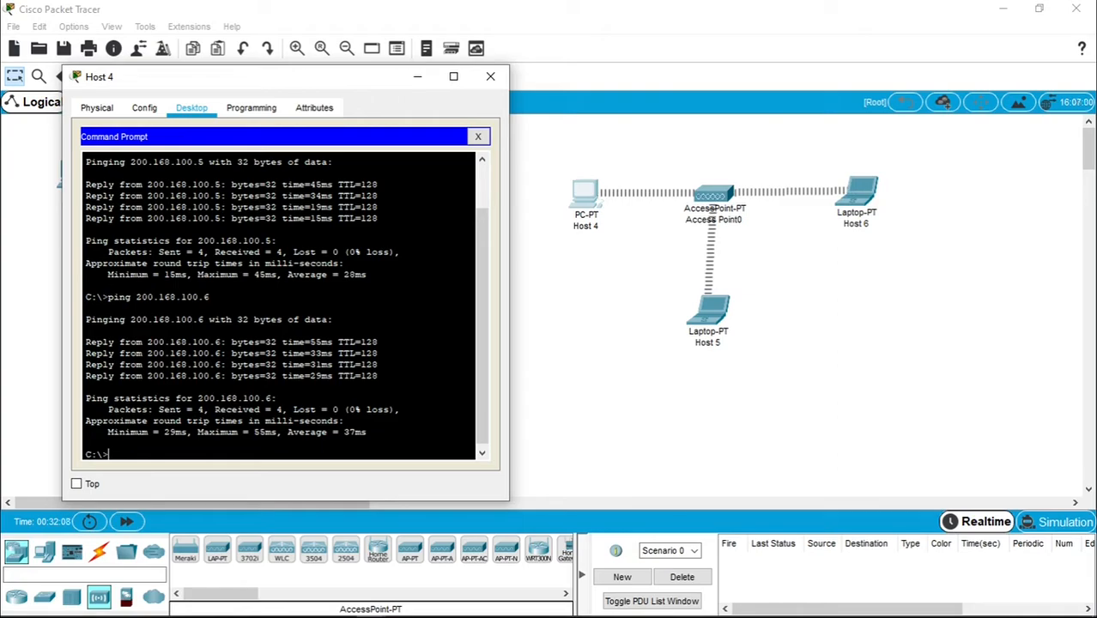
{"action": "left_click", "coordinate": [489, 79]}
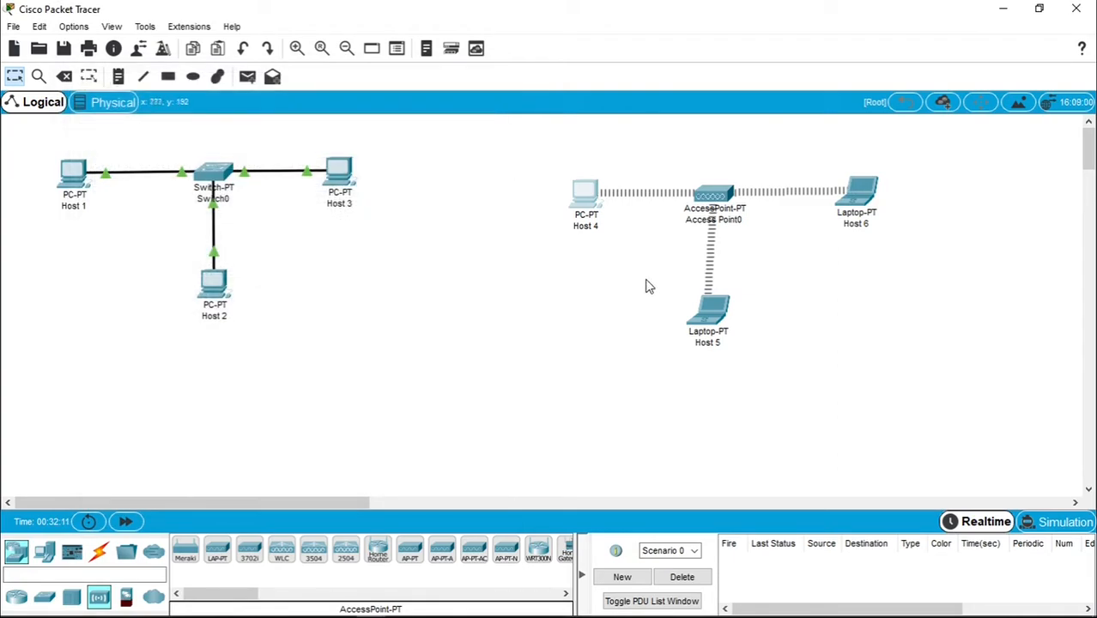
- From Host 5's Command Prompt, ping 200.168.100.4
{"action": "left_click", "coordinate": [709, 310]}
{"action": "left_click_drag", "start_coordinate": [621, 94], "coordinate": [356, 92]}
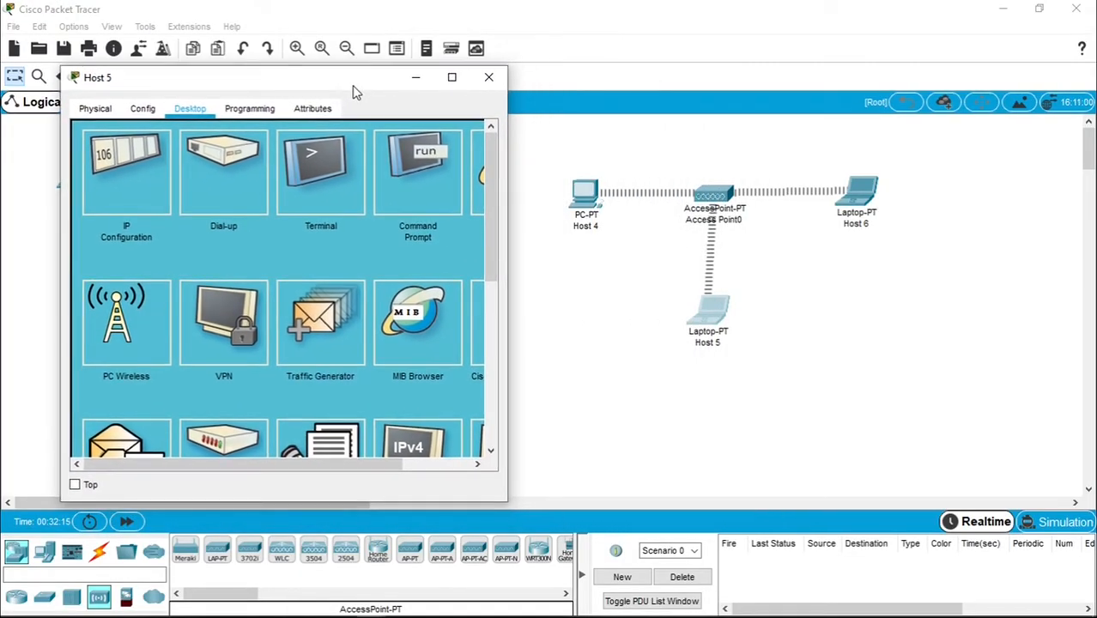
{"action": "left_click", "coordinate": [421, 164]}
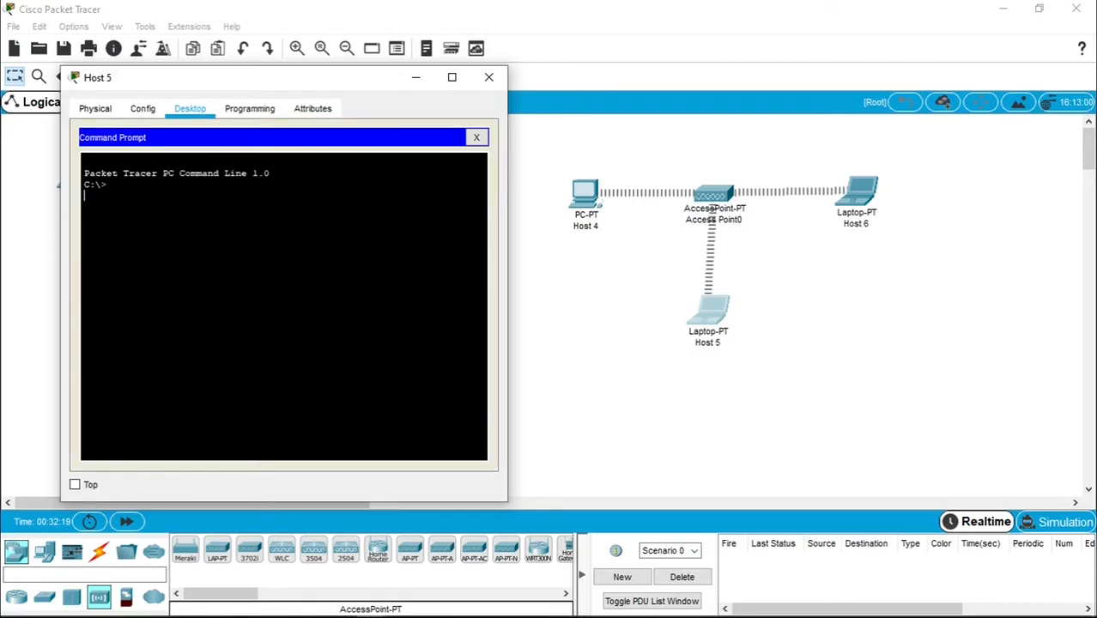
{"action": "type", "text": "ping 200.168.100."}
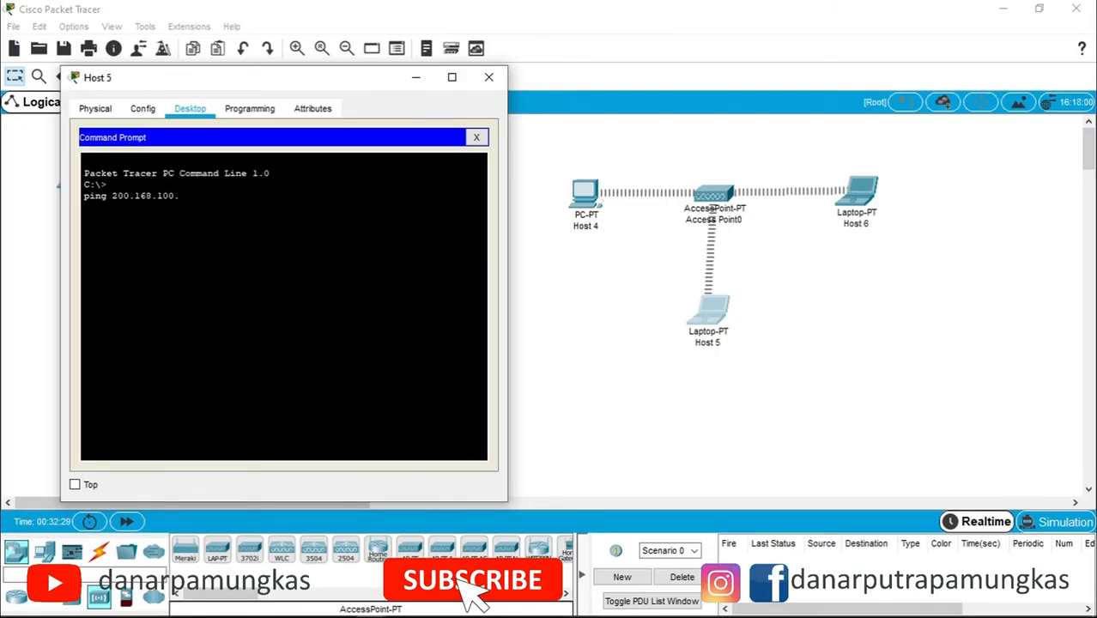
{"action": "type", "text": "4"}
{"action": "key", "text": "Return"}
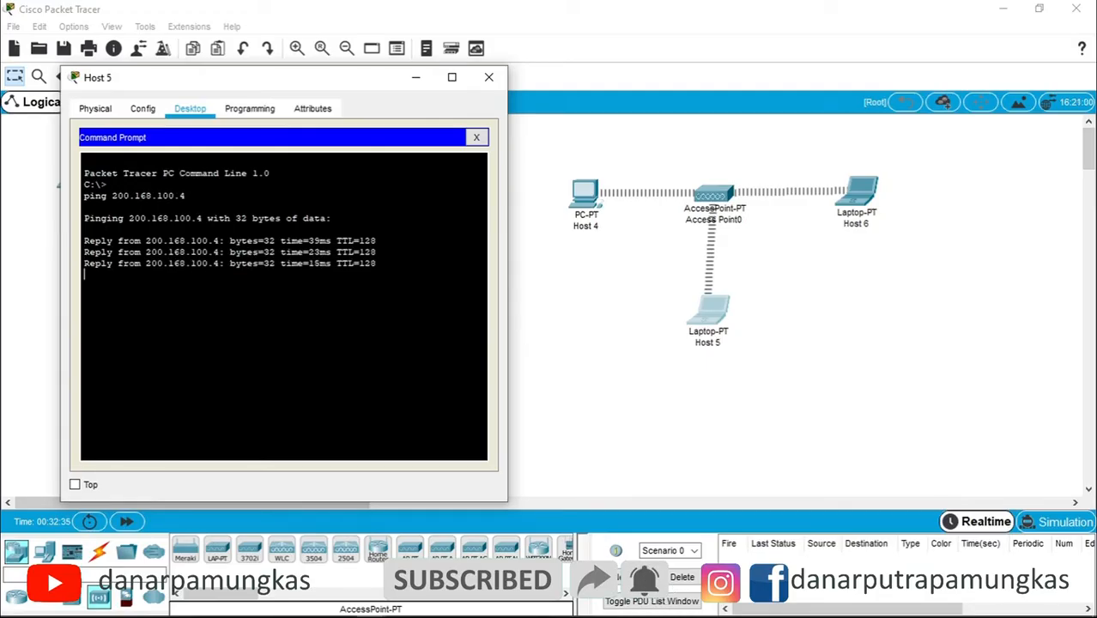
- Recall and edit the command to ping 200.168.100.6, then close Host 5's window
{"action": "key", "text": "Up"}
{"action": "key", "text": "BackSpace"}
{"action": "type", "text": "68.100.6"}
{"action": "key", "text": "Return"}
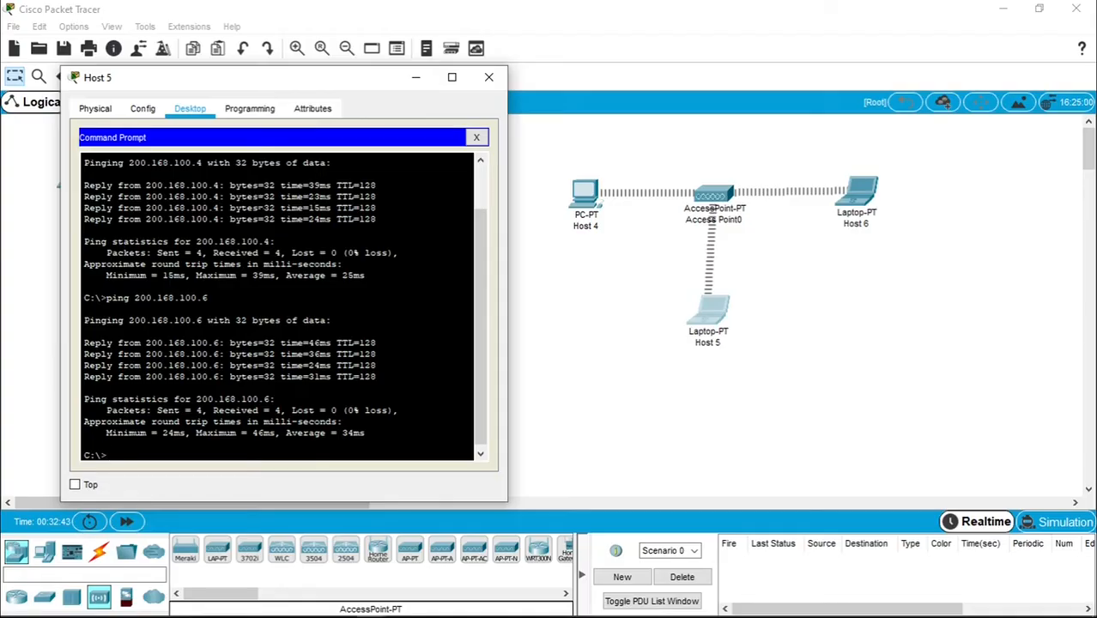
{"action": "left_click", "coordinate": [488, 77]}
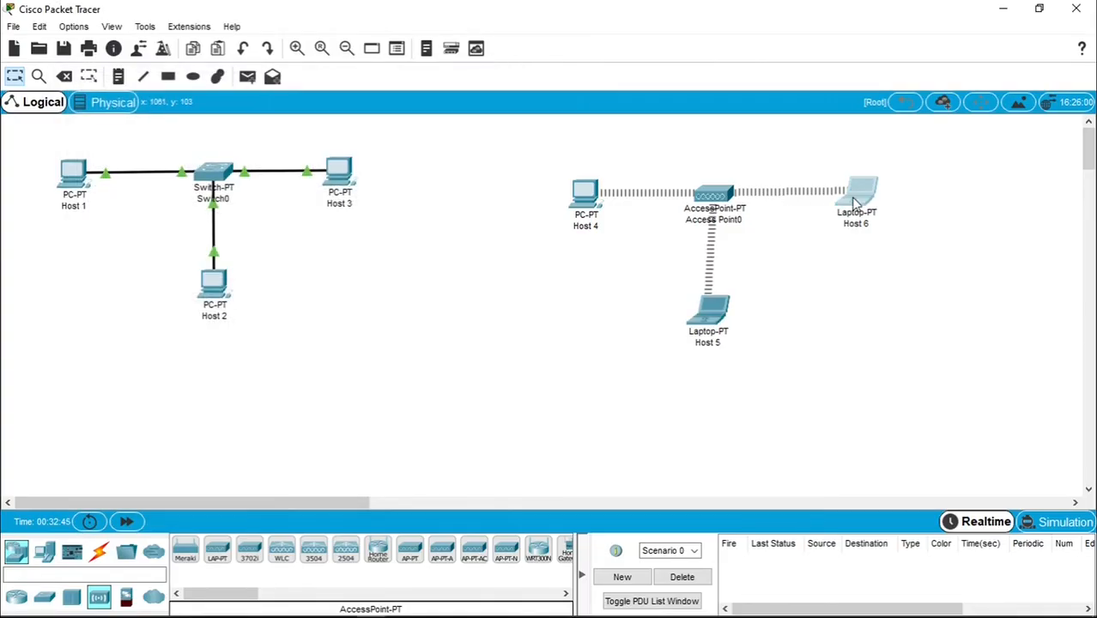
- From Host 6's Command Prompt, ping 200.168.100.4
{"action": "left_click", "coordinate": [854, 202]}
{"action": "left_click_drag", "start_coordinate": [629, 99], "coordinate": [358, 103]}
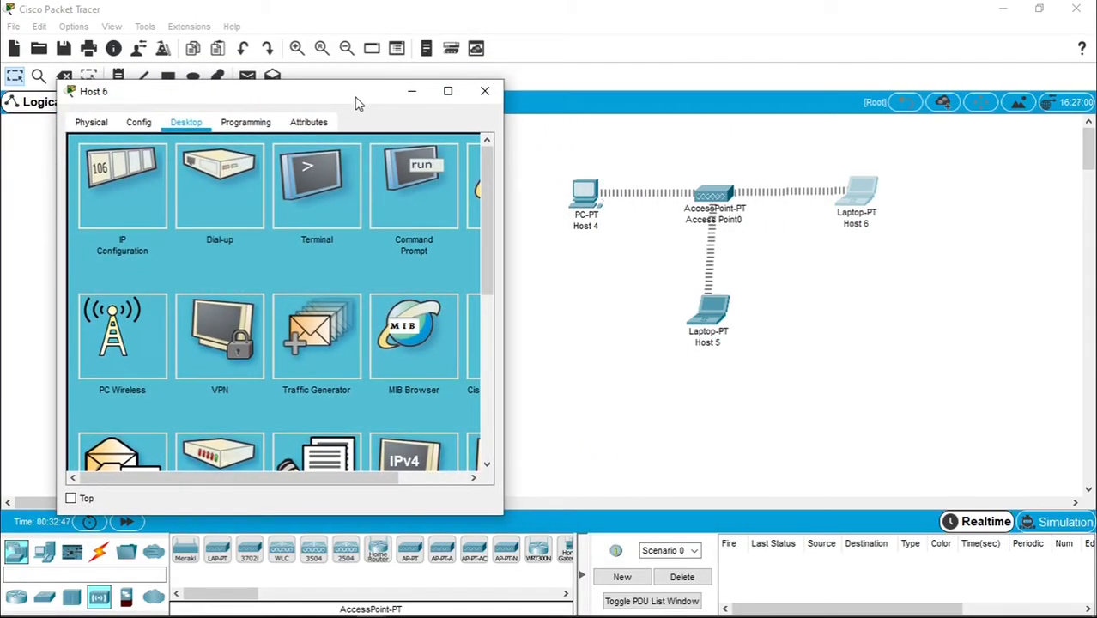
{"action": "left_click", "coordinate": [409, 202]}
{"action": "type", "text": "ping 200.168.100.4"}
{"action": "key", "text": "Return"}
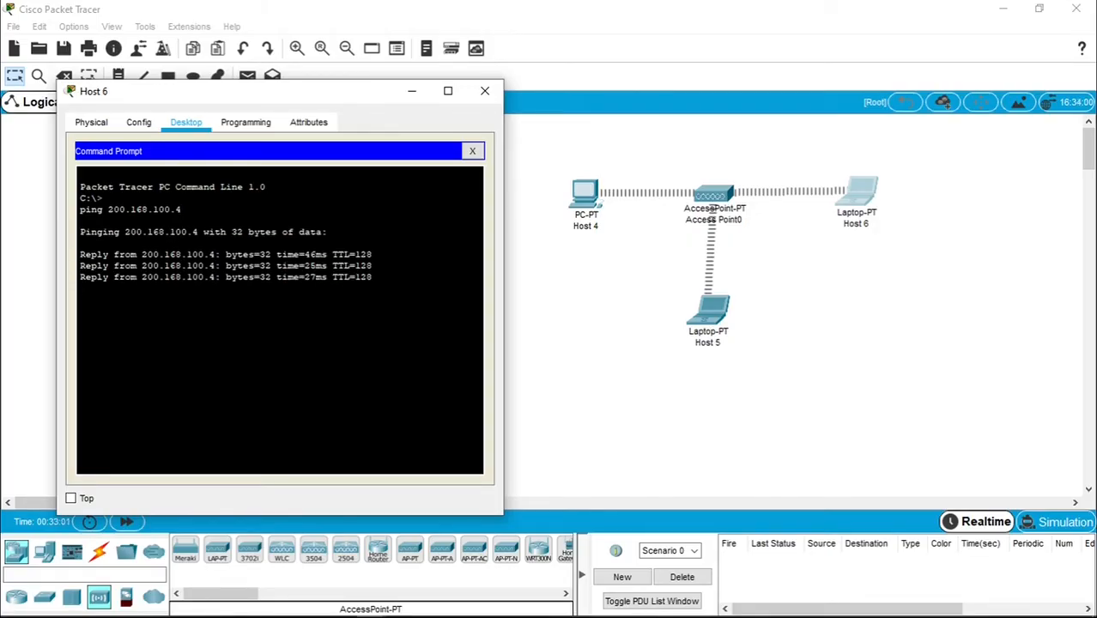
- Recall and edit the command to ping 200.168.100.5, then close Host 6's window
{"action": "key", "text": "Up"}
{"action": "key", "text": "BackSpace"}
{"action": "type", "text": "5"}
{"action": "key", "text": "Return"}
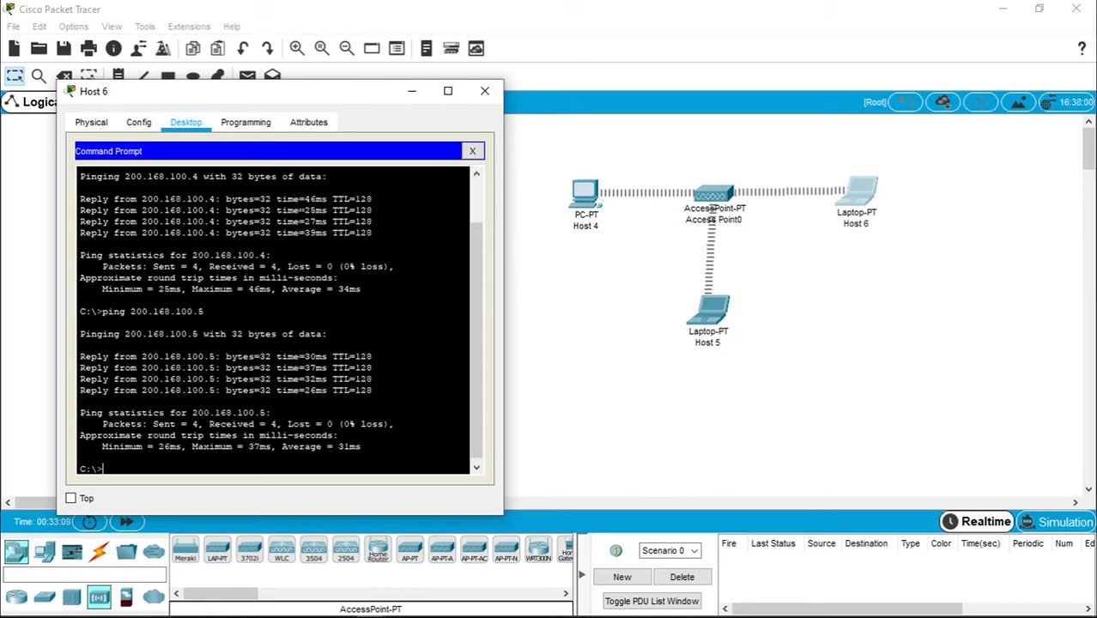
{"action": "left_click", "coordinate": [485, 91]}
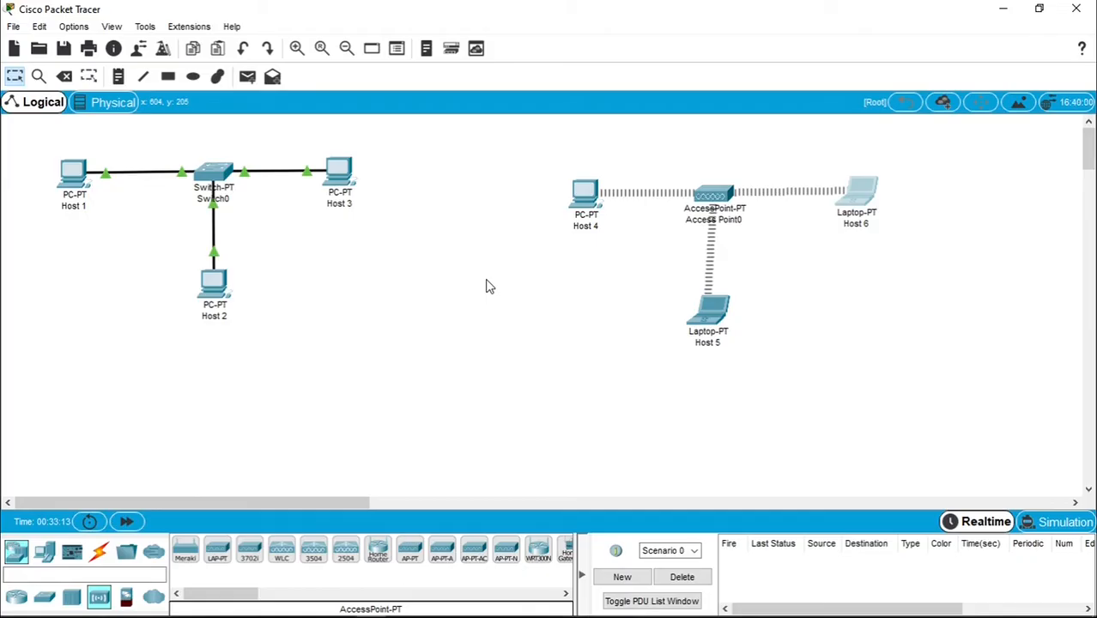
- Move Host 4, Access Point0, Host 5 and Host 6 up slightly as one group
{"action": "left_click_drag", "start_coordinate": [518, 158], "coordinate": [915, 364]}
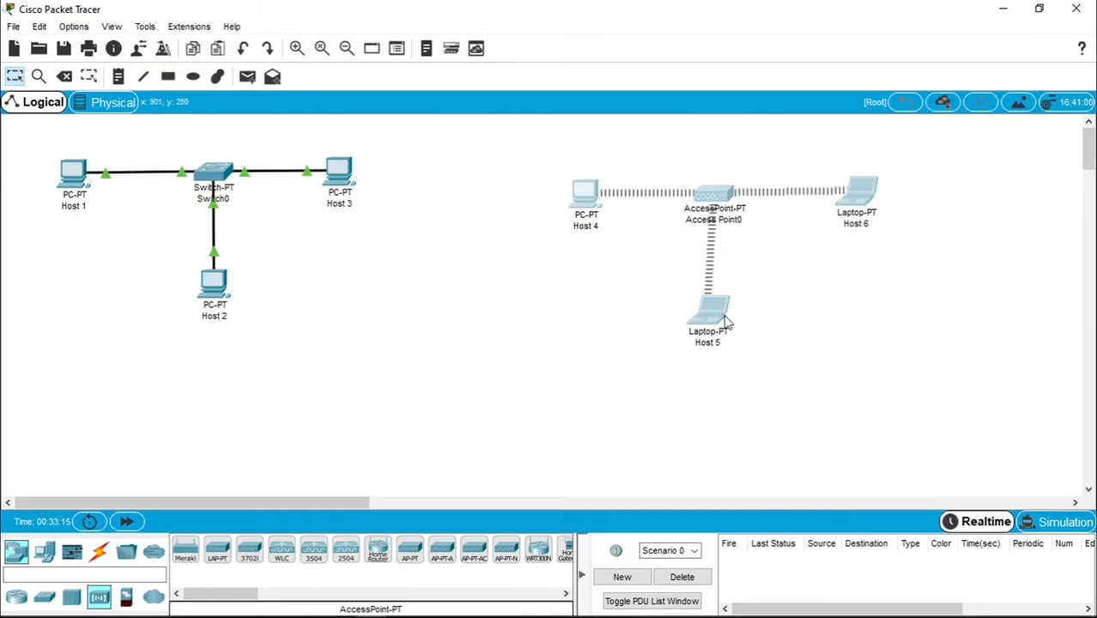
{"action": "left_click_drag", "start_coordinate": [712, 315], "coordinate": [707, 288]}
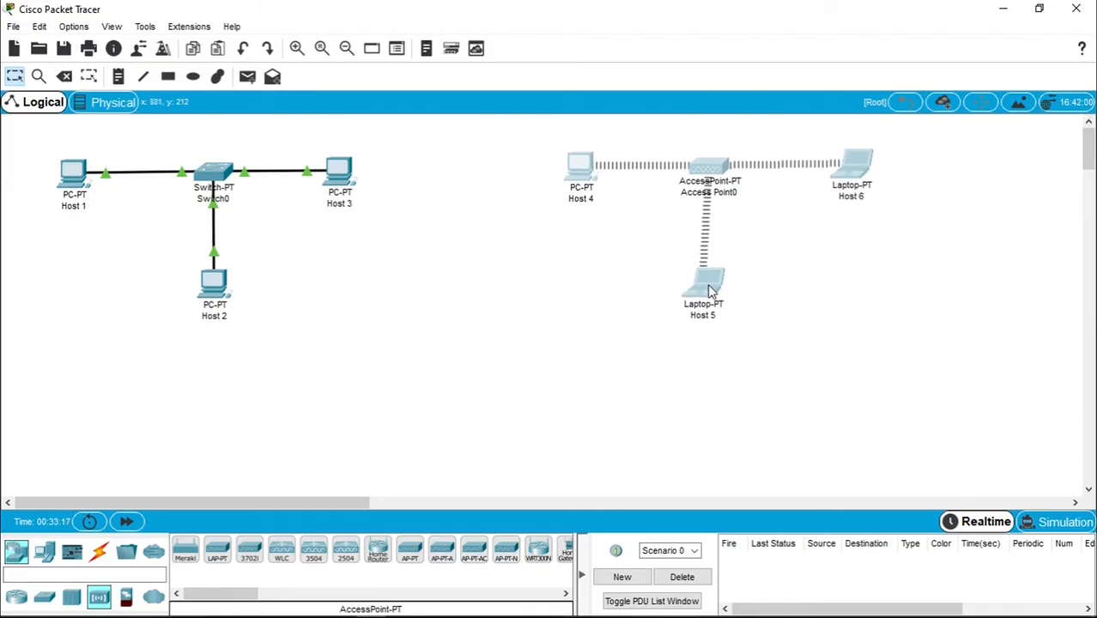
{"action": "left_click", "coordinate": [544, 314]}
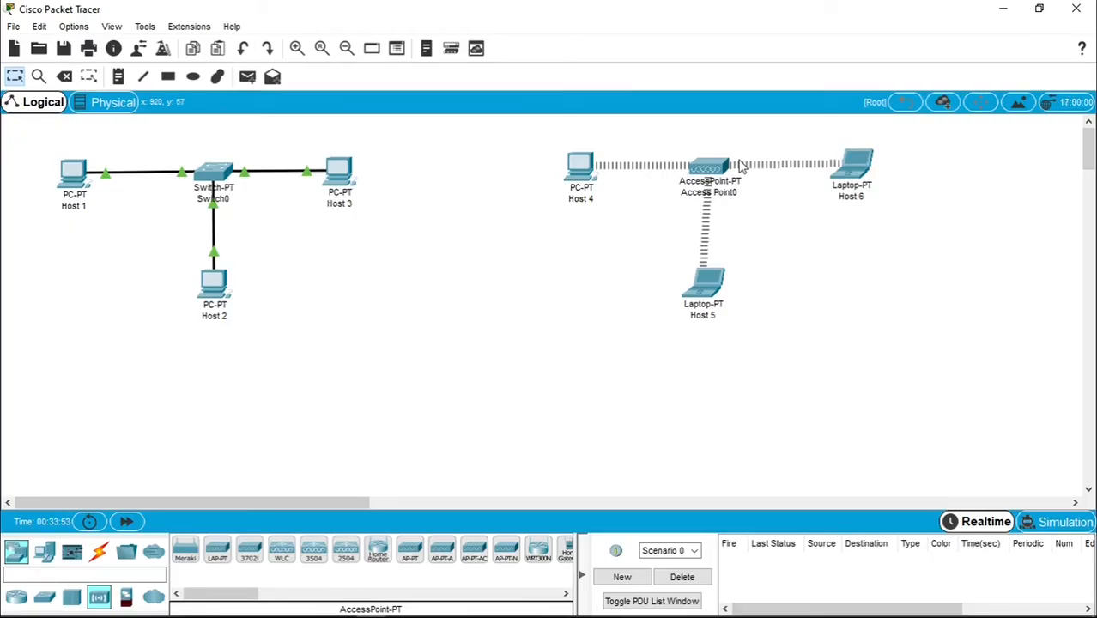
{"action": "mouse_move", "coordinate": [710, 167]}
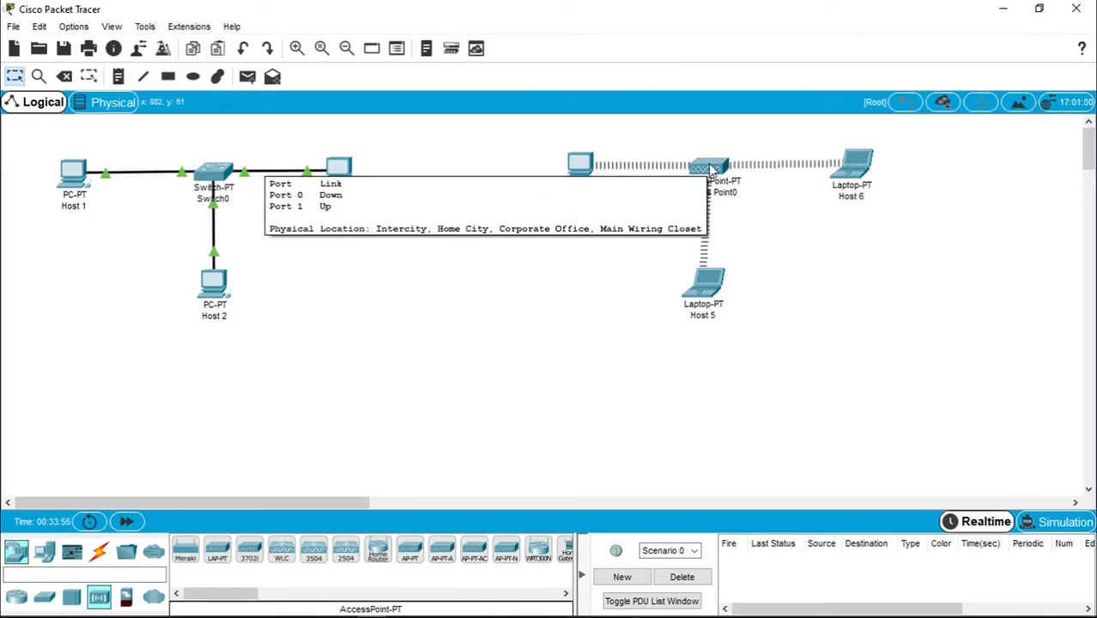
- In Access Point0's Config, review Port 0, its physical modules, then Port 1's wireless settings
{"action": "left_click", "coordinate": [710, 167]}
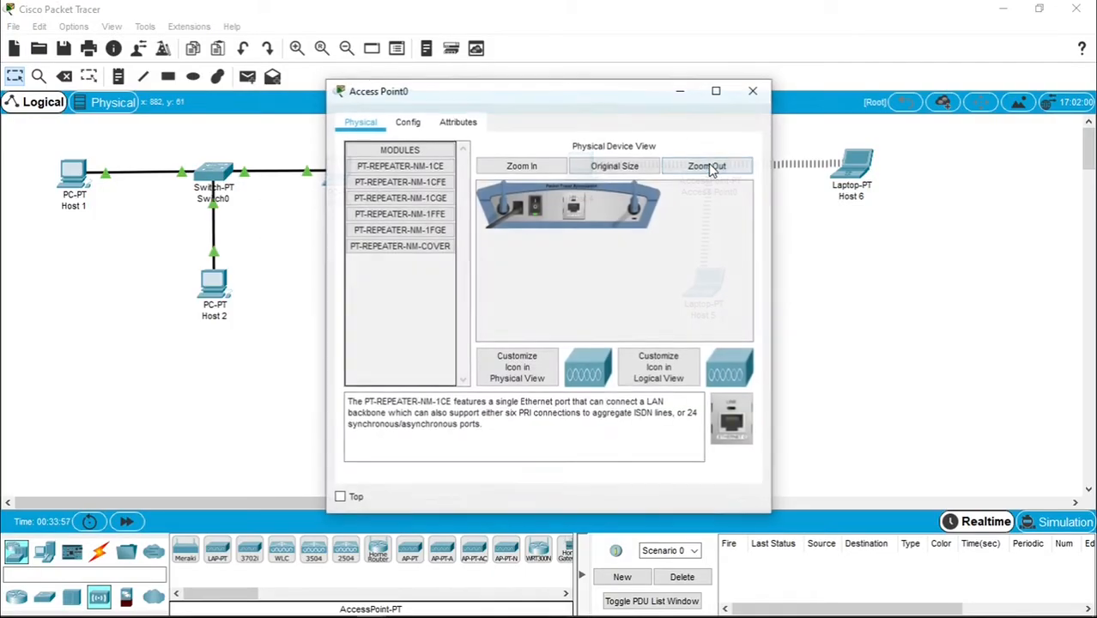
{"action": "left_click_drag", "start_coordinate": [615, 98], "coordinate": [388, 104]}
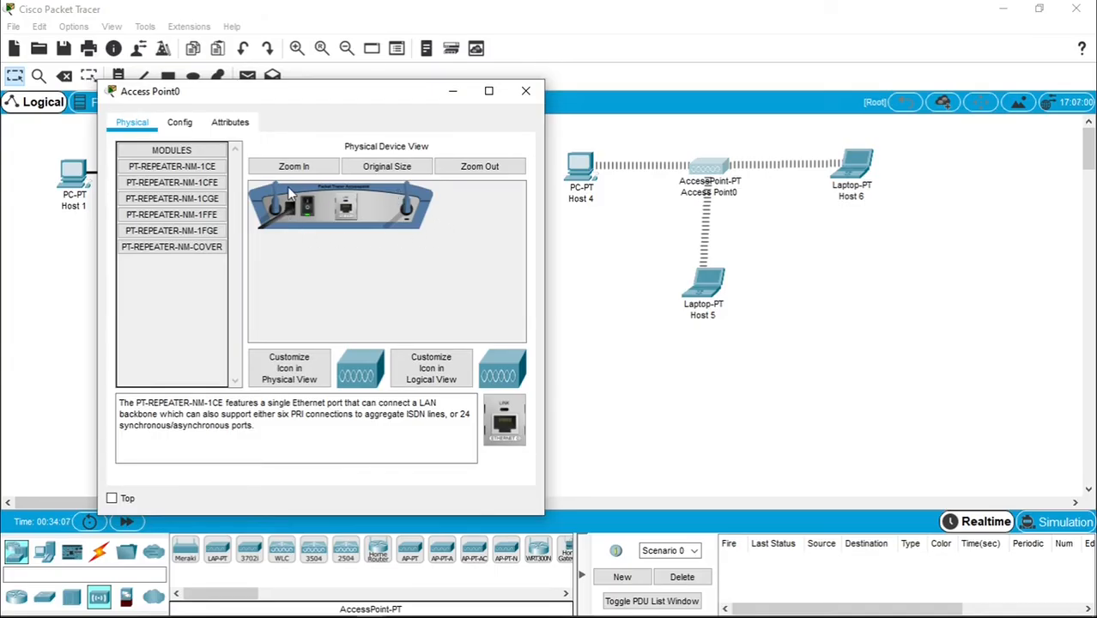
{"action": "left_click", "coordinate": [192, 127]}
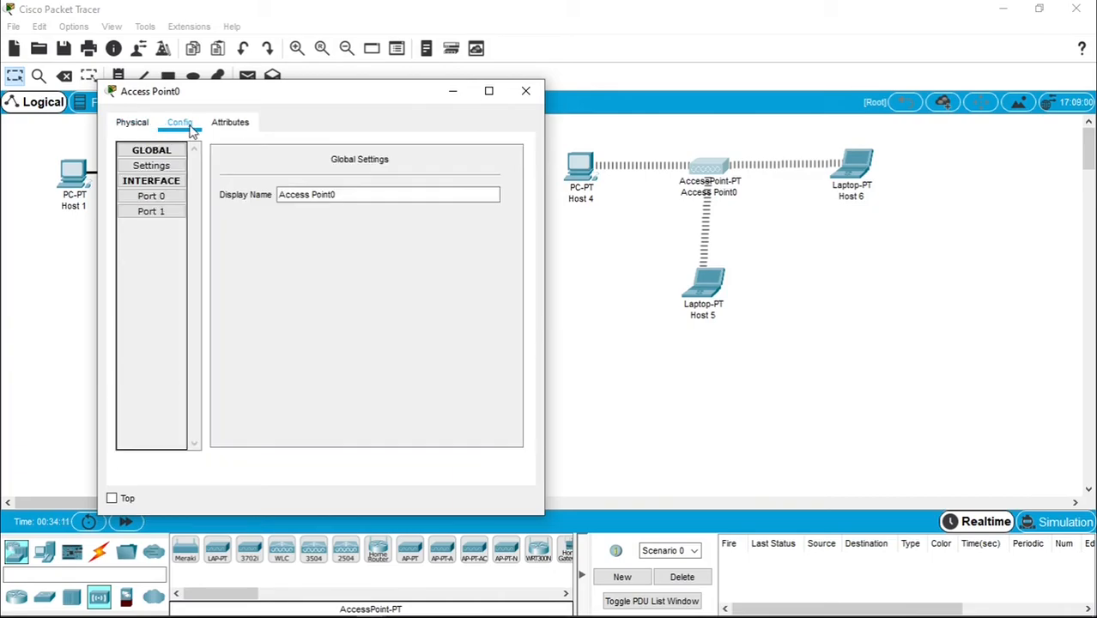
{"action": "left_click", "coordinate": [151, 196]}
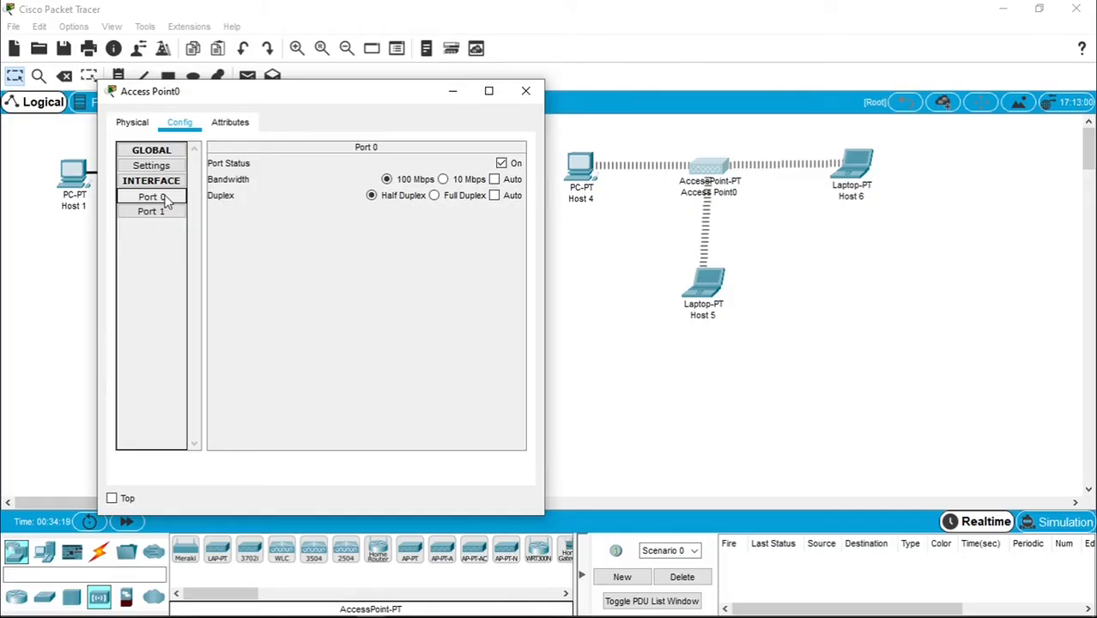
{"action": "left_click", "coordinate": [133, 122]}
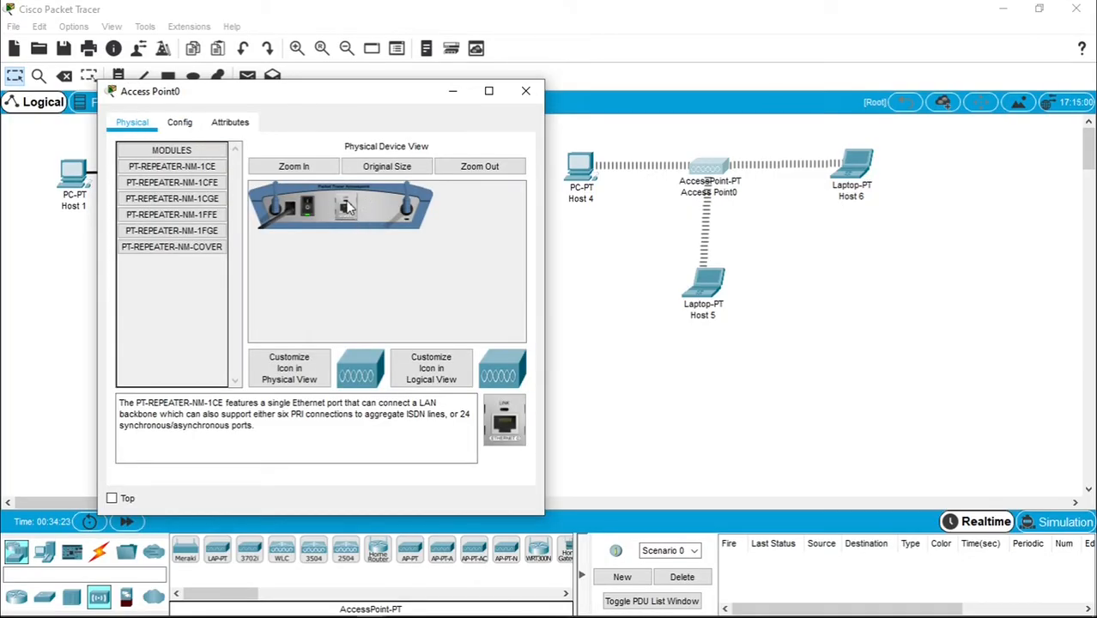
{"action": "left_click", "coordinate": [191, 124]}
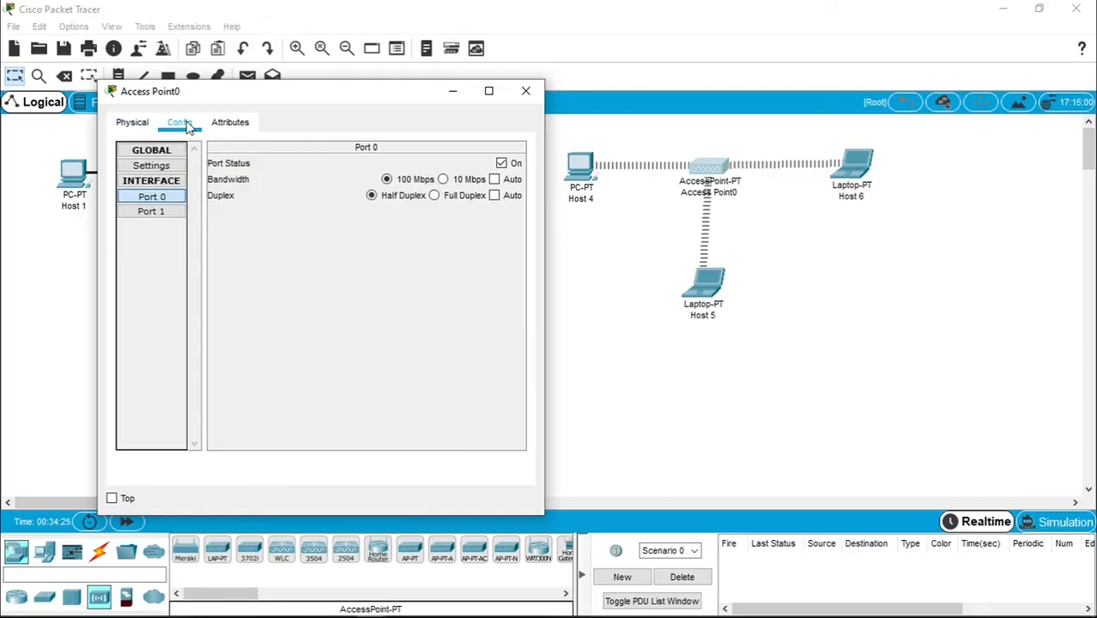
{"action": "left_click", "coordinate": [165, 213]}
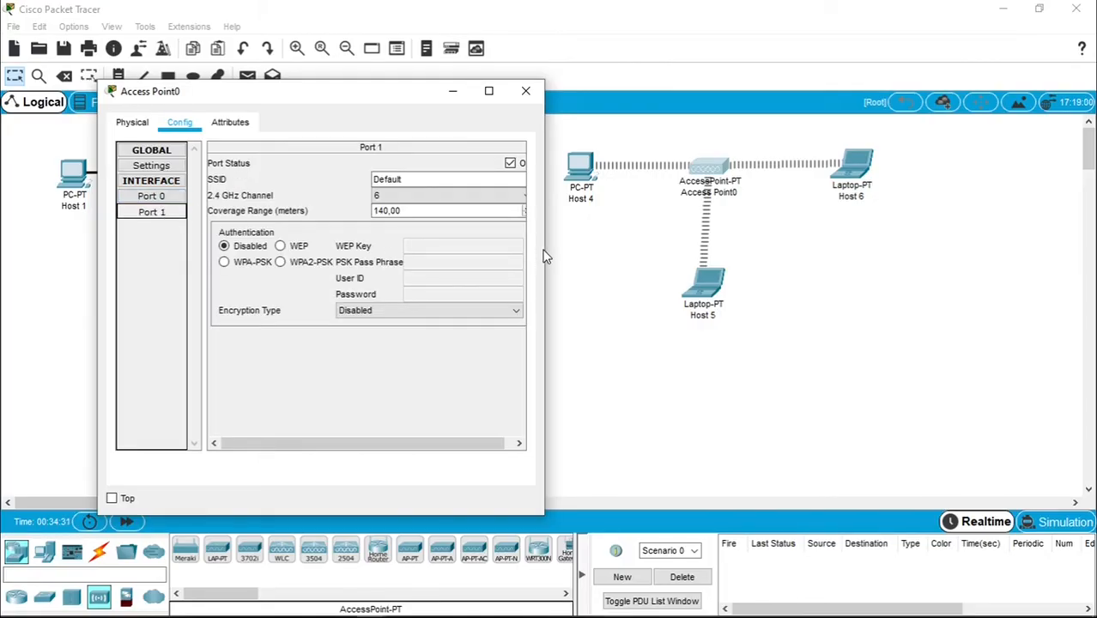
- Replace Access Point0's Port 1 SSID 'Default' with 'pamungkas'
{"action": "left_click_drag", "start_coordinate": [544, 252], "coordinate": [574, 248]}
{"action": "left_click_drag", "start_coordinate": [371, 100], "coordinate": [318, 92]}
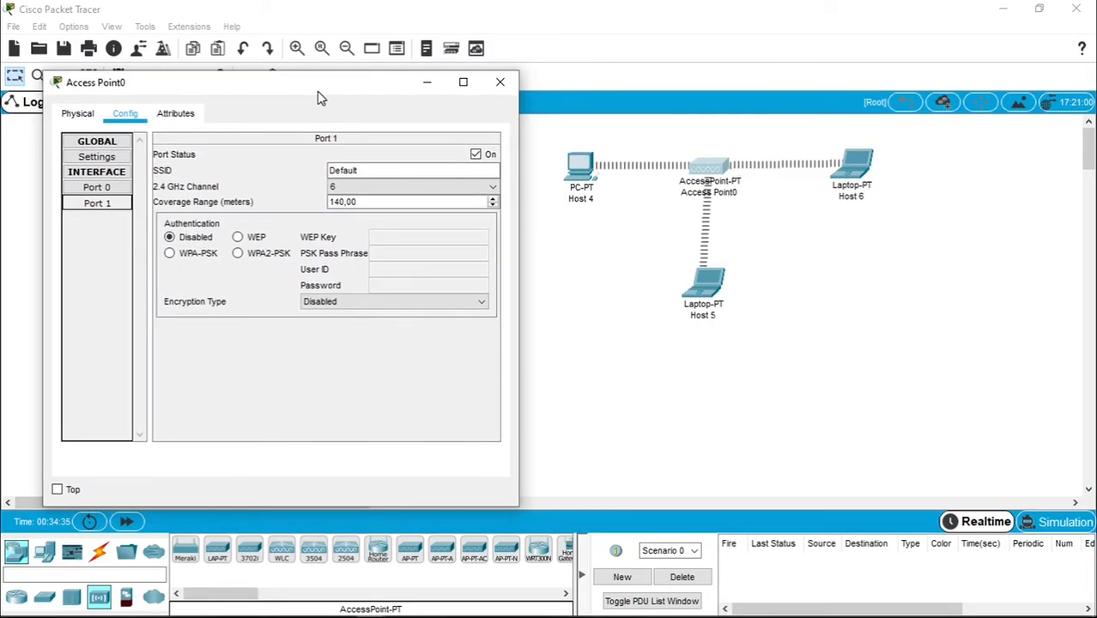
{"action": "left_click", "coordinate": [357, 170]}
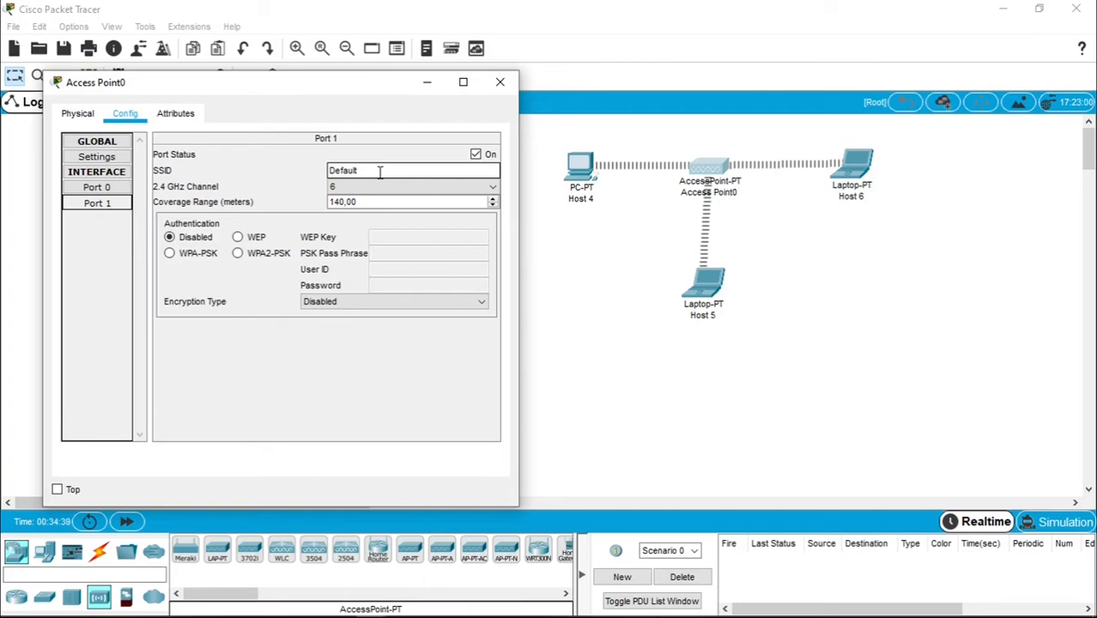
{"action": "left_click_drag", "start_coordinate": [382, 170], "coordinate": [314, 169]}
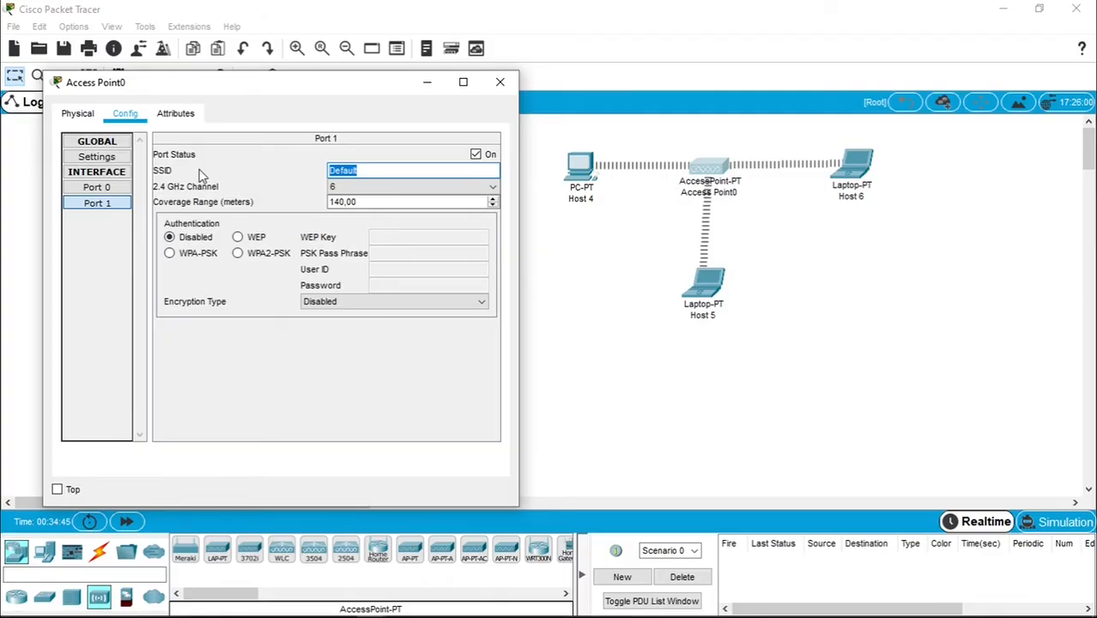
{"action": "type", "text": "pamungkas"}
- Set authentication to WPA-PSK, enter the pass phrase, and close the access point window
{"action": "left_click", "coordinate": [171, 256]}
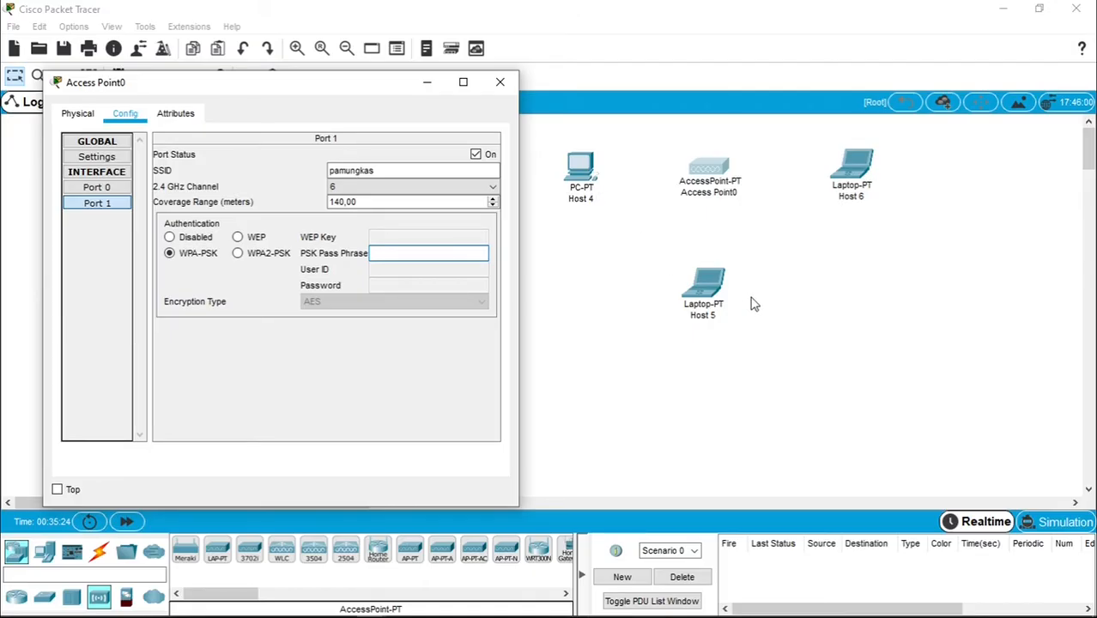
{"action": "left_click", "coordinate": [393, 251]}
{"action": "type", "text": "123"}
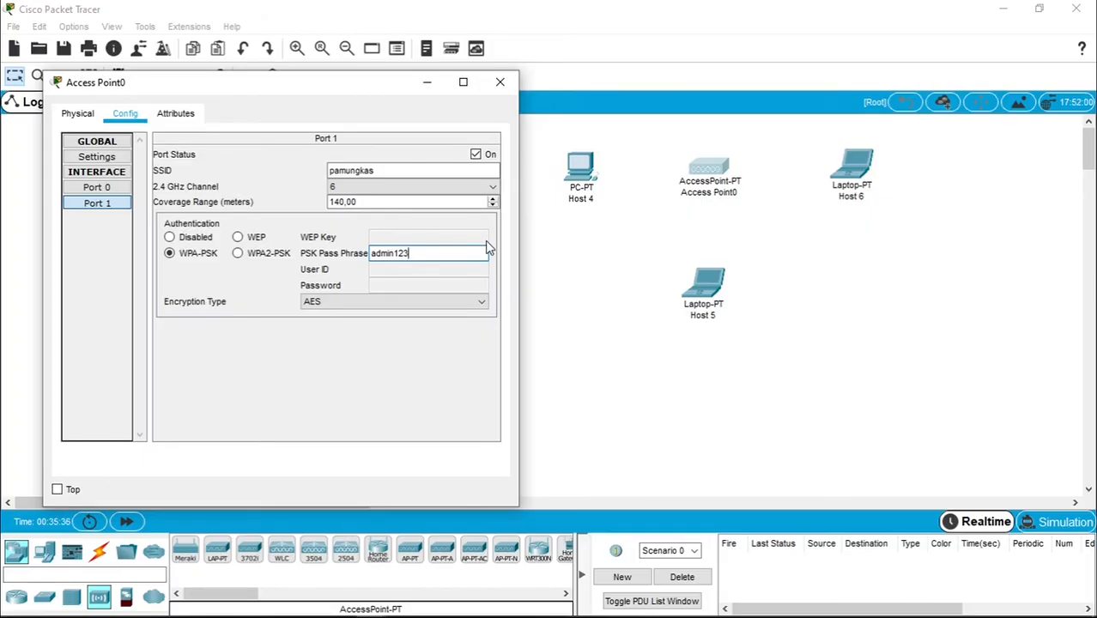
{"action": "left_click", "coordinate": [501, 93]}
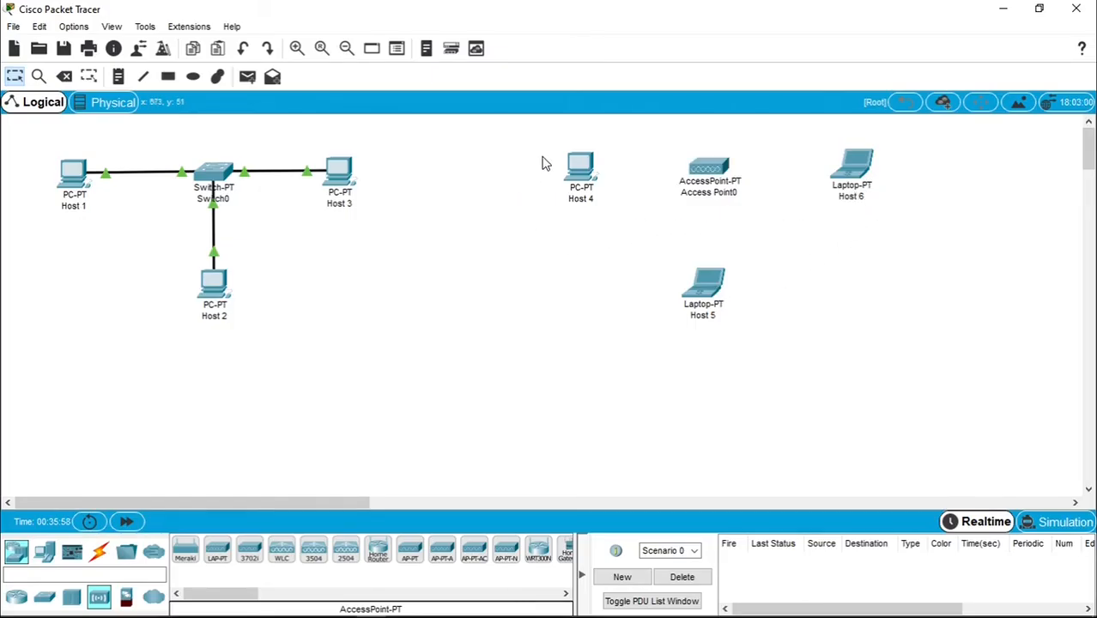
- Open Host 4's window and launch its PC Wireless utility
{"action": "left_click", "coordinate": [576, 169]}
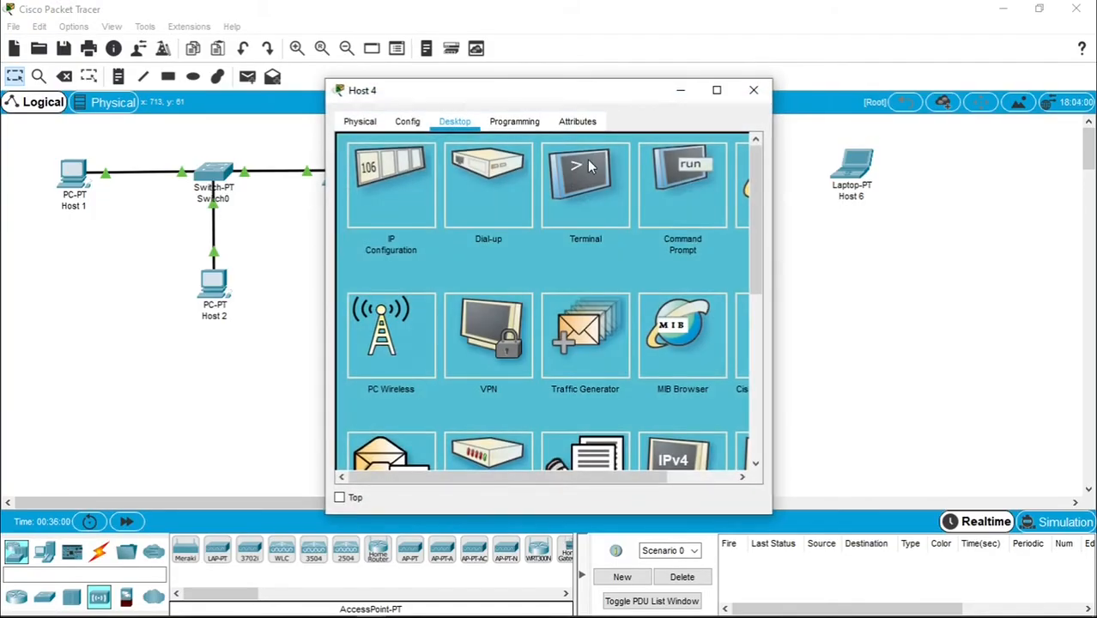
{"action": "left_click_drag", "start_coordinate": [600, 98], "coordinate": [331, 63]}
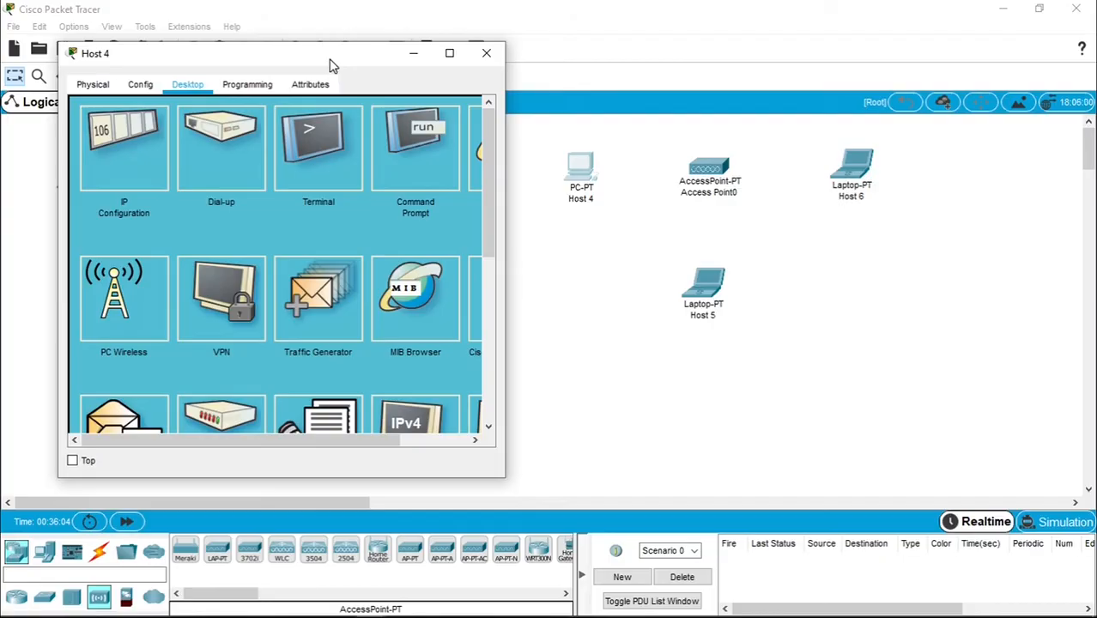
{"action": "left_click", "coordinate": [118, 291]}
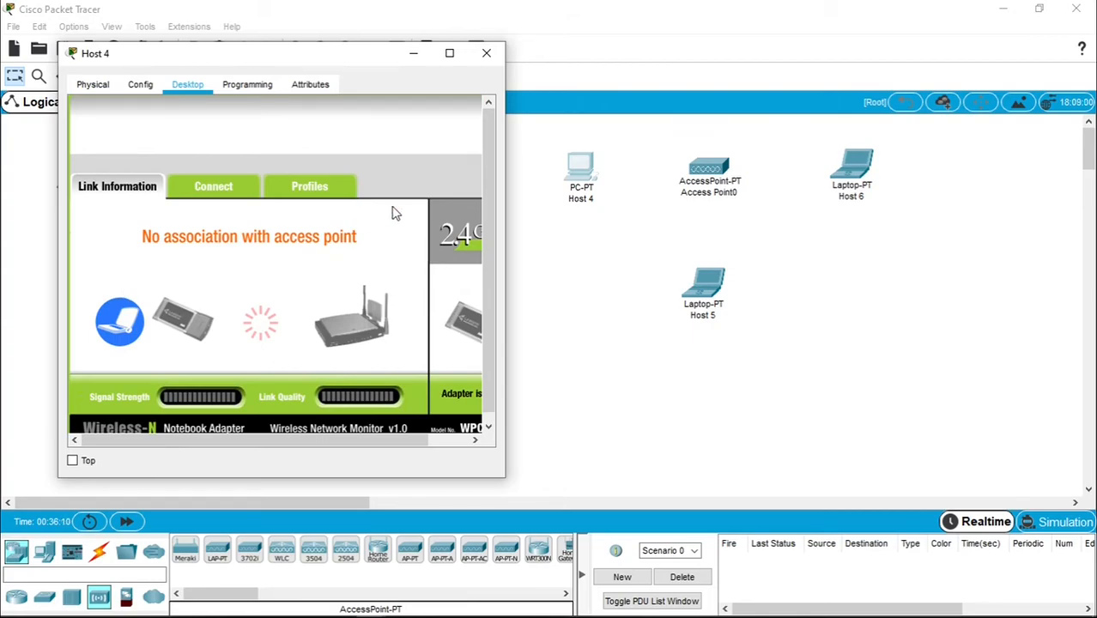
- Connect Host 4 to the access point's 'pamungkas' network using the pre-shared key
{"action": "left_click_drag", "start_coordinate": [506, 174], "coordinate": [562, 176]}
{"action": "left_click_drag", "start_coordinate": [339, 64], "coordinate": [299, 44]}
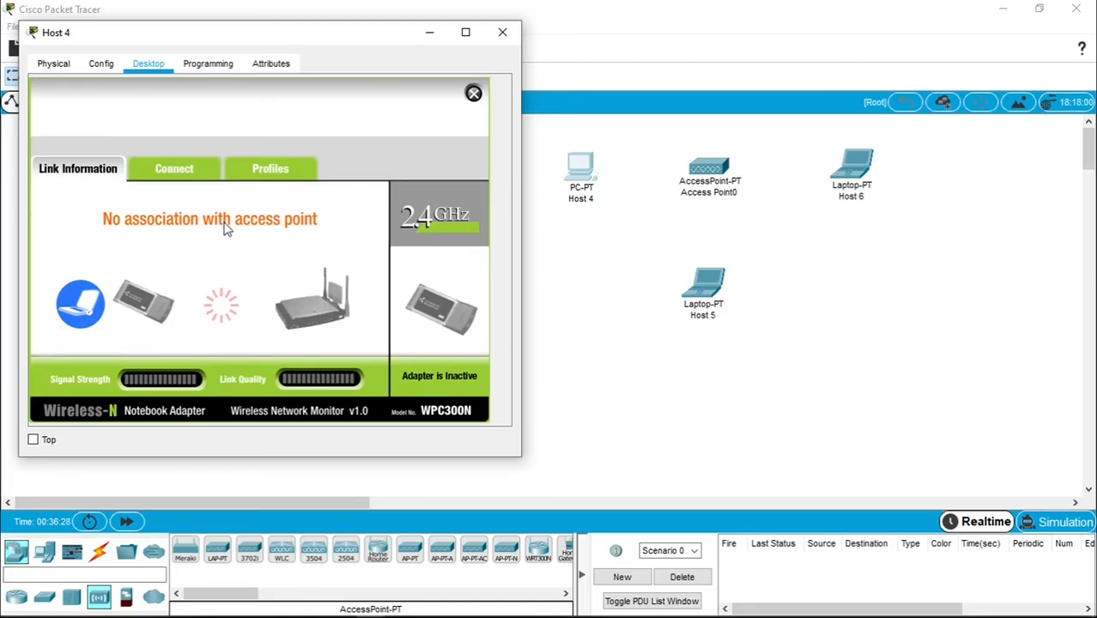
{"action": "left_click", "coordinate": [183, 175]}
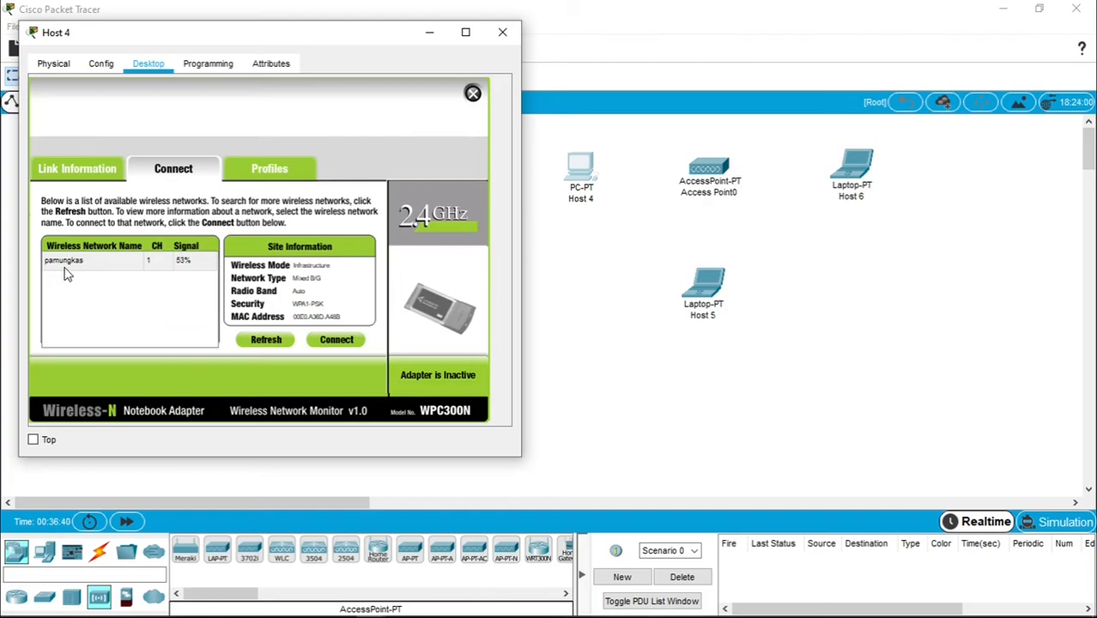
{"action": "left_click", "coordinate": [344, 343]}
{"action": "left_click", "coordinate": [161, 305]}
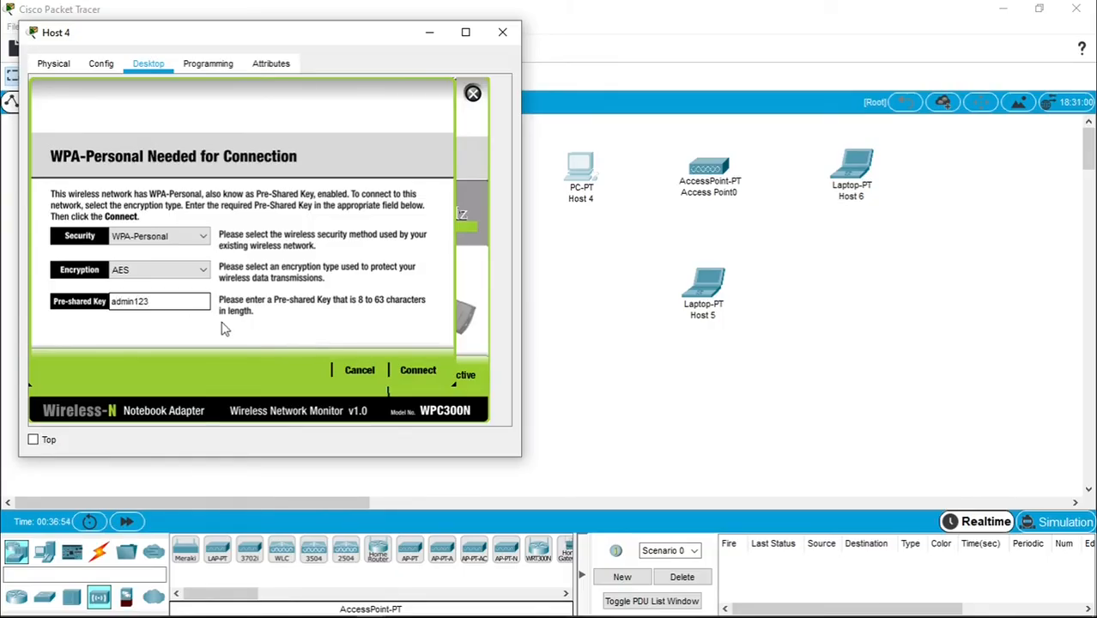
{"action": "left_click", "coordinate": [419, 371]}
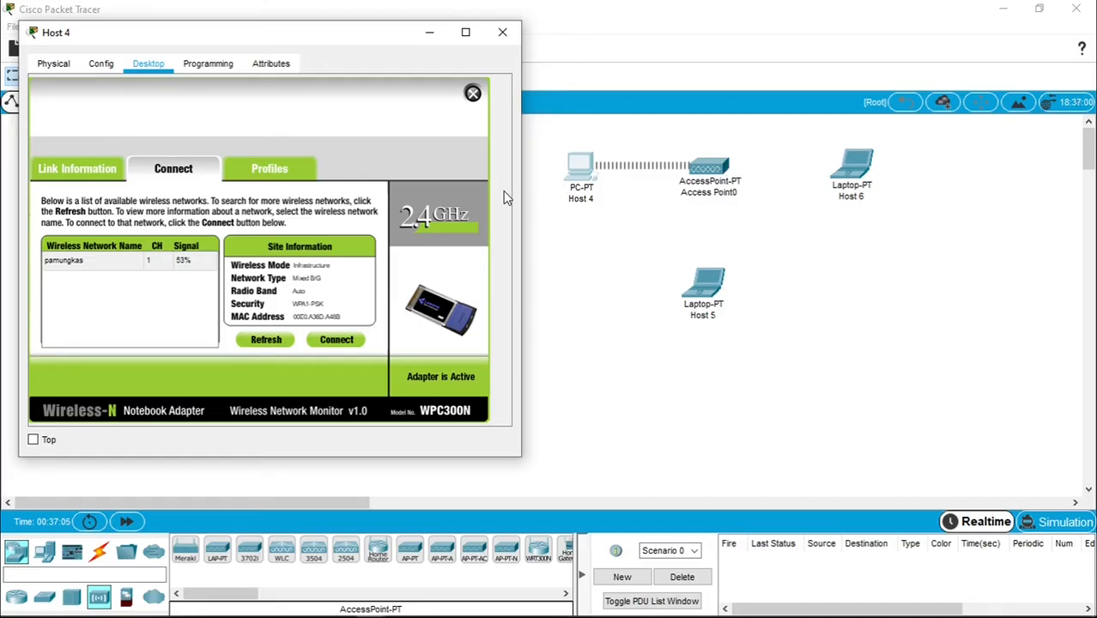
- Check Host 4's Config and wireless Link Information, then close PC Wireless
{"action": "left_click", "coordinate": [110, 69]}
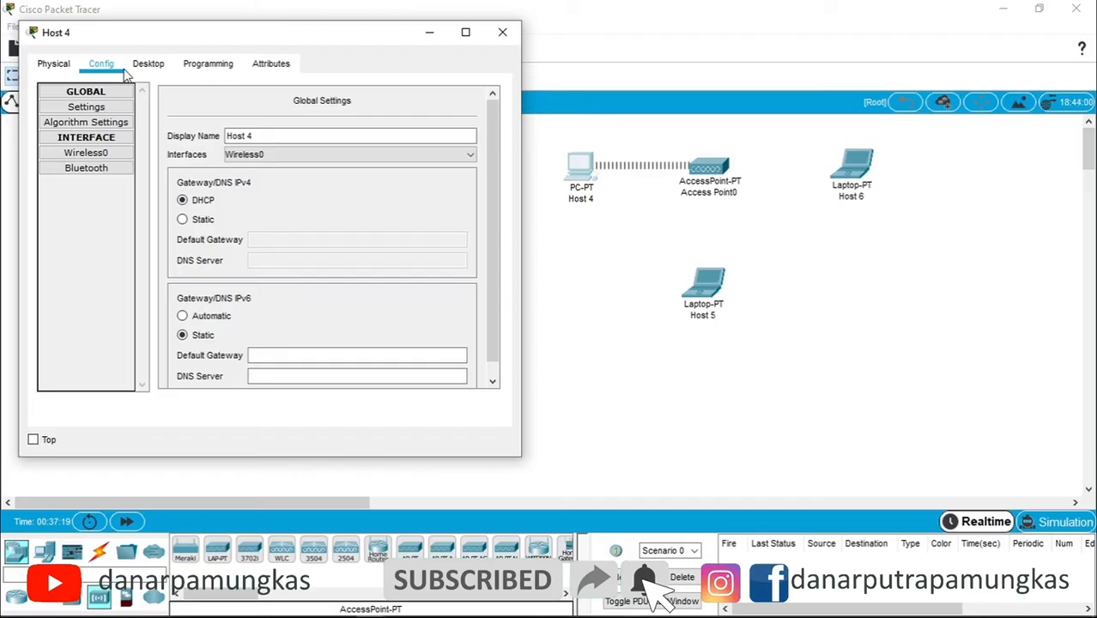
{"action": "left_click", "coordinate": [143, 73]}
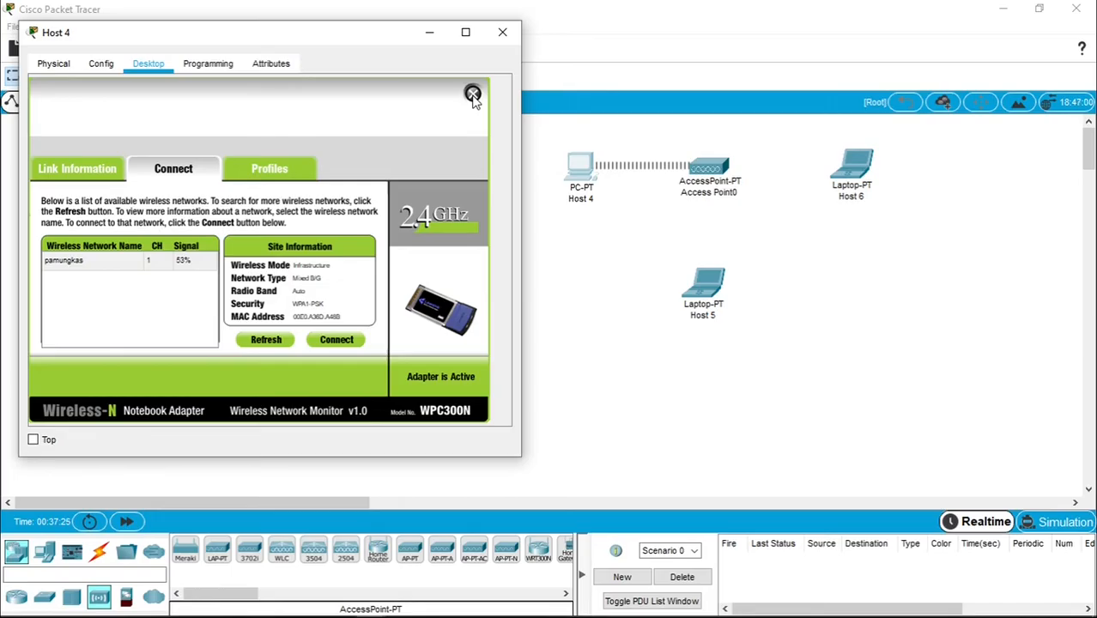
{"action": "left_click", "coordinate": [56, 170]}
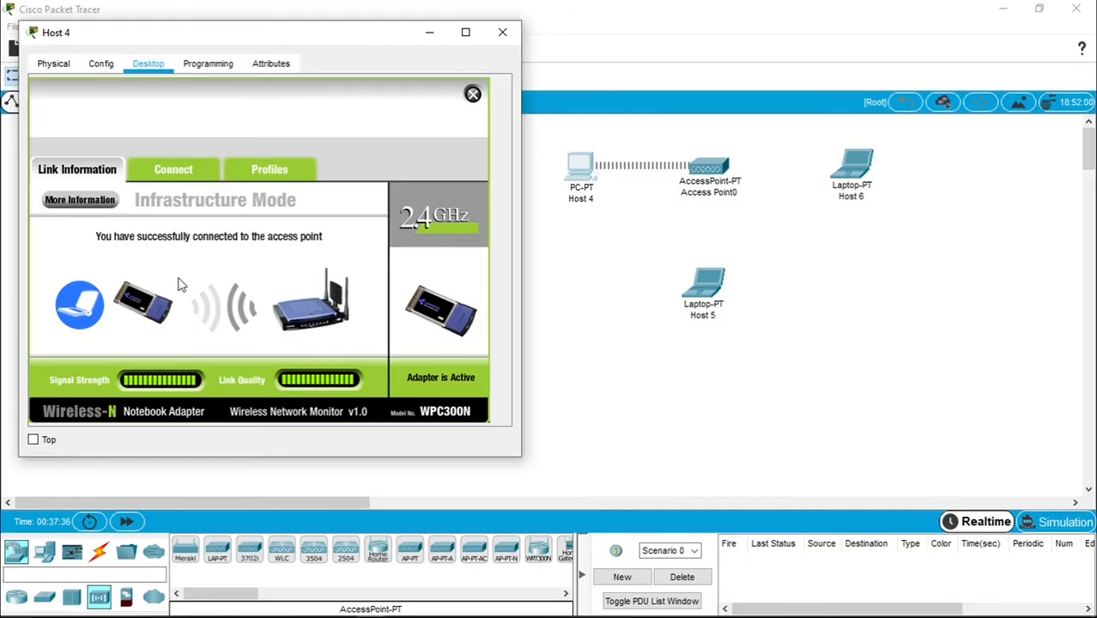
{"action": "left_click", "coordinate": [472, 95]}
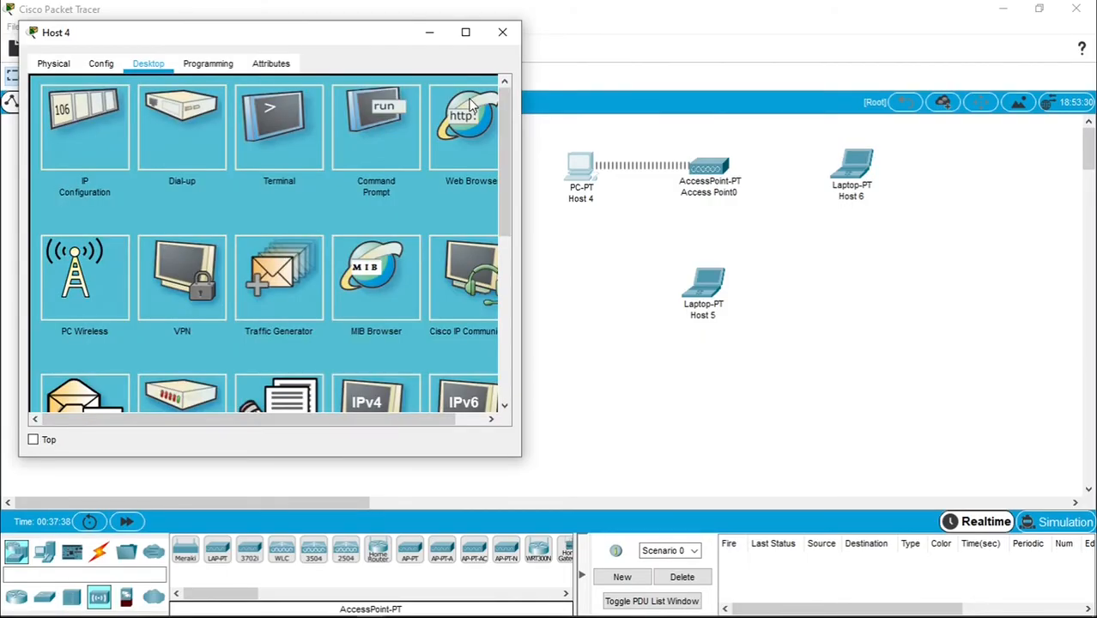
- Set Host 4 to static 200.168.100.4 with mask 255.255.255.0, then open Host 5
{"action": "left_click", "coordinate": [97, 135]}
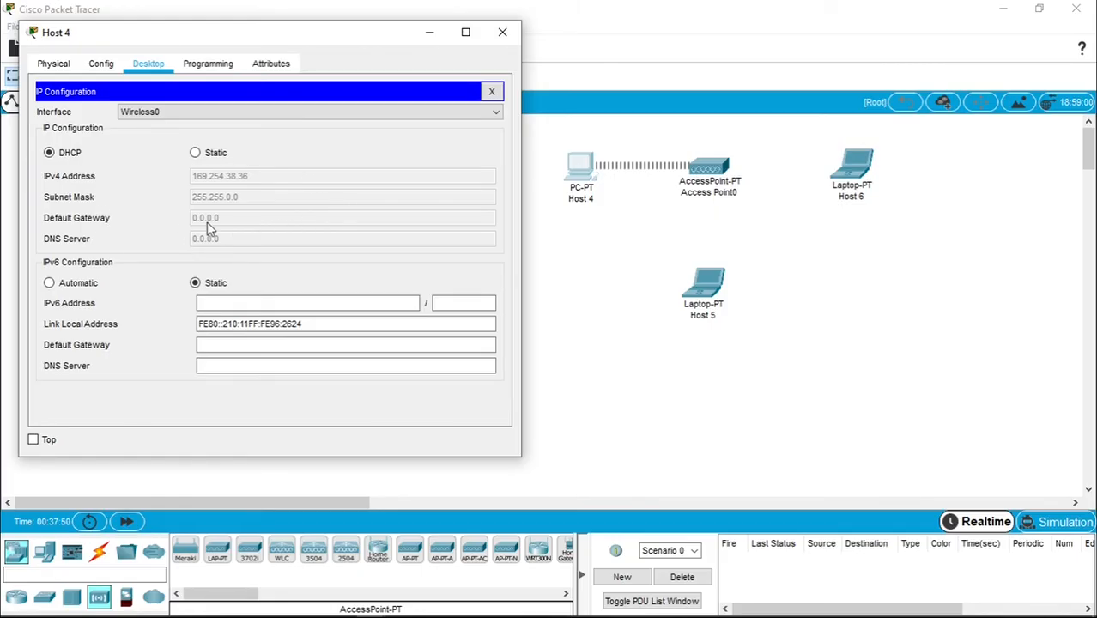
{"action": "left_click", "coordinate": [195, 155]}
{"action": "left_click", "coordinate": [225, 175]}
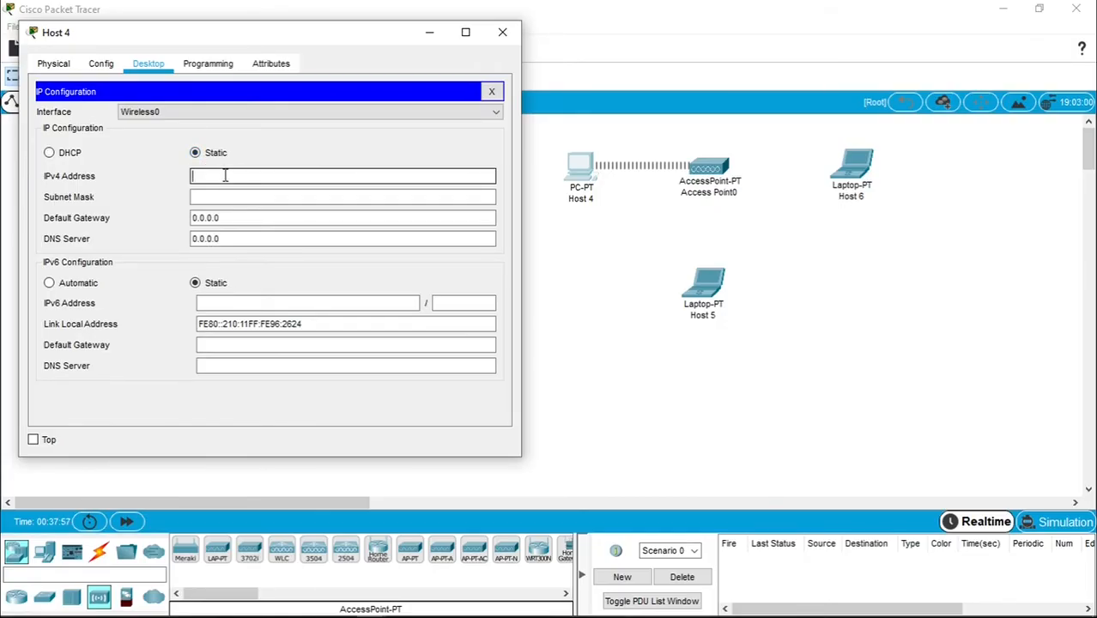
{"action": "type", "text": "200.168.100.2"}
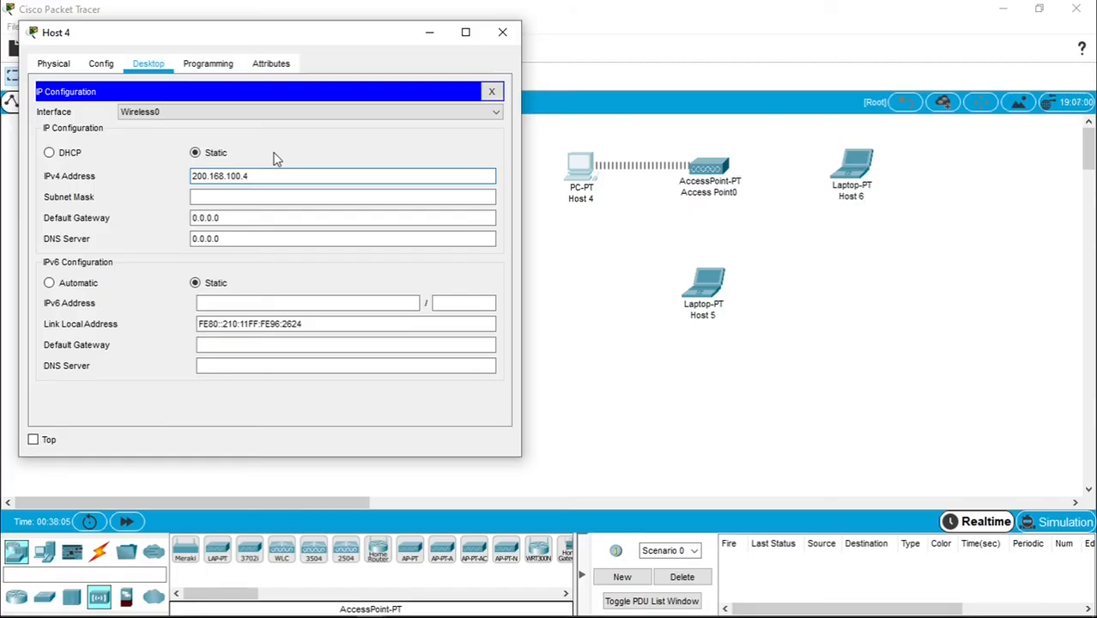
{"action": "left_click", "coordinate": [275, 196]}
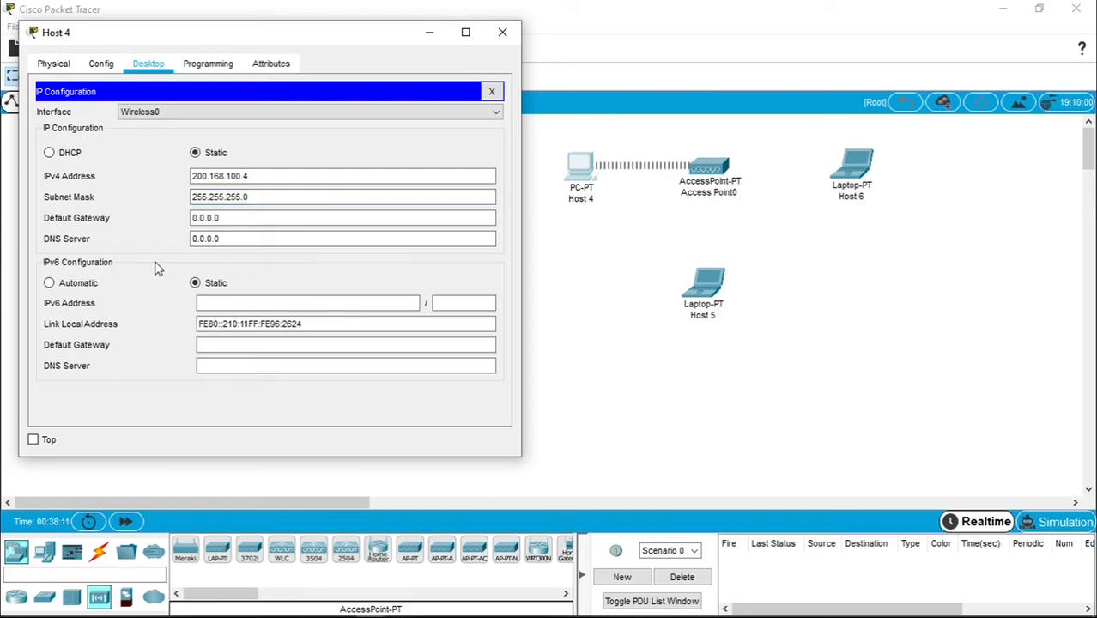
{"action": "left_click", "coordinate": [502, 34]}
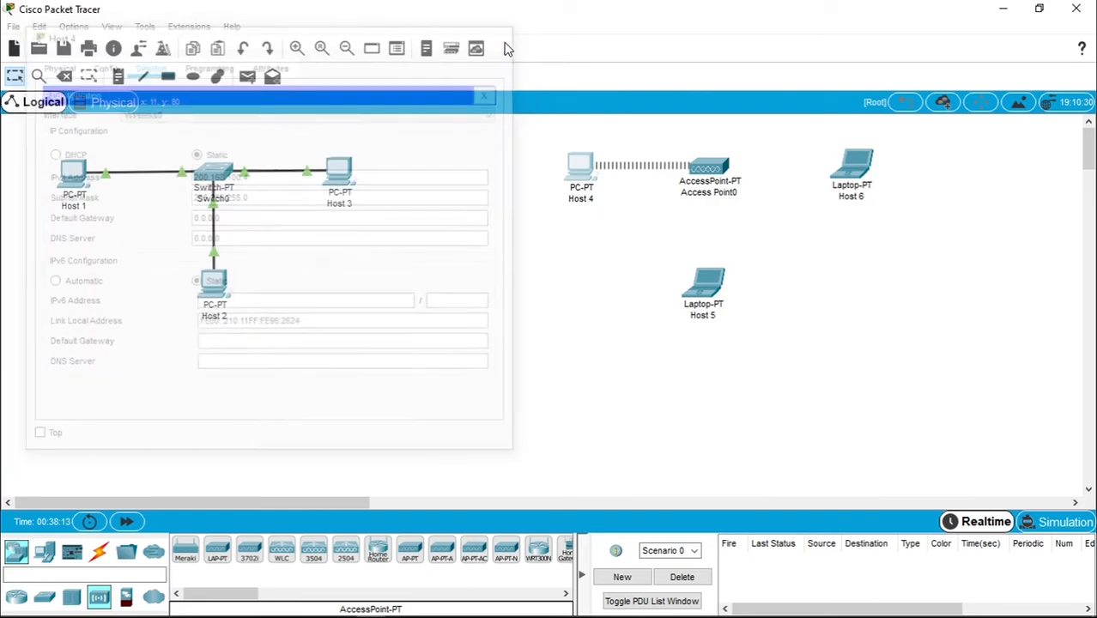
{"action": "mouse_move", "coordinate": [579, 184]}
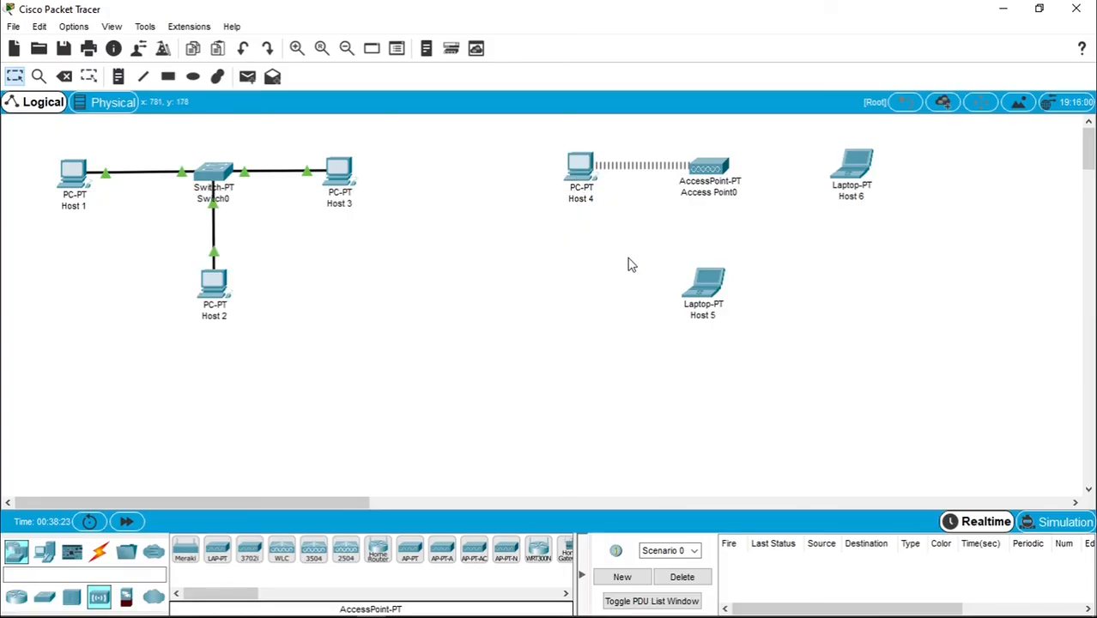
{"action": "left_click", "coordinate": [709, 297]}
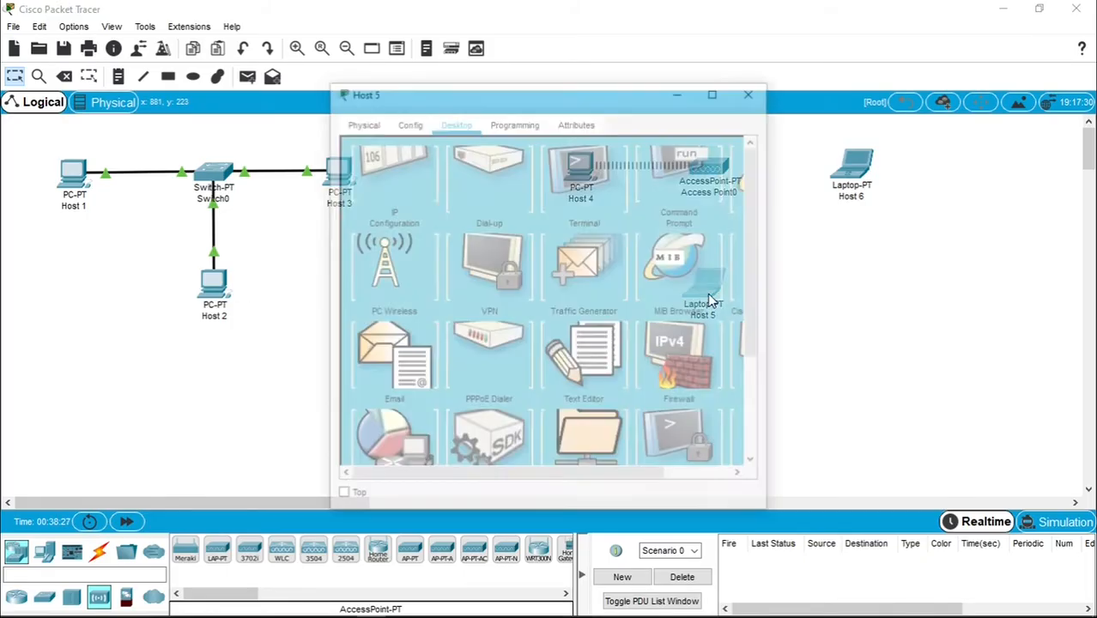
- Join Host 5 to the access point's secured network with the pre-shared key
{"action": "left_click_drag", "start_coordinate": [539, 98], "coordinate": [265, 69]}
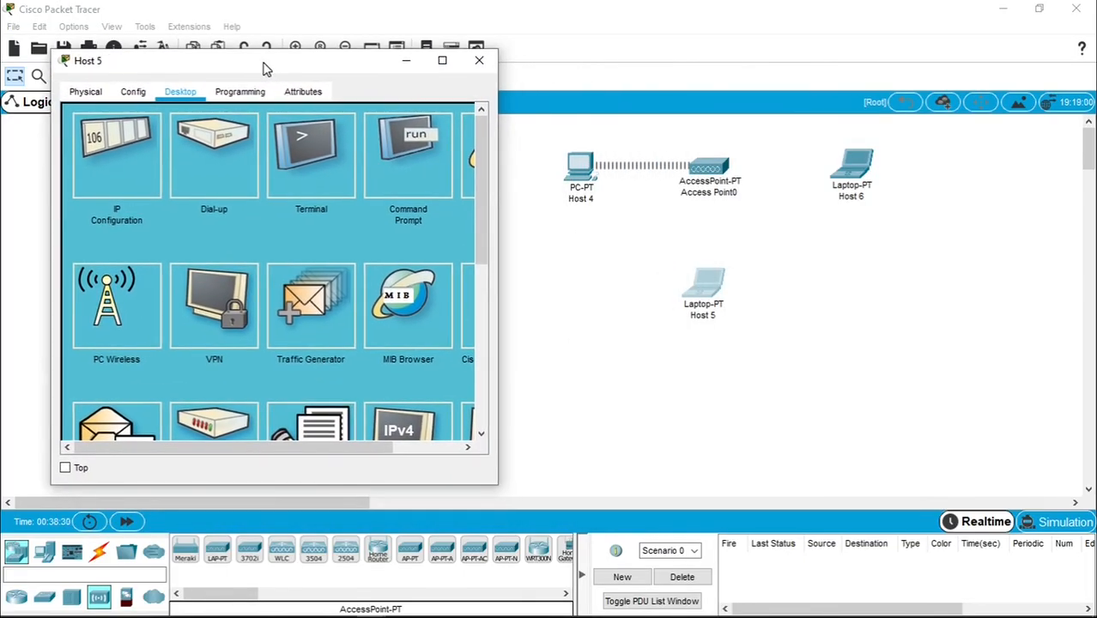
{"action": "left_click", "coordinate": [128, 311]}
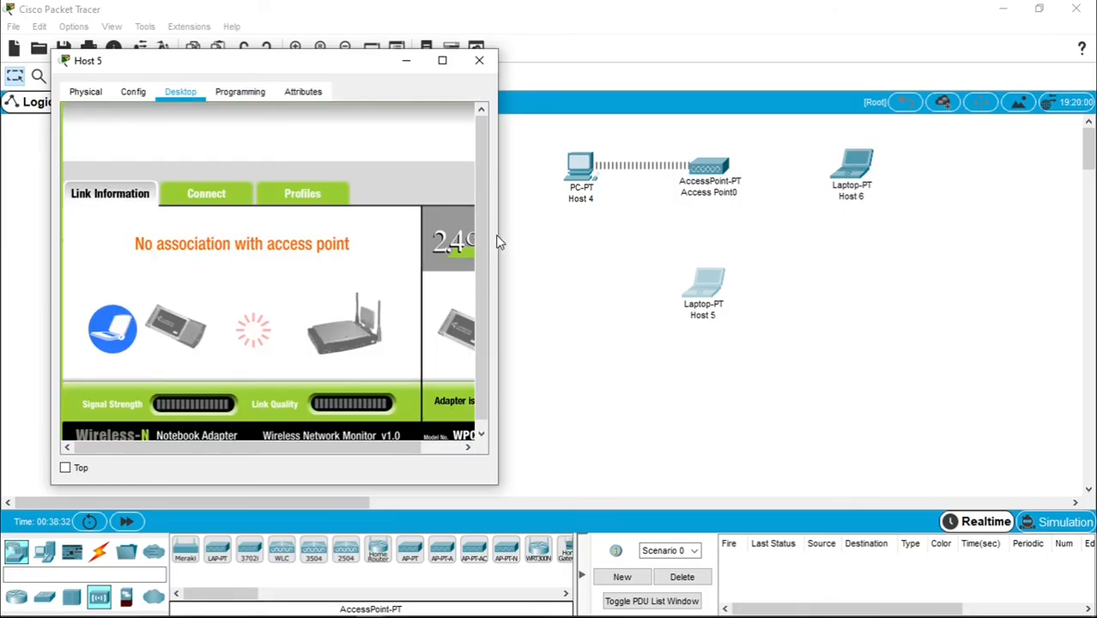
{"action": "left_click_drag", "start_coordinate": [505, 234], "coordinate": [551, 233]}
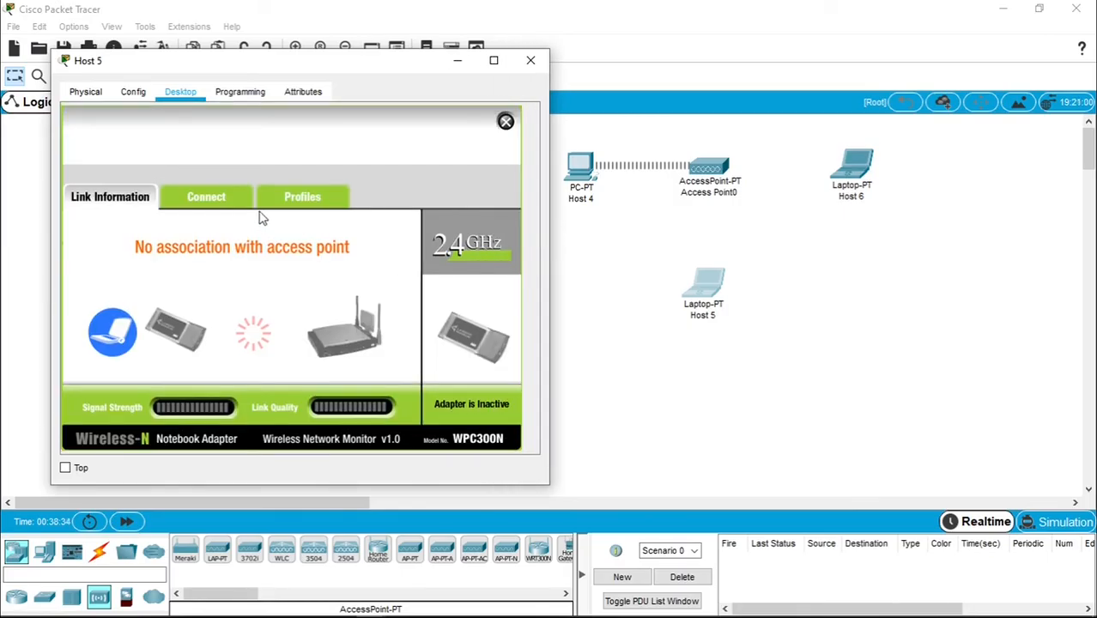
{"action": "left_click", "coordinate": [222, 206]}
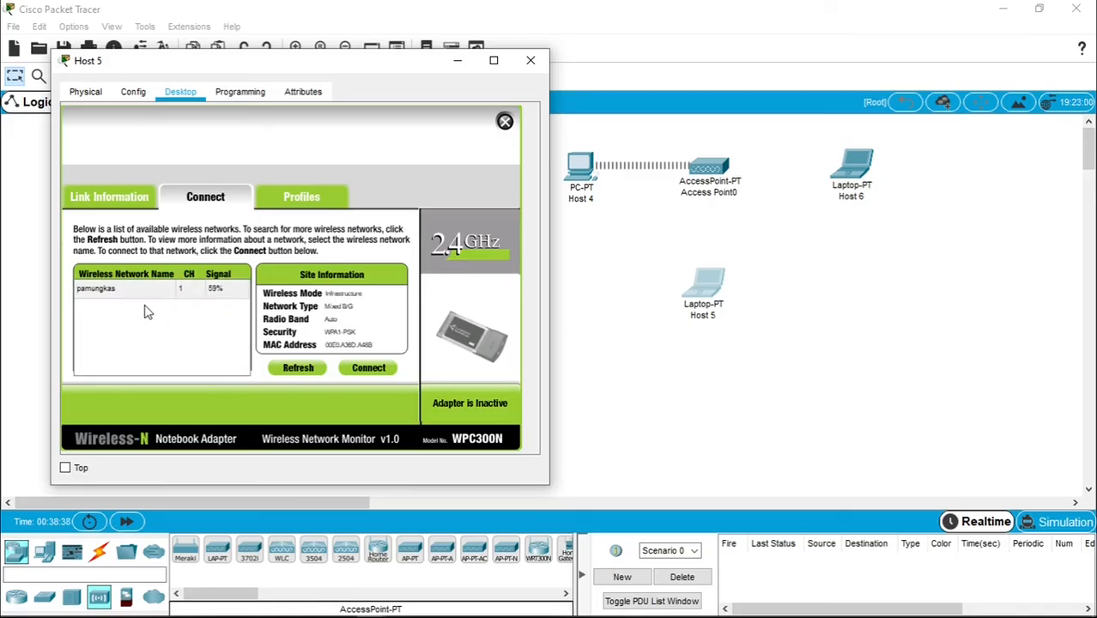
{"action": "left_click", "coordinate": [109, 290]}
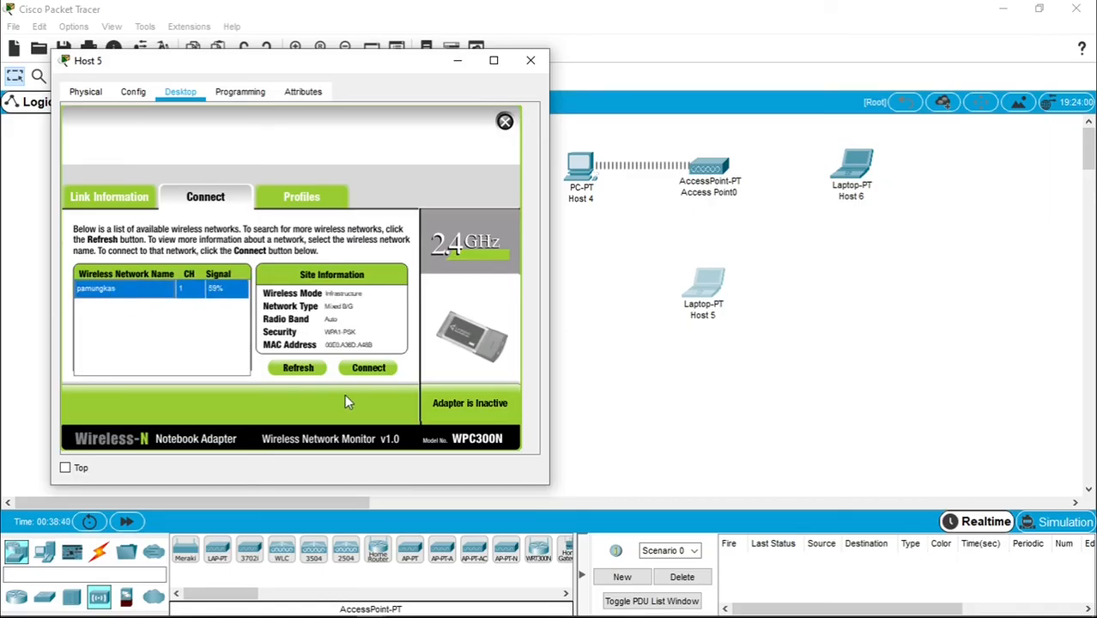
{"action": "left_click", "coordinate": [371, 368]}
{"action": "left_click", "coordinate": [185, 331]}
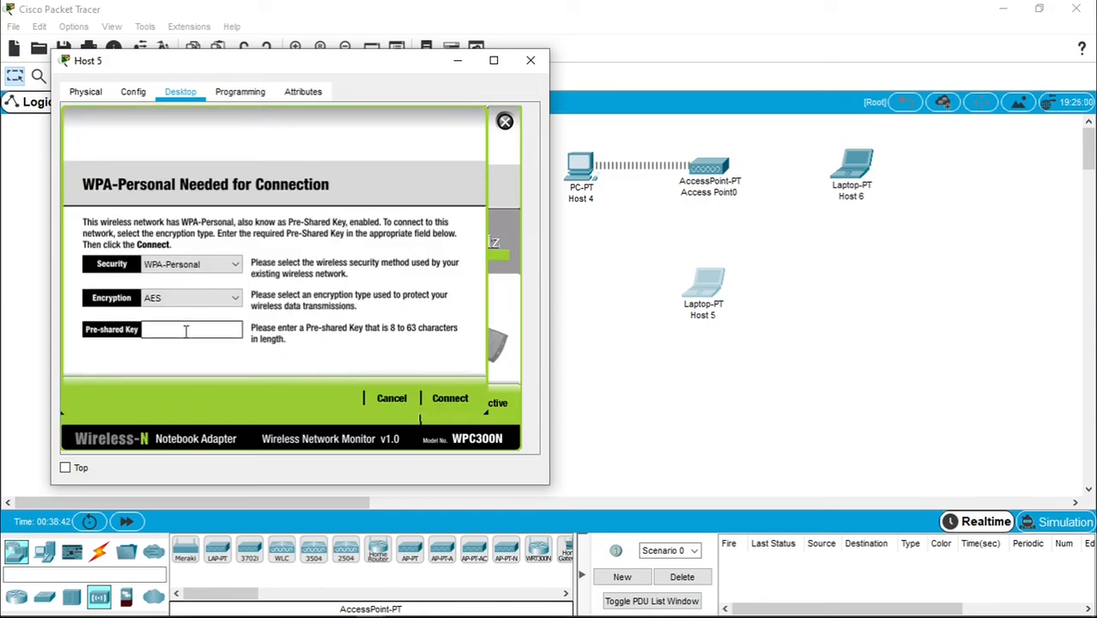
{"action": "type", "text": "admin123"}
{"action": "left_click", "coordinate": [450, 397]}
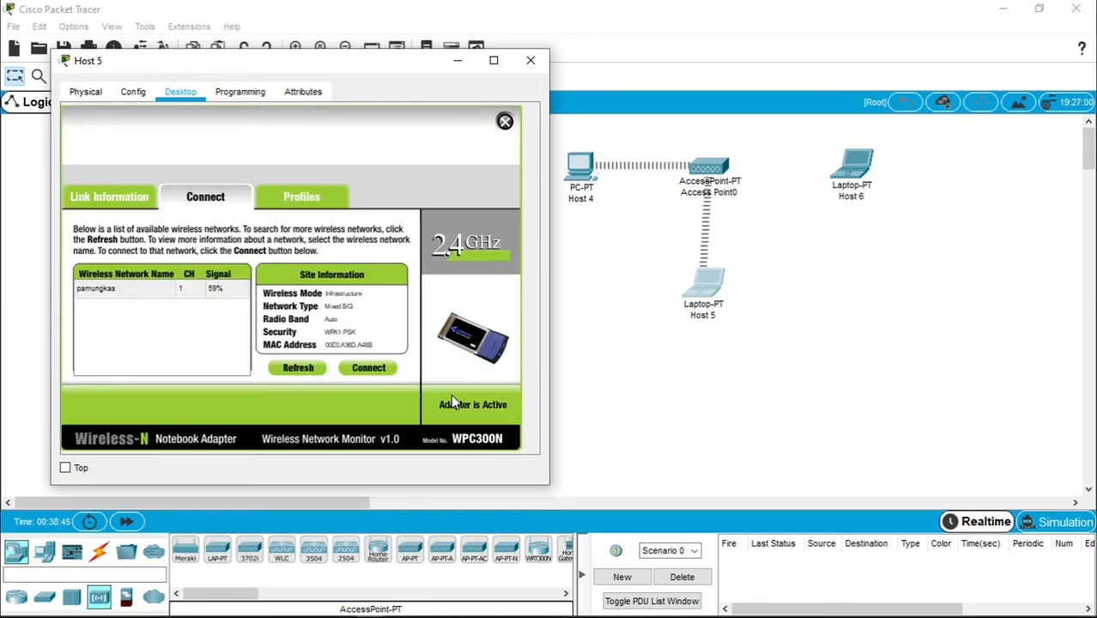
{"action": "left_click", "coordinate": [505, 121]}
- Give Host 5 static IP 200.168.100.5 with mask 255.255.255.0 and close its window
{"action": "left_click", "coordinate": [127, 145]}
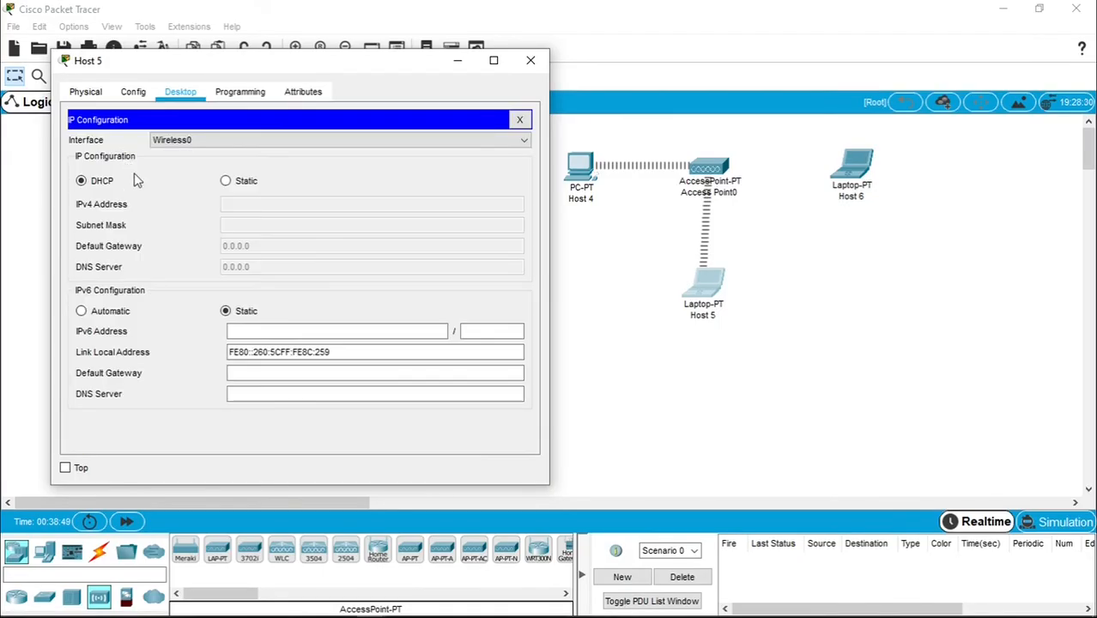
{"action": "left_click", "coordinate": [230, 181]}
{"action": "left_click", "coordinate": [244, 202]}
{"action": "type", "text": "200.168.100.2"}
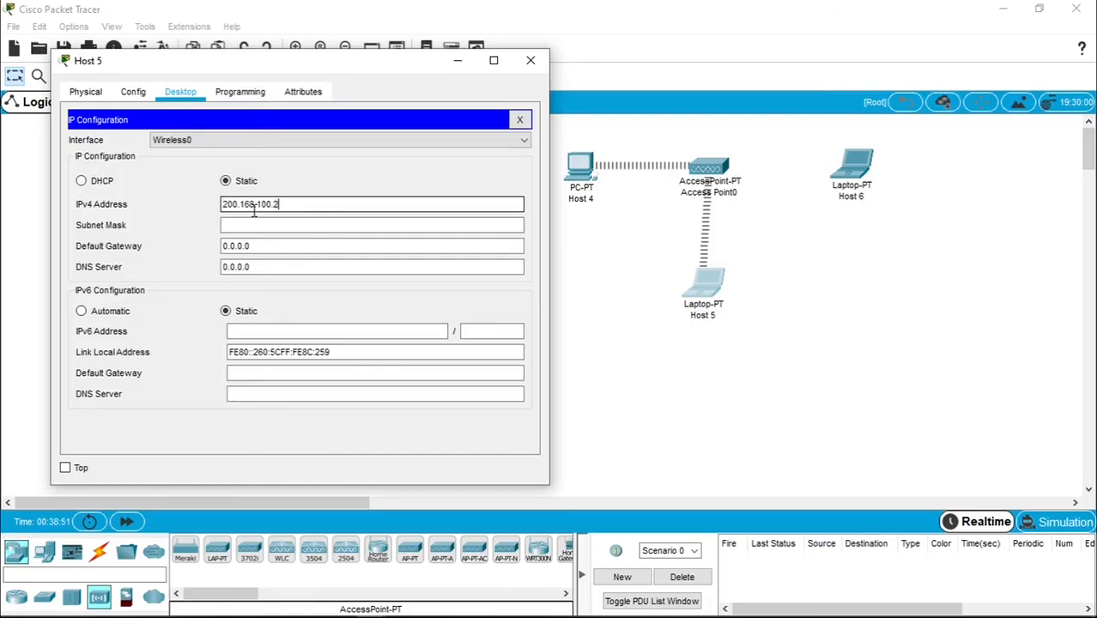
{"action": "key", "text": "BackSpace"}
{"action": "type", "text": "5"}
{"action": "left_click", "coordinate": [299, 222]}
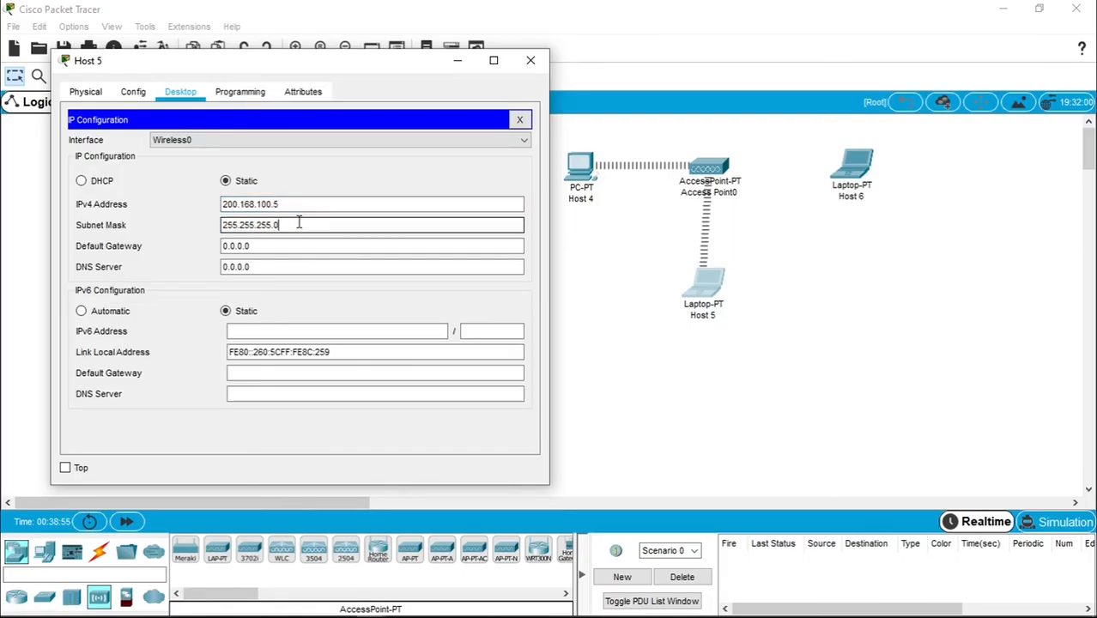
{"action": "left_click", "coordinate": [531, 61]}
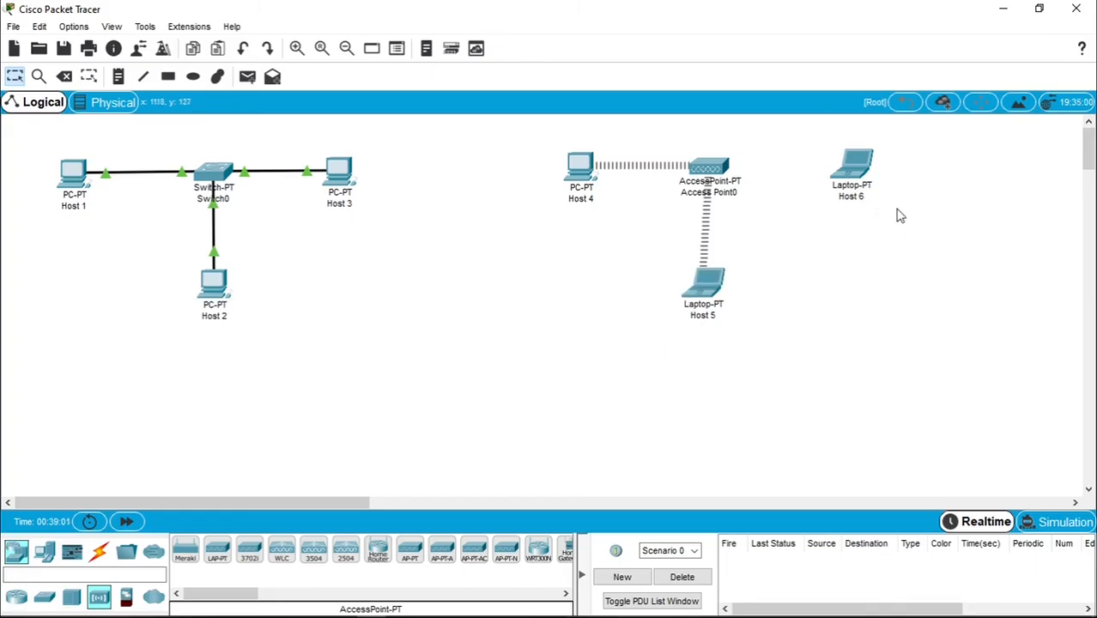
- Rescan and join Host 6 to the access point's secured network with the pre-shared key
{"action": "left_click", "coordinate": [853, 166]}
{"action": "left_click_drag", "start_coordinate": [603, 97], "coordinate": [327, 88]}
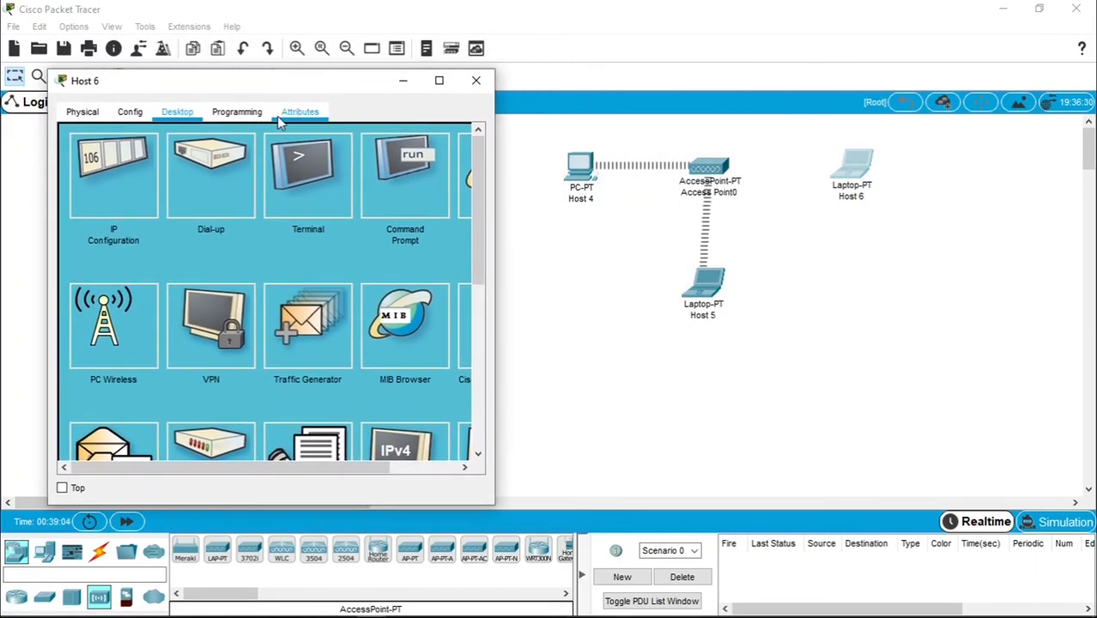
{"action": "left_click", "coordinate": [123, 340]}
{"action": "left_click", "coordinate": [221, 218]}
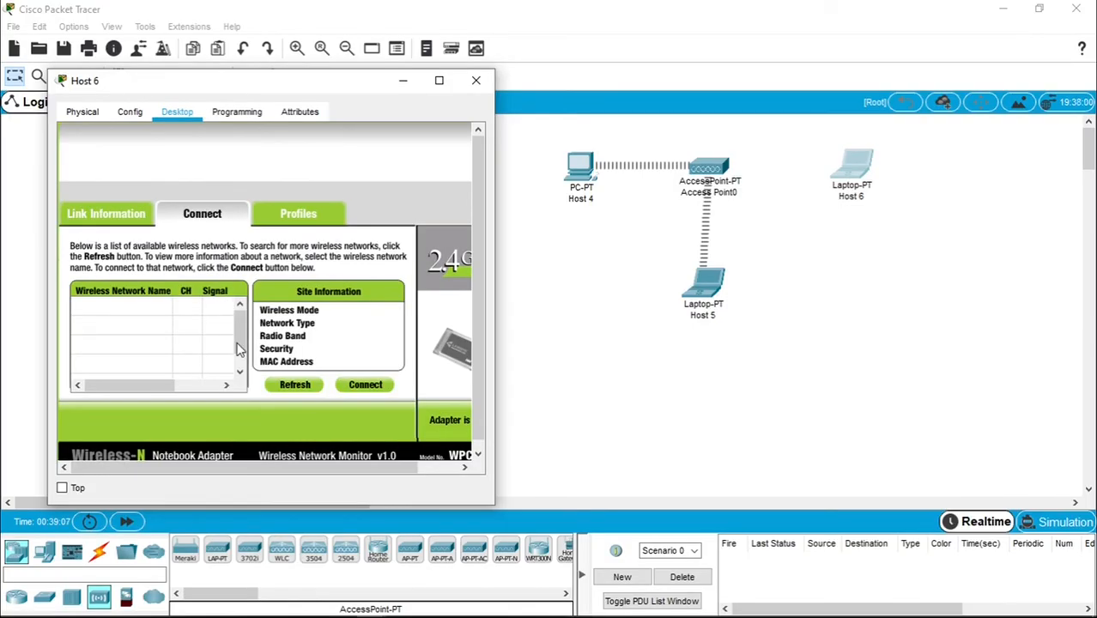
{"action": "left_click", "coordinate": [312, 379]}
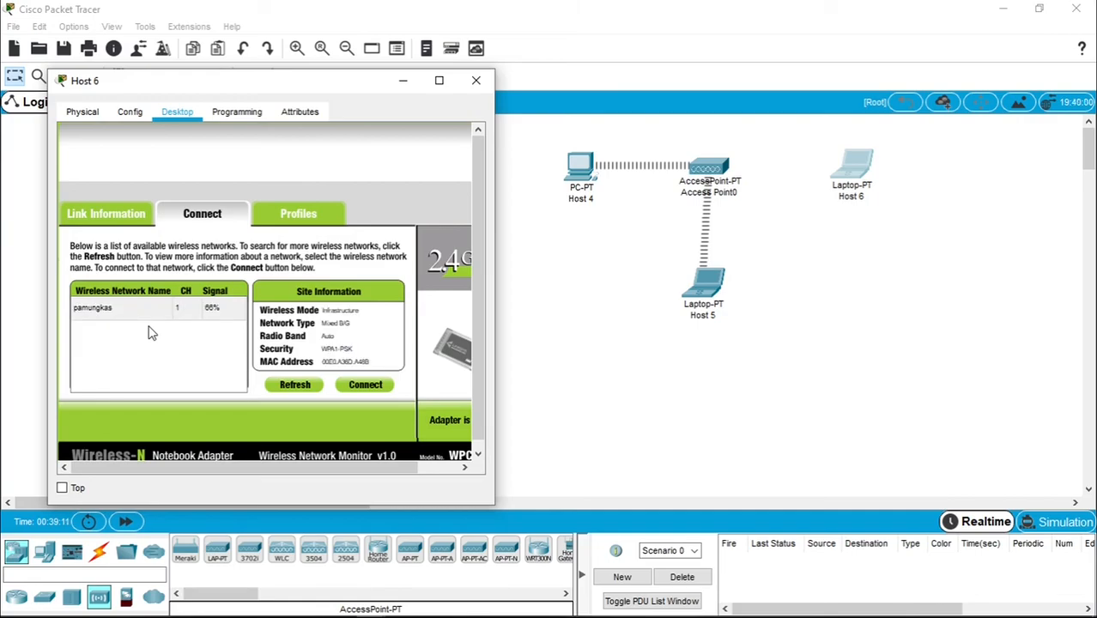
{"action": "left_click", "coordinate": [99, 307]}
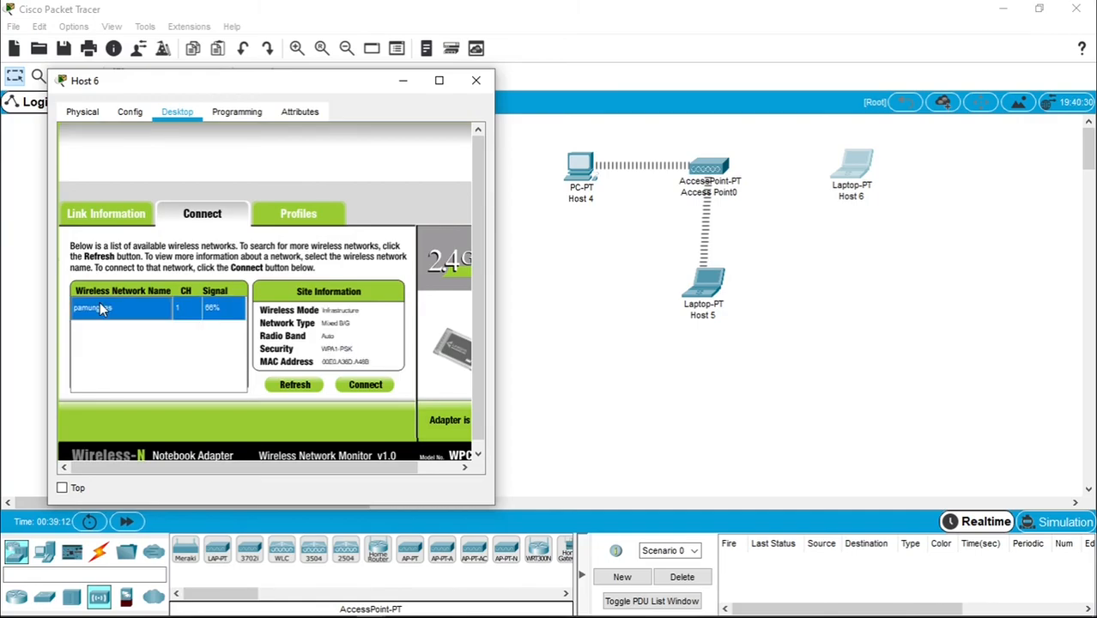
{"action": "left_click", "coordinate": [364, 385]}
{"action": "left_click", "coordinate": [216, 345]}
{"action": "type", "text": "admin123"}
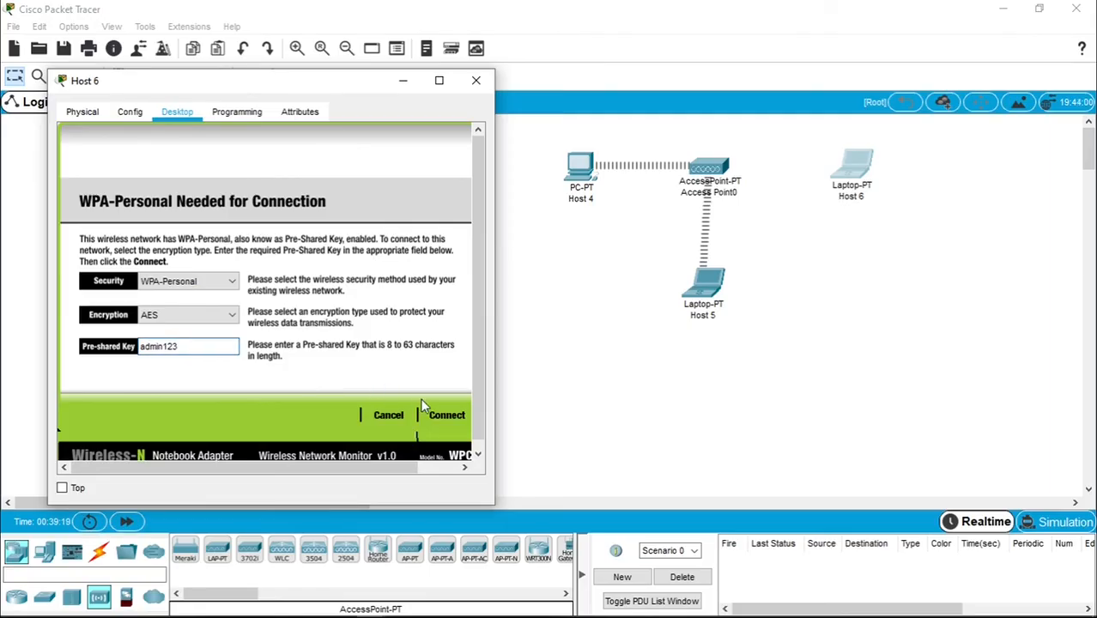
{"action": "left_click", "coordinate": [445, 415]}
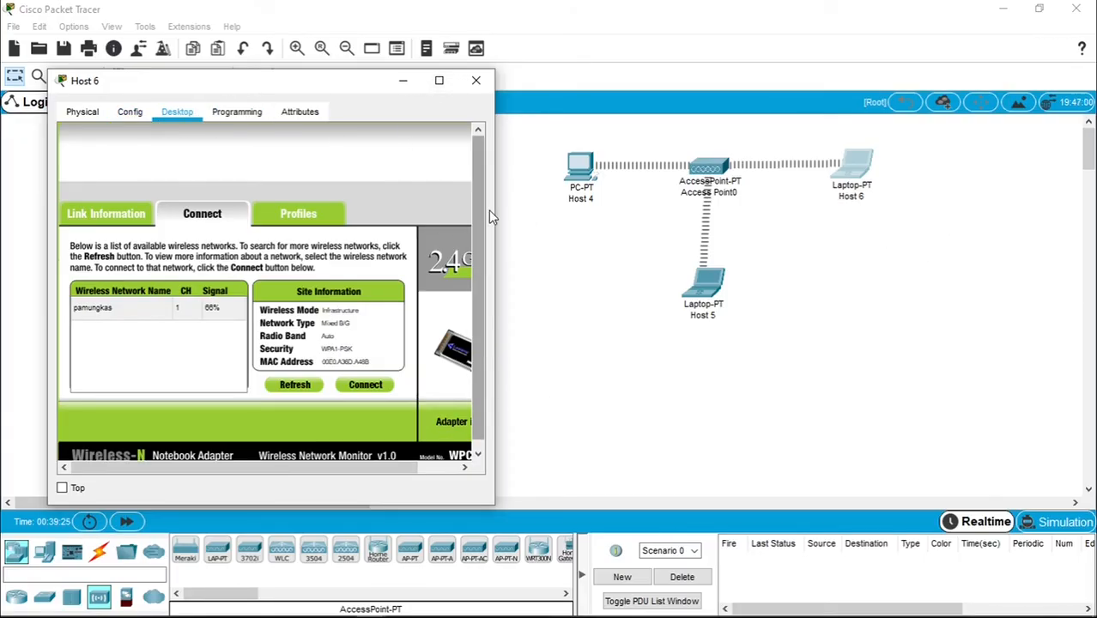
{"action": "left_click_drag", "start_coordinate": [495, 206], "coordinate": [571, 206]}
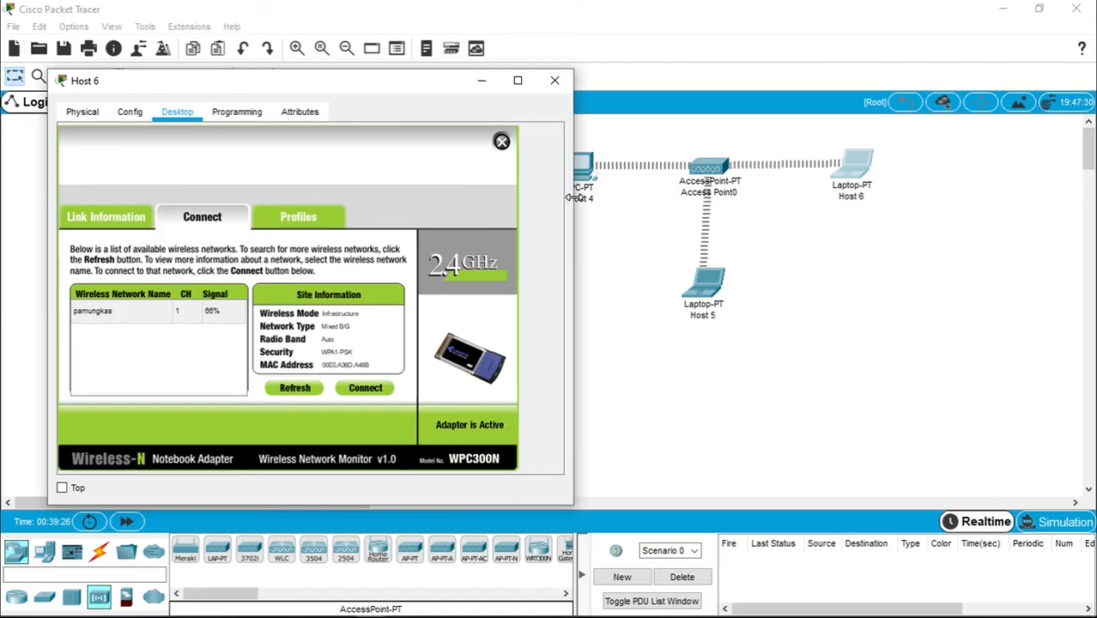
{"action": "left_click", "coordinate": [503, 141]}
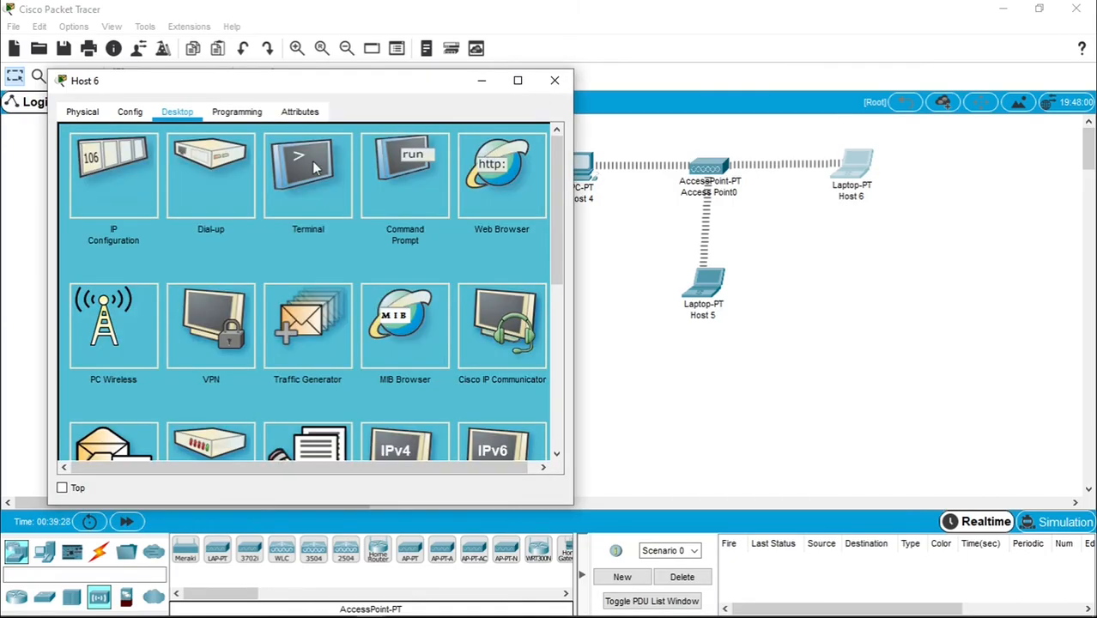
- Give Host 6 static IP 200.168.100.6 with mask 255.255.255.0 and close its window
{"action": "left_click", "coordinate": [122, 173]}
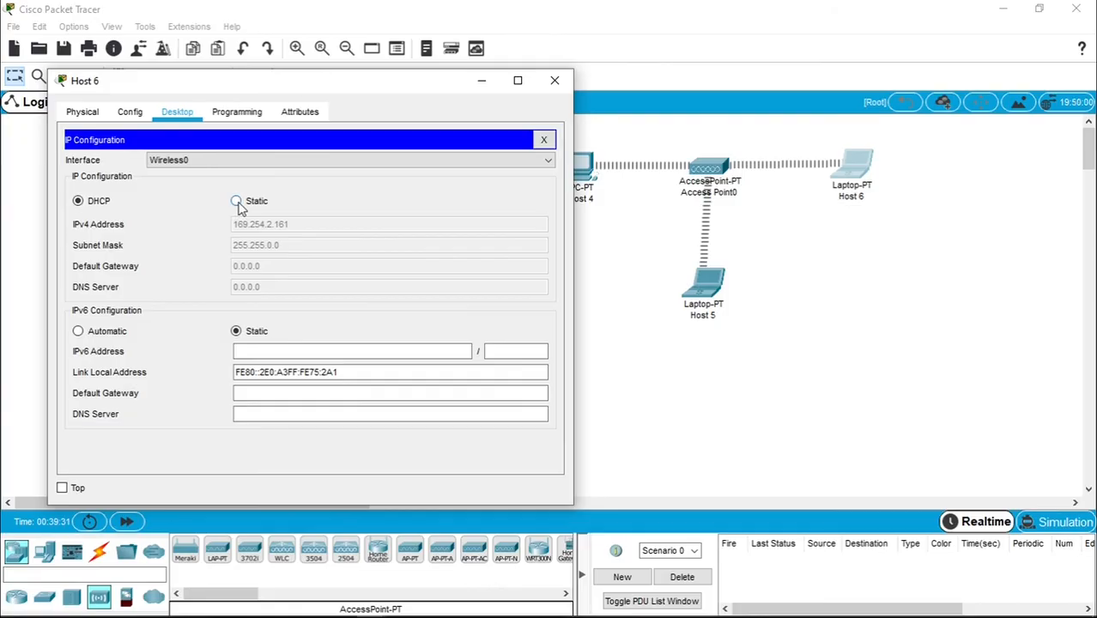
{"action": "left_click", "coordinate": [236, 201]}
{"action": "left_click", "coordinate": [258, 223]}
{"action": "type", "text": "200.168.100.2"}
{"action": "key", "text": "BackSpace"}
{"action": "type", "text": "6"}
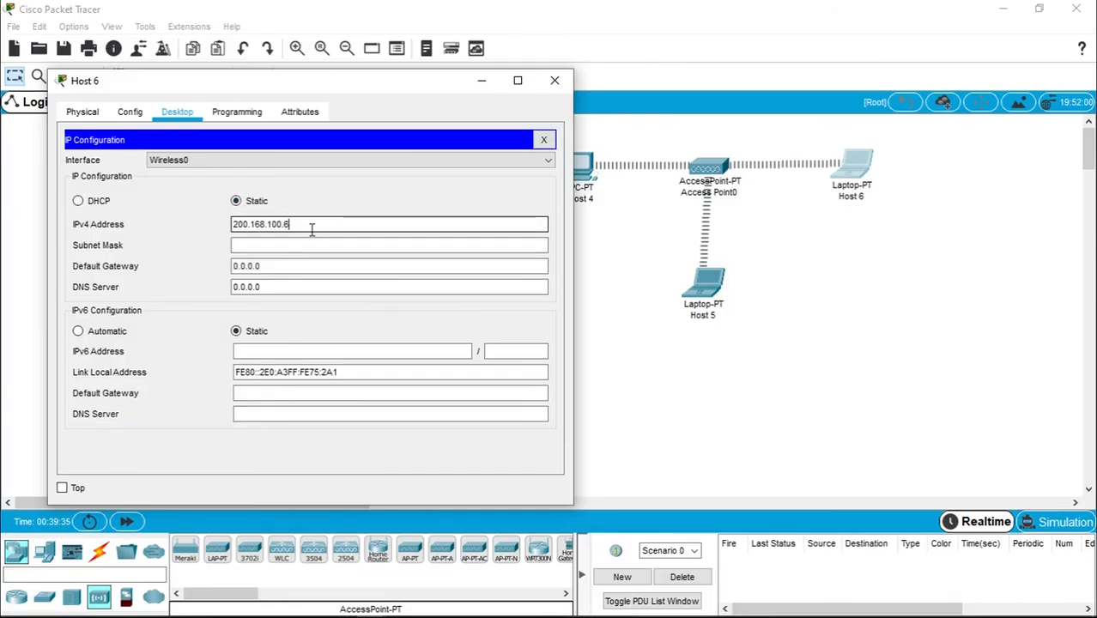
{"action": "left_click", "coordinate": [310, 245]}
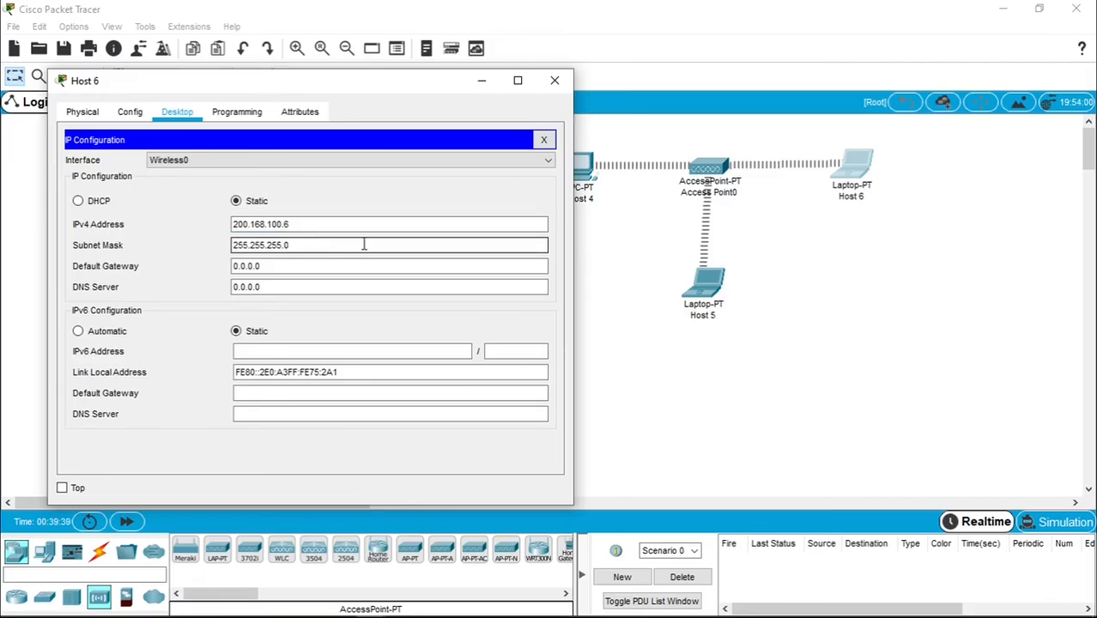
{"action": "left_click", "coordinate": [554, 87]}
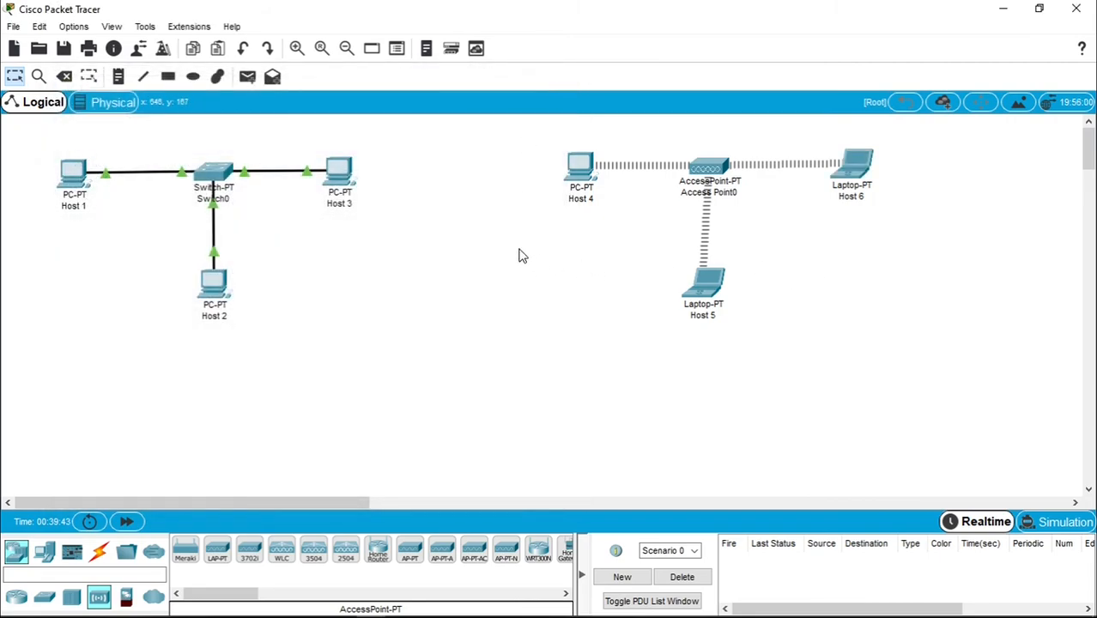
- From Host 4's Command Prompt, ping 200.168.100.6 again
{"action": "left_click", "coordinate": [581, 183]}
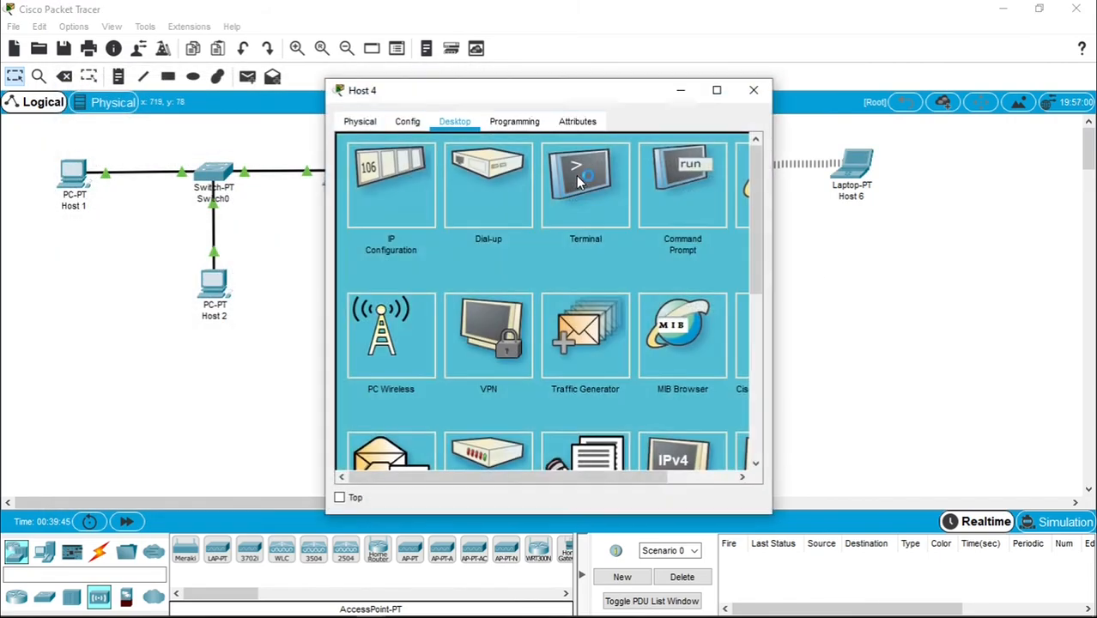
{"action": "left_click_drag", "start_coordinate": [599, 98], "coordinate": [321, 89]}
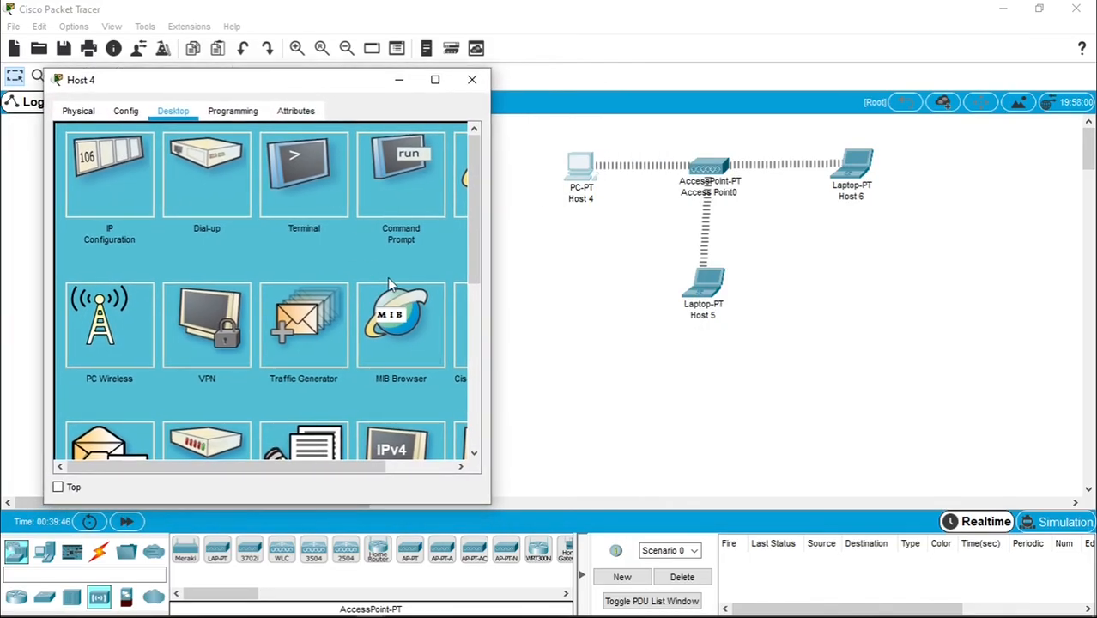
{"action": "left_click", "coordinate": [421, 185]}
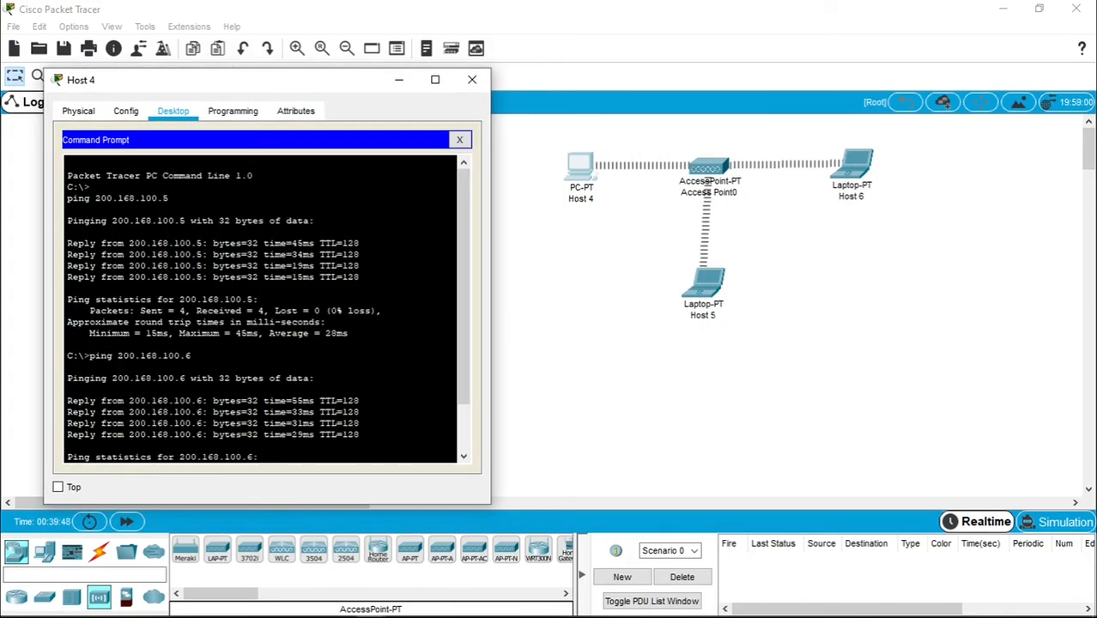
{"action": "key", "text": "Up"}
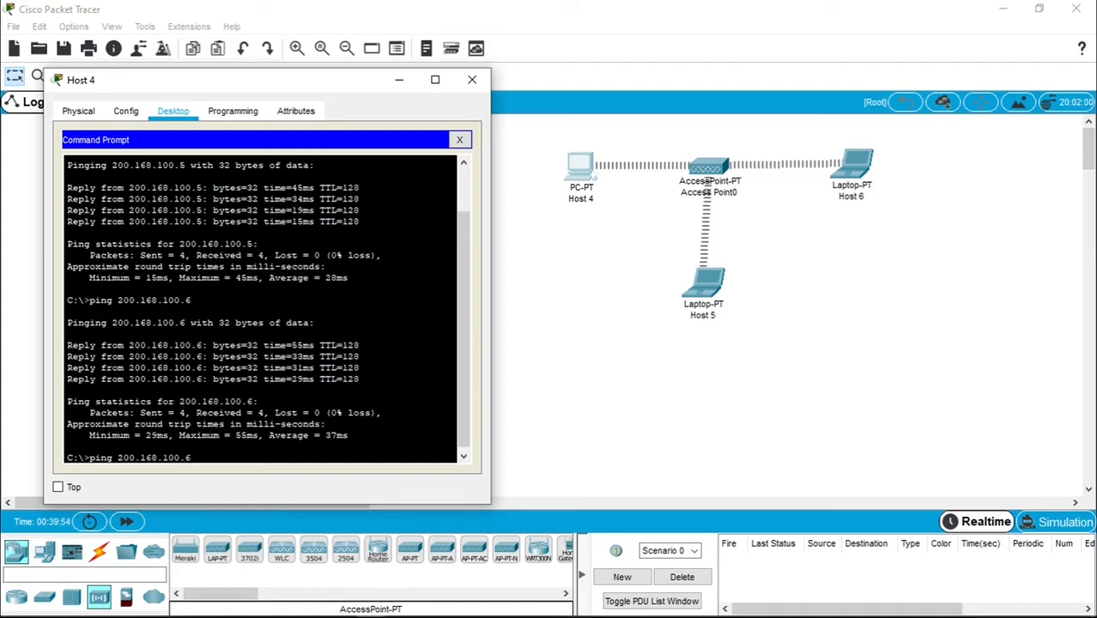
{"action": "key", "text": "Return"}
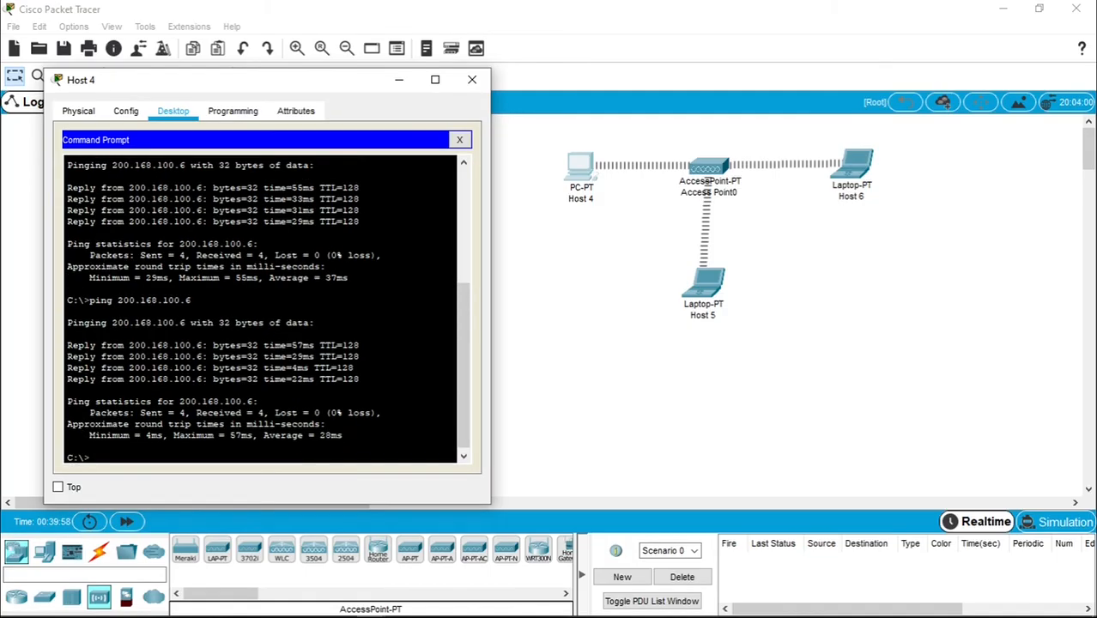
- Ping 200.168.100.5 from Host 4, then close its window
{"action": "key", "text": "Up"}
{"action": "key", "text": "BackSpace"}
{"action": "type", "text": "5"}
{"action": "key", "text": "Return"}
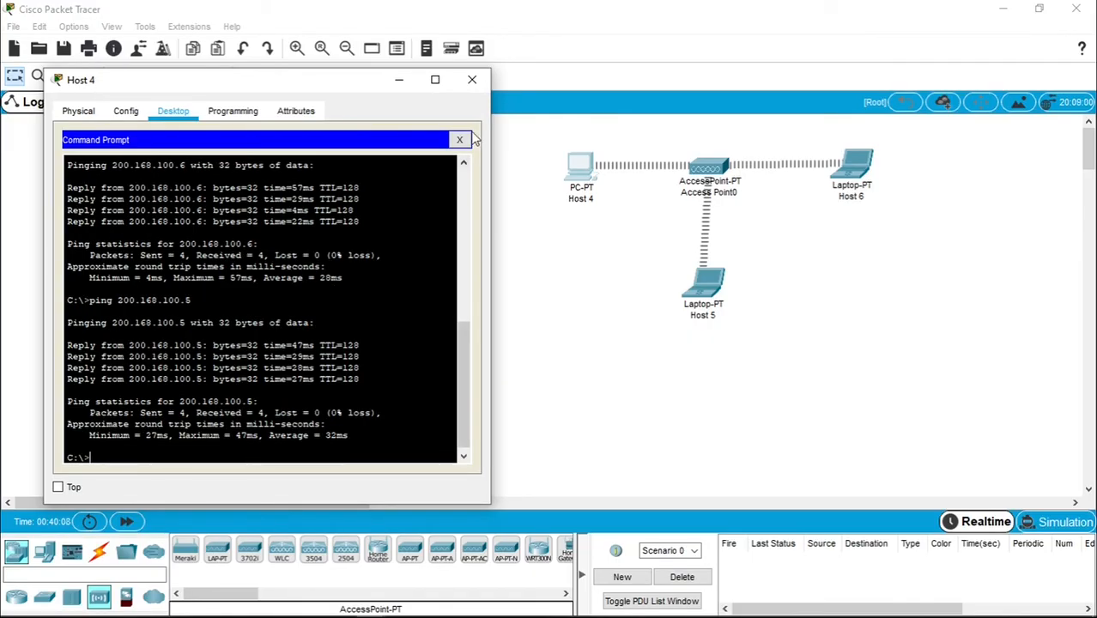
{"action": "left_click", "coordinate": [472, 79]}
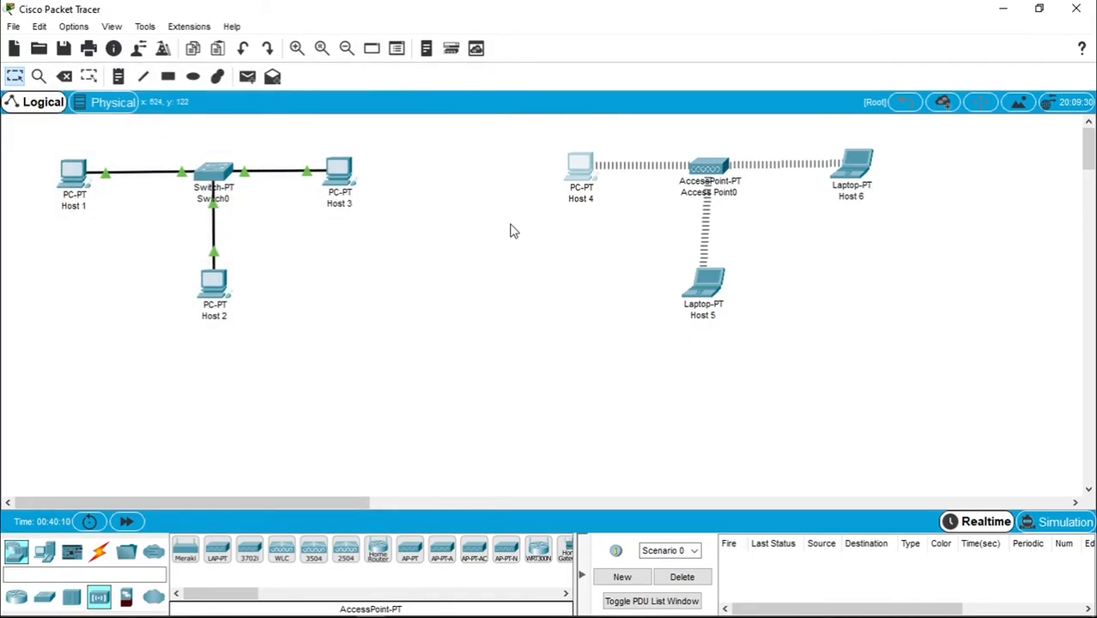
- From Host 5's command prompt, re-ping 200.168.100.6 and 200.168.100.4, confirming 0% loss, then close Host 5
{"action": "left_click", "coordinate": [710, 289]}
{"action": "left_click_drag", "start_coordinate": [610, 103], "coordinate": [349, 86]}
{"action": "left_click", "coordinate": [432, 155]}
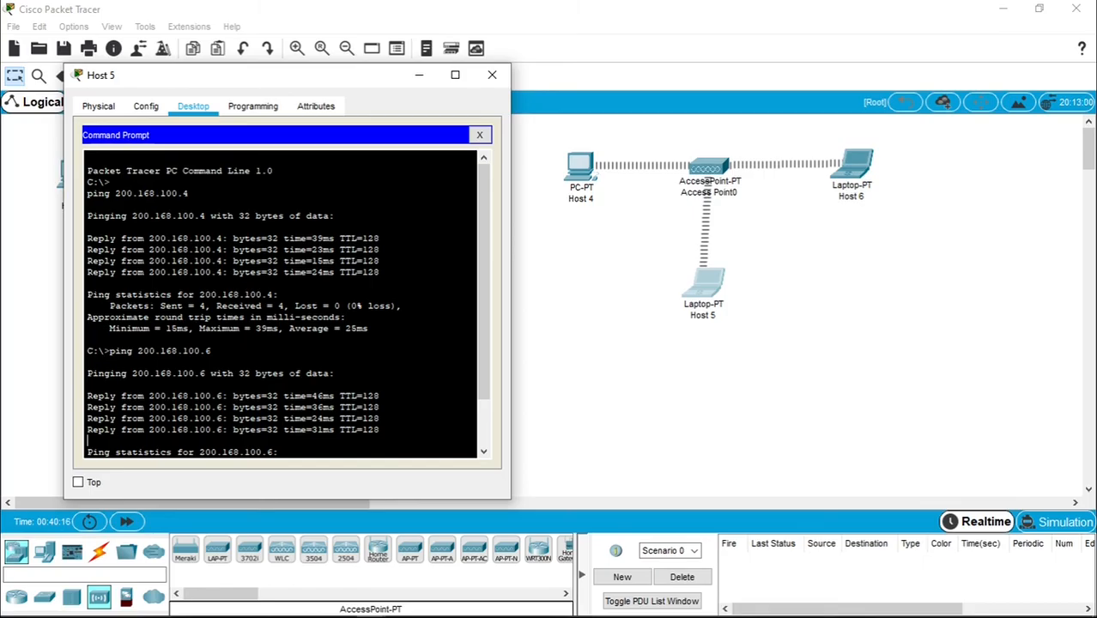
{"action": "key", "text": "Up"}
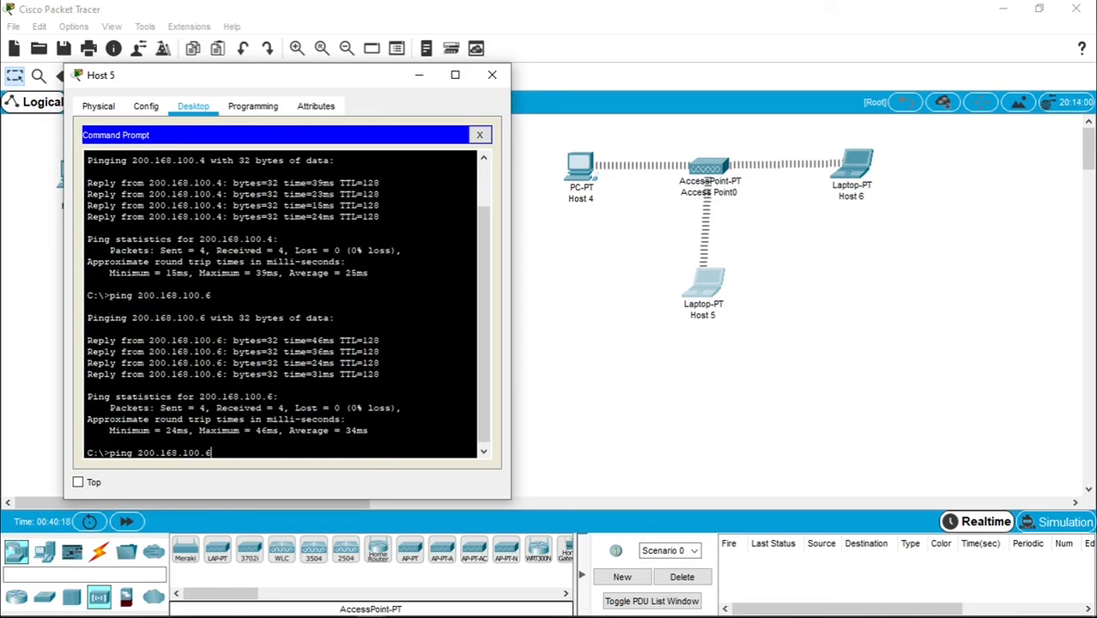
{"action": "key", "text": "Return"}
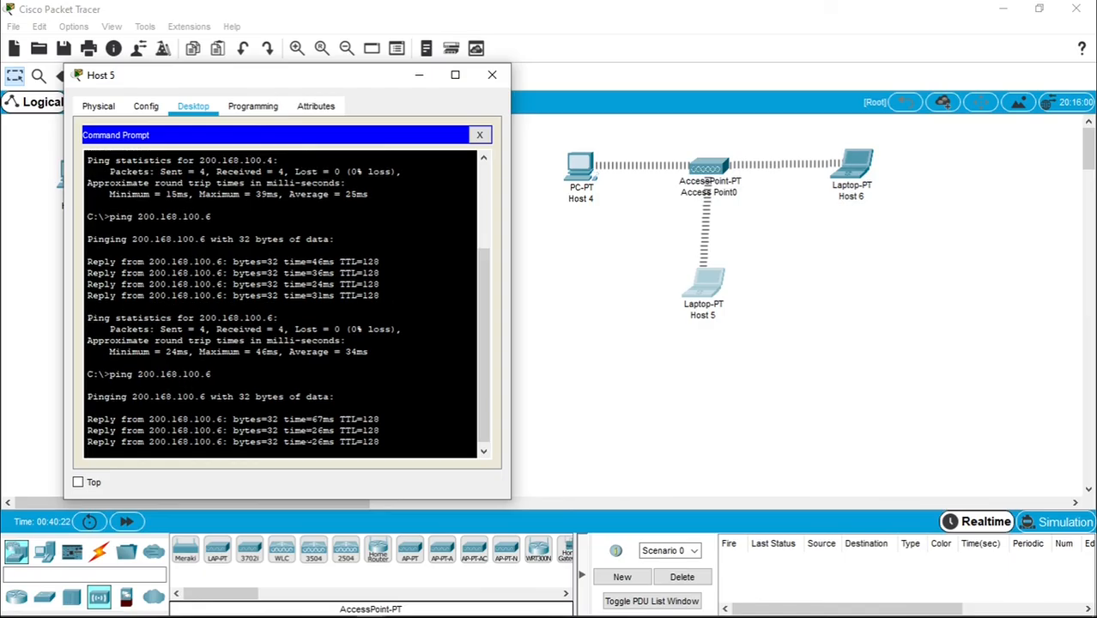
{"action": "key", "text": "Up"}
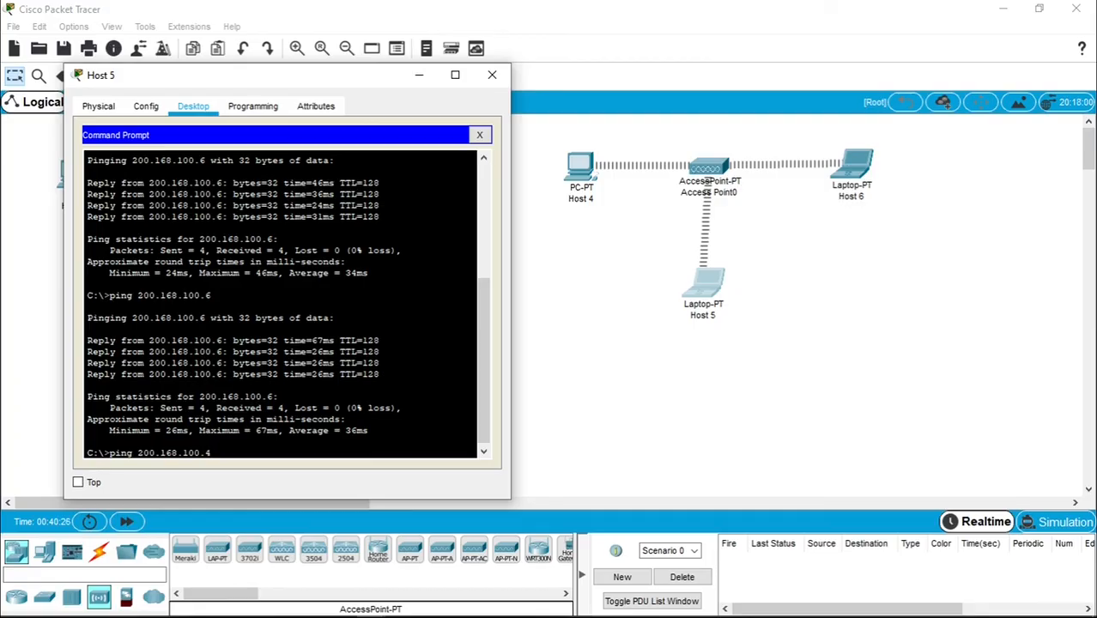
{"action": "key", "text": "Return"}
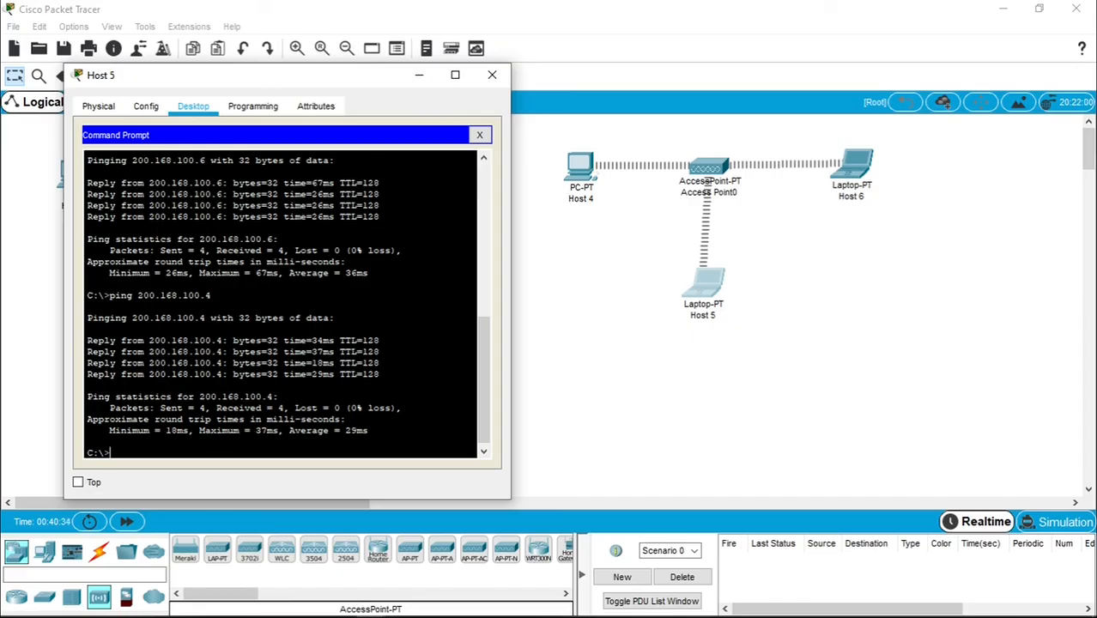
{"action": "left_click", "coordinate": [492, 76]}
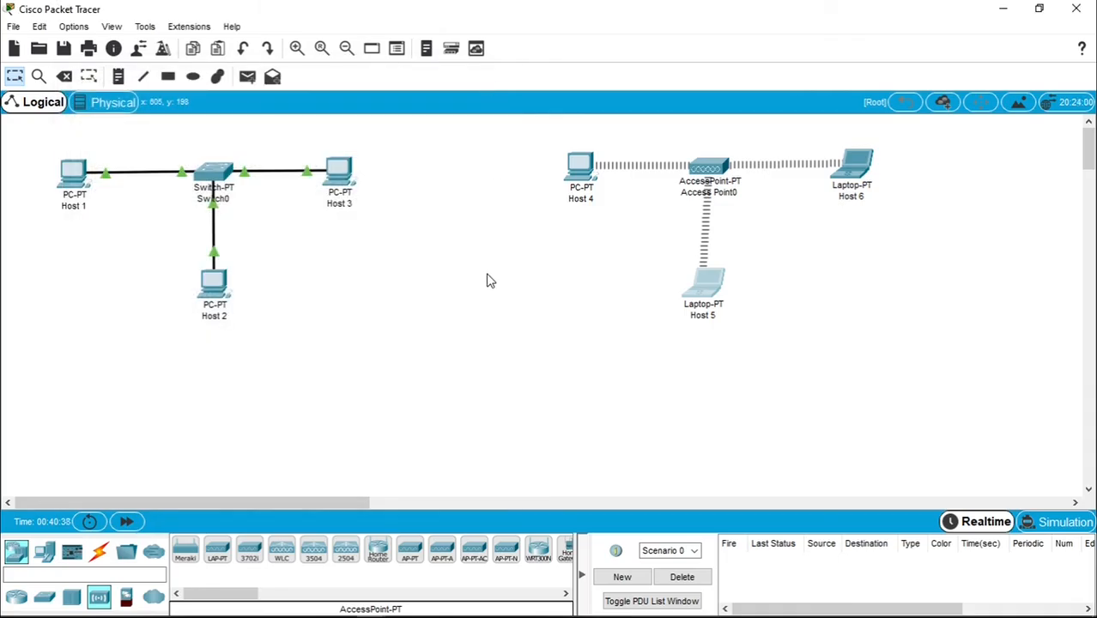